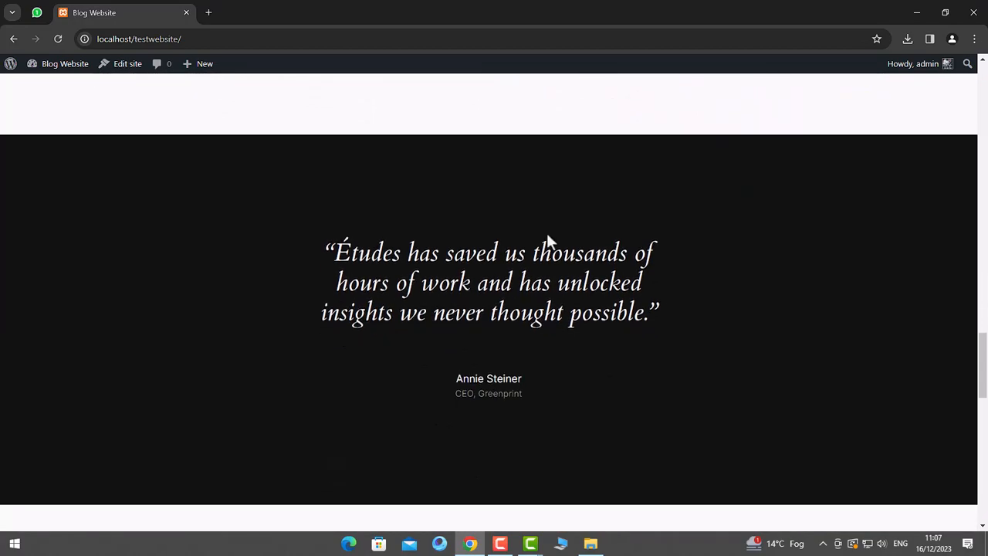
scroll(546, 239, "down", 9)
- Scroll through the Blog Website home page, briefly selecting the hero heading
scroll(548, 239, "up", 5)
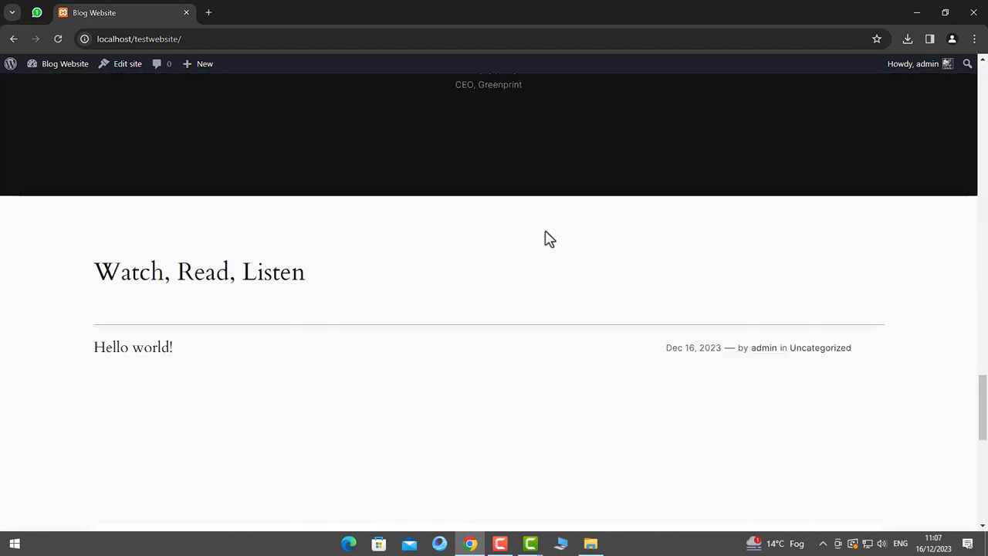
scroll(546, 238, "up", 15)
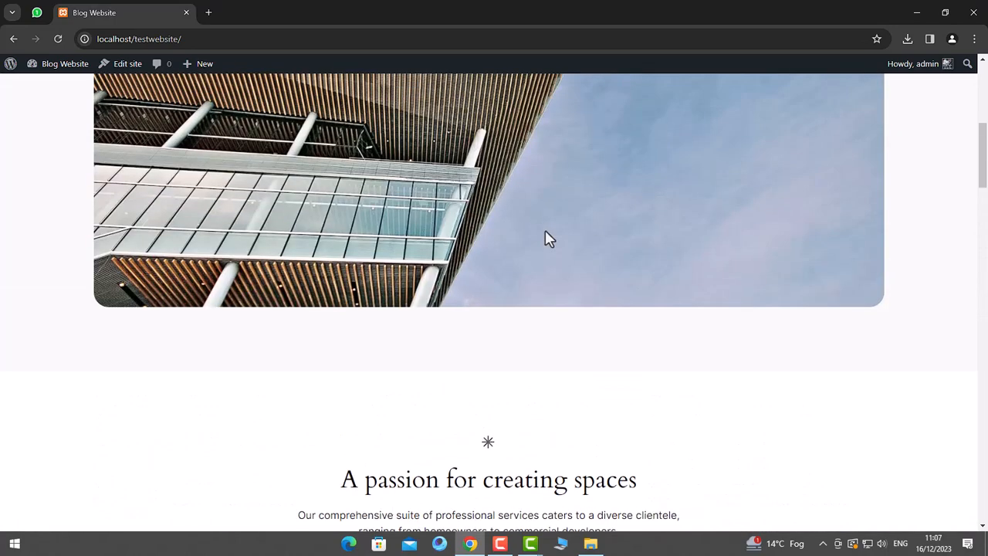
scroll(476, 330, "up", 8)
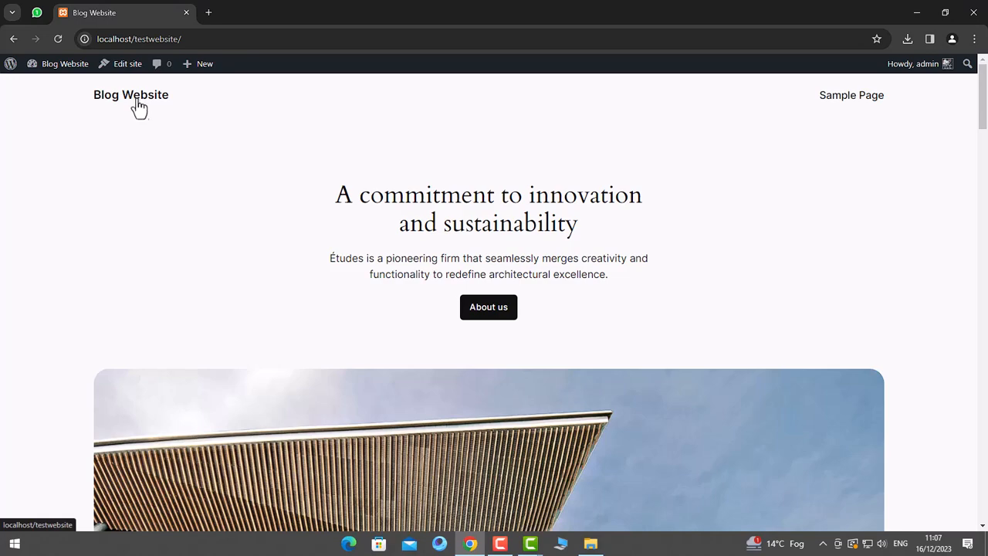
left_click_drag(335, 197, 591, 230)
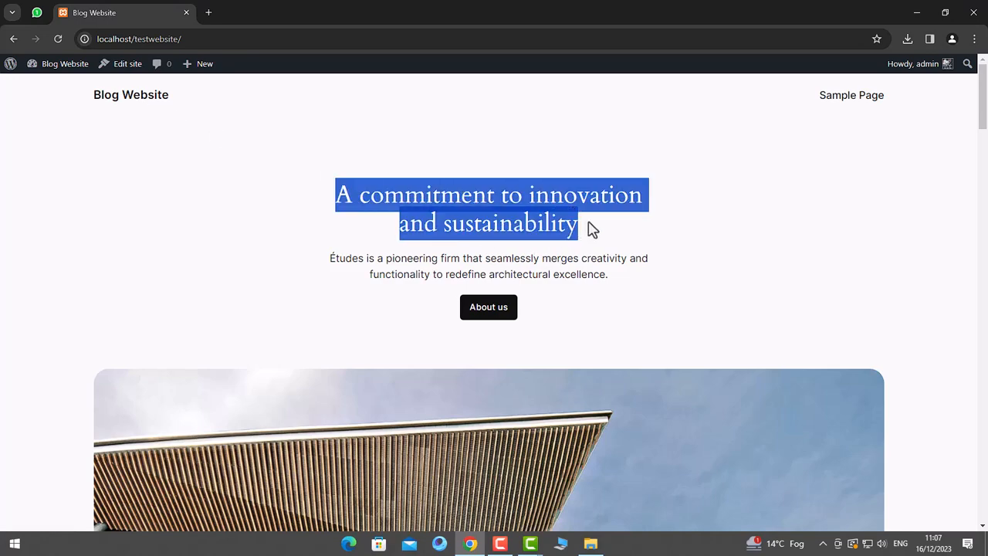
left_click(623, 240)
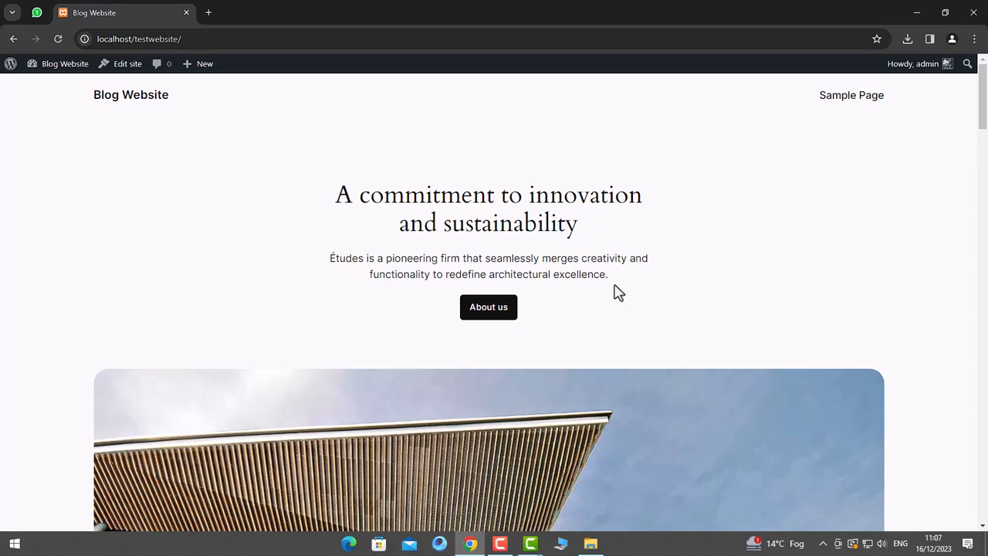
scroll(617, 293, "down", 3)
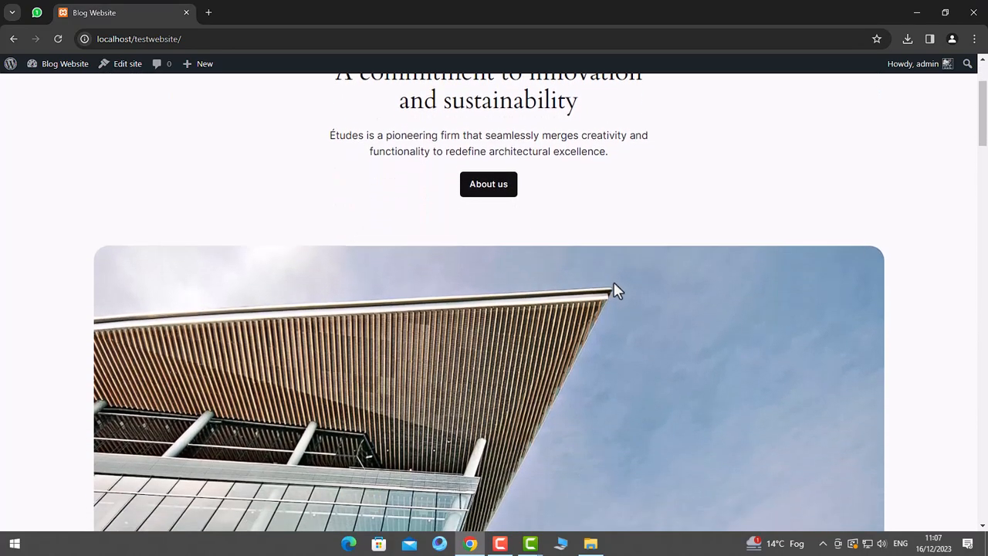
scroll(618, 289, "down", 5)
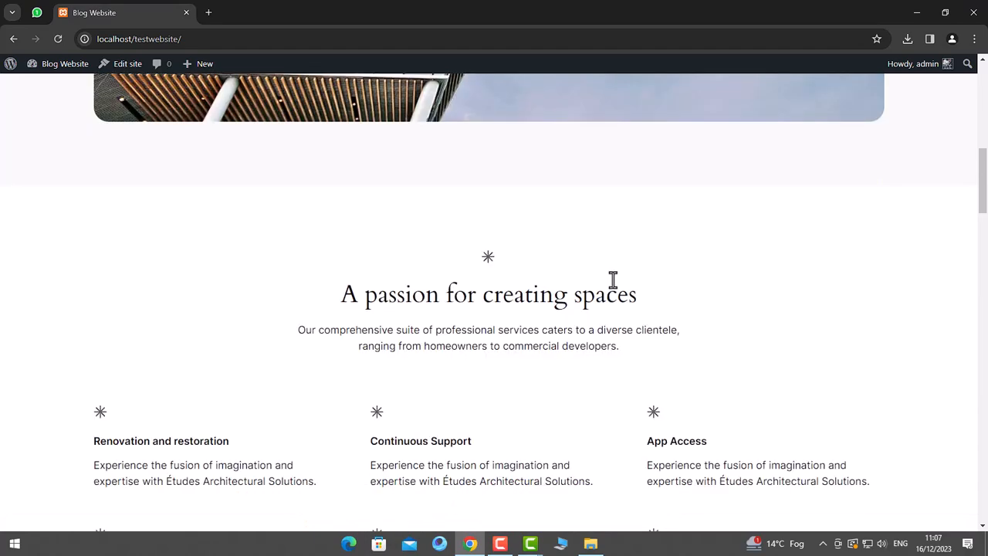
scroll(613, 279, "down", 2)
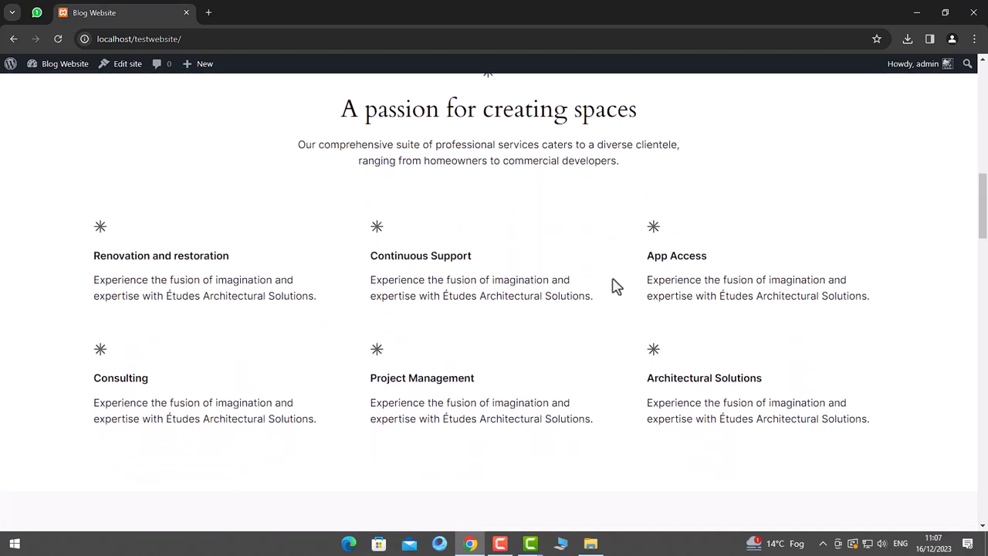
scroll(615, 286, "down", 5)
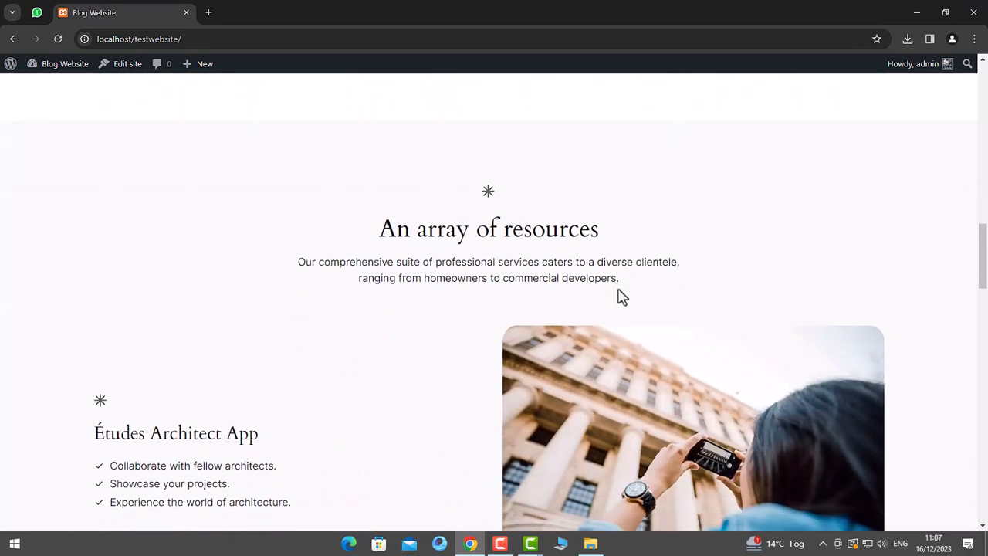
scroll(494, 311, "down", 5)
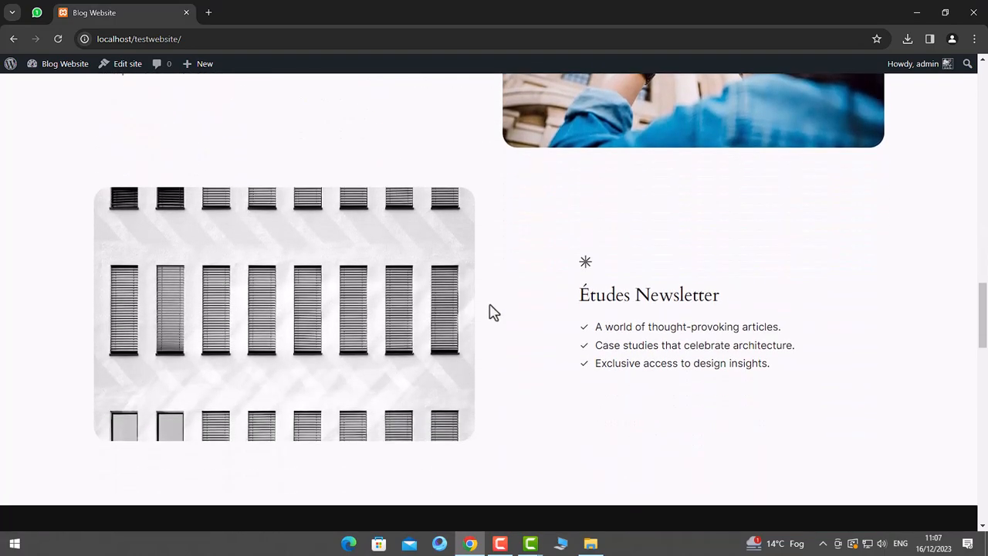
scroll(492, 311, "down", 1)
scroll(492, 312, "down", 3)
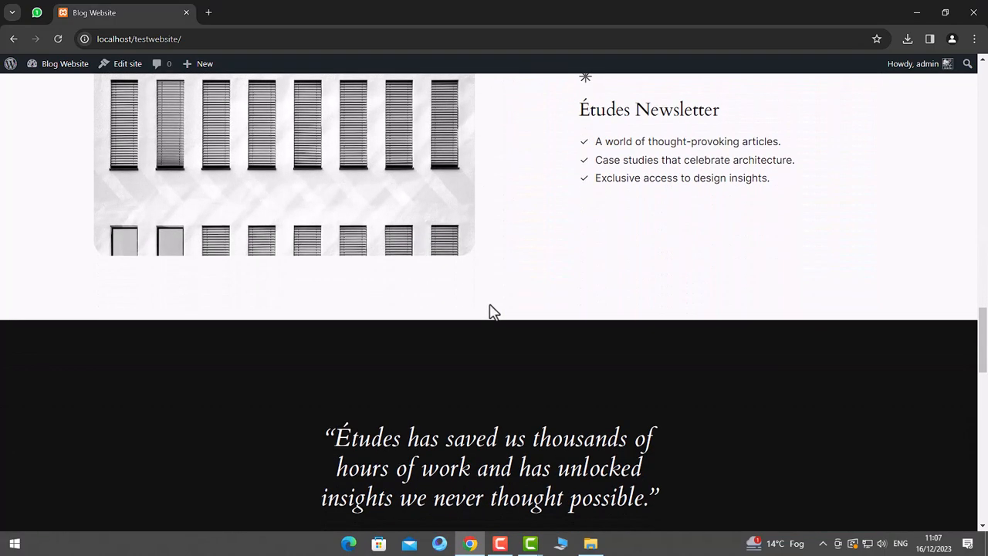
scroll(638, 296, "down", 2)
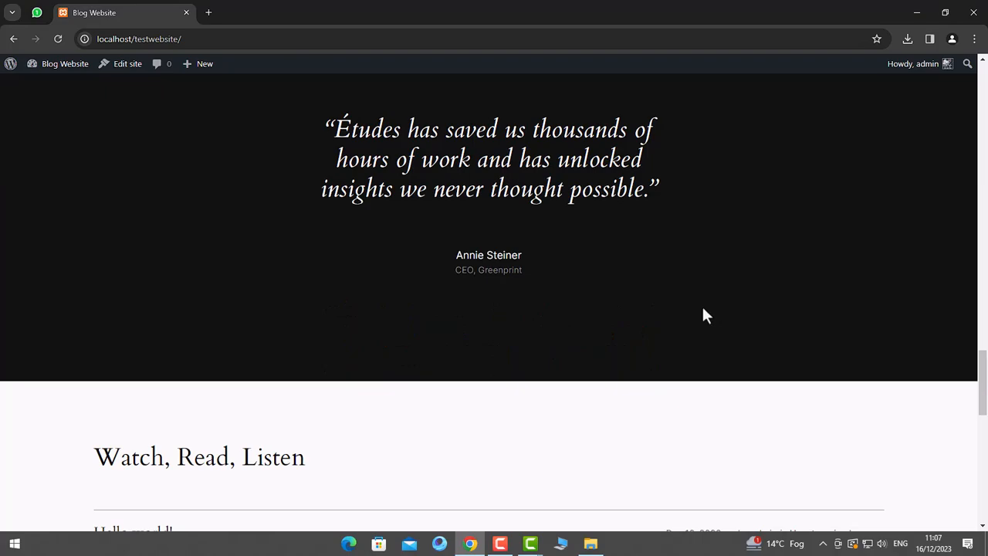
scroll(704, 313, "down", 5)
scroll(615, 308, "down", 3)
scroll(610, 306, "up", 15)
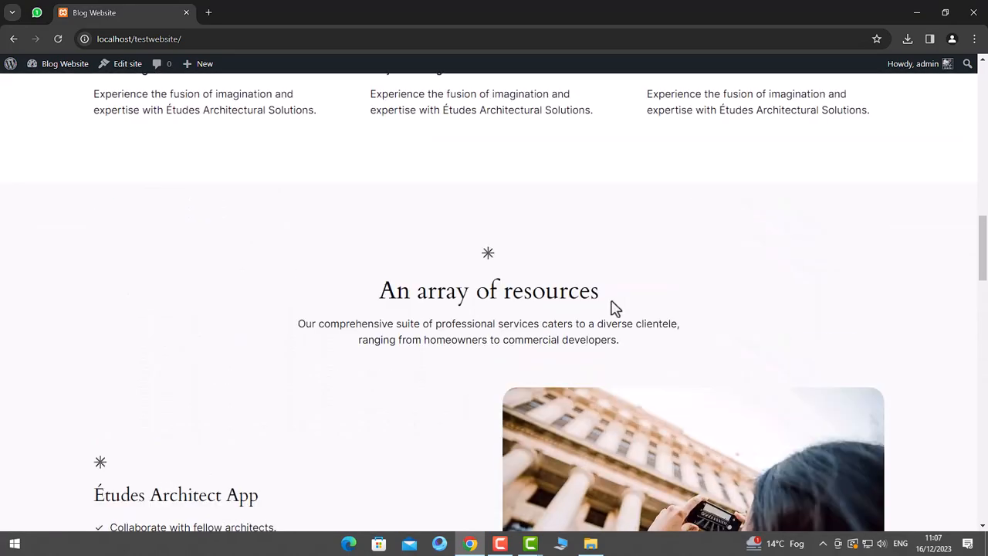
scroll(615, 309, "up", 15)
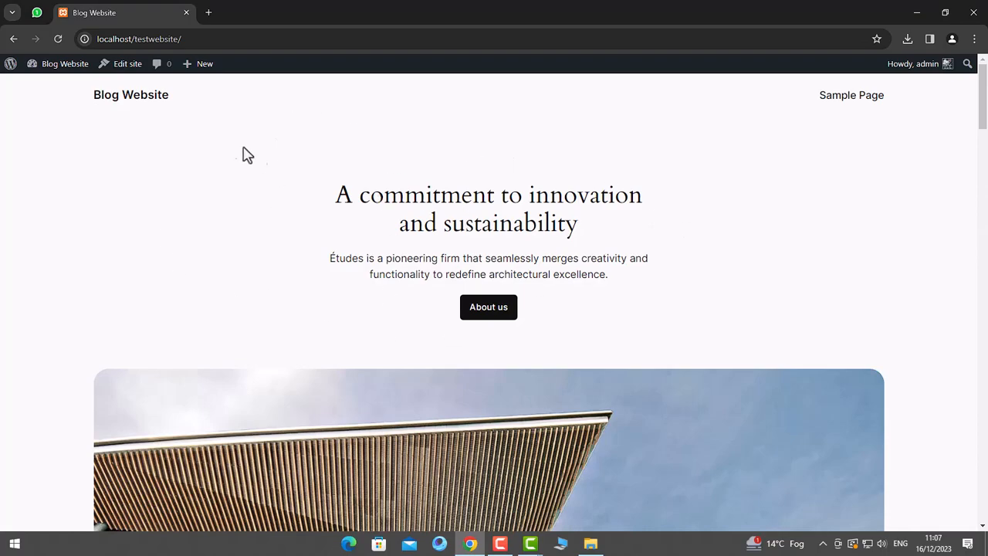
scroll(260, 160, "down", 10)
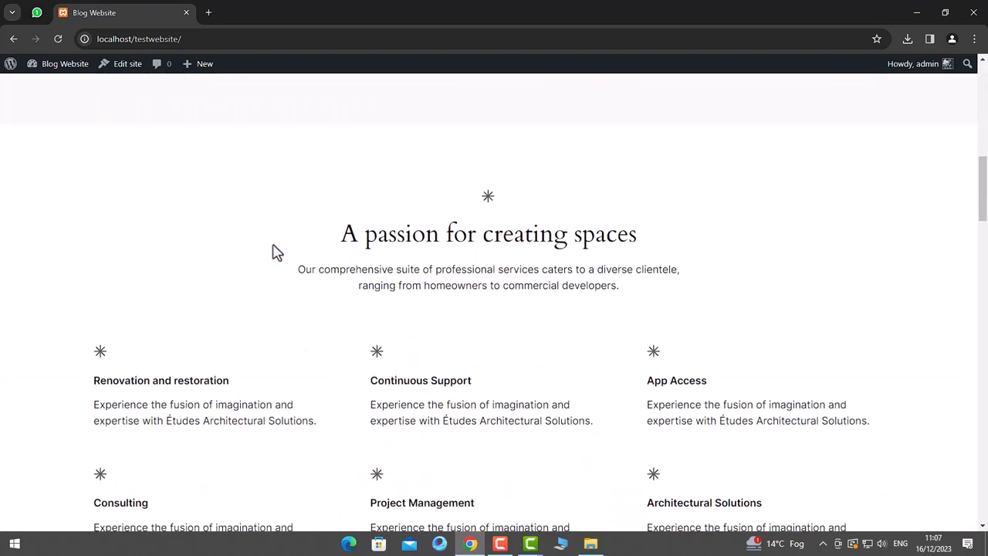
scroll(293, 255, "down", 7)
scroll(369, 238, "down", 6)
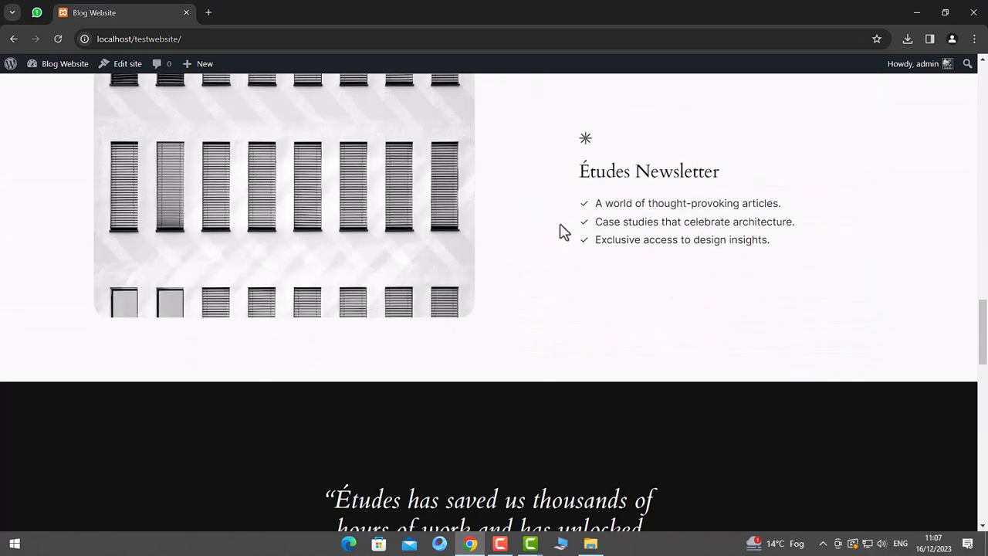
scroll(417, 238, "down", 12)
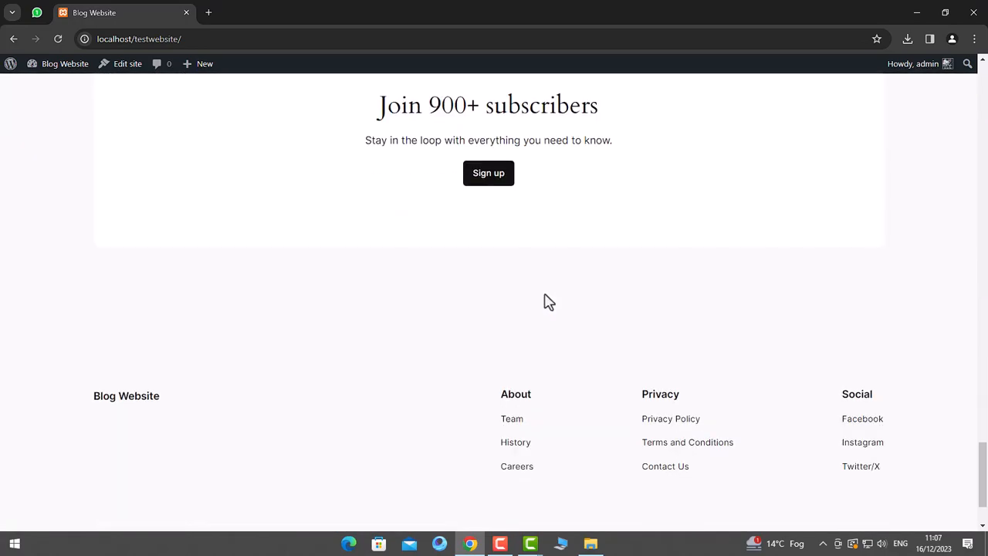
scroll(545, 301, "up", 20)
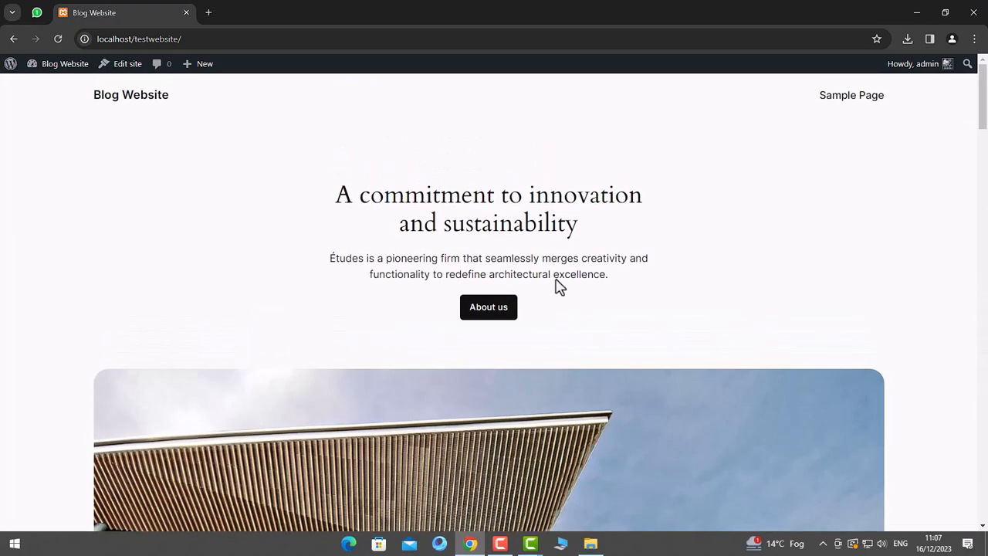
- View the Sample Page, selecting its heading and body text
left_click(872, 94)
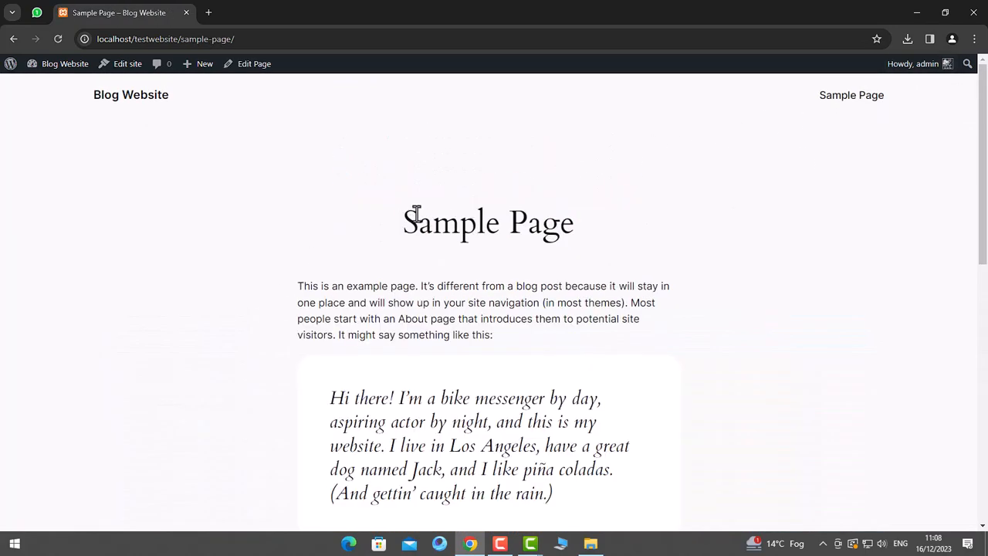
left_click_drag(416, 214, 656, 223)
left_click_drag(300, 284, 620, 370)
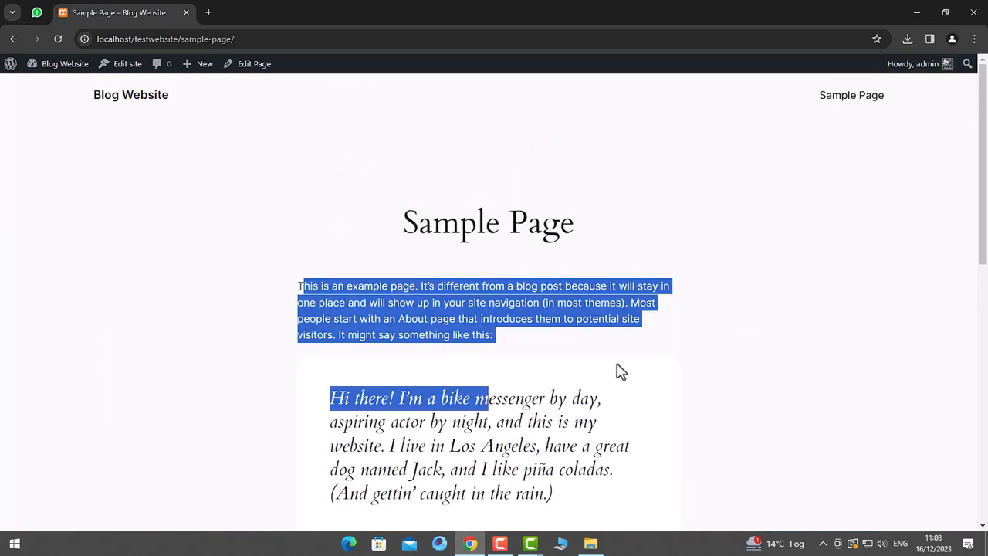
left_click(620, 371)
scroll(659, 351, "down", 10)
scroll(661, 338, "up", 10)
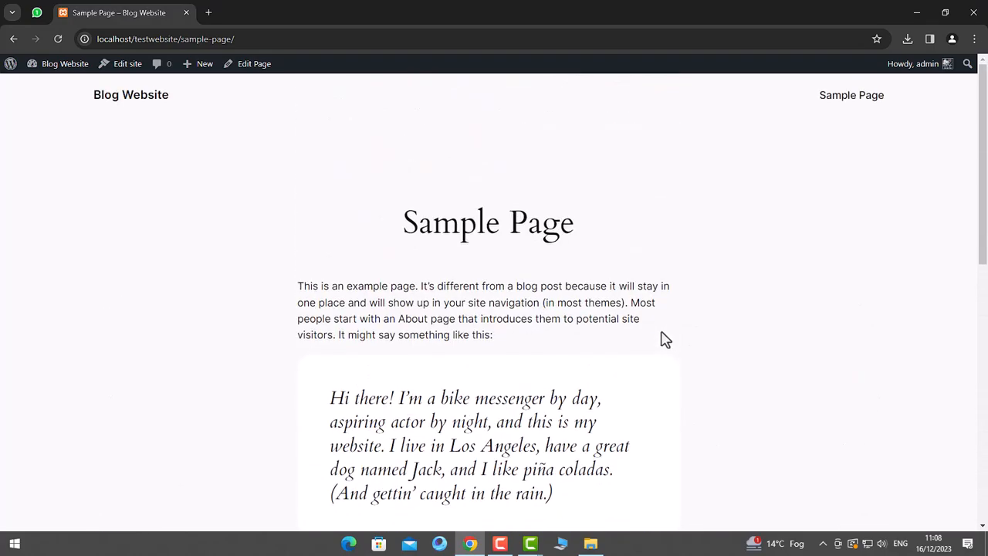
- Return to the home page and preview it at 400-pixel mobile width in DevTools
left_click(151, 107)
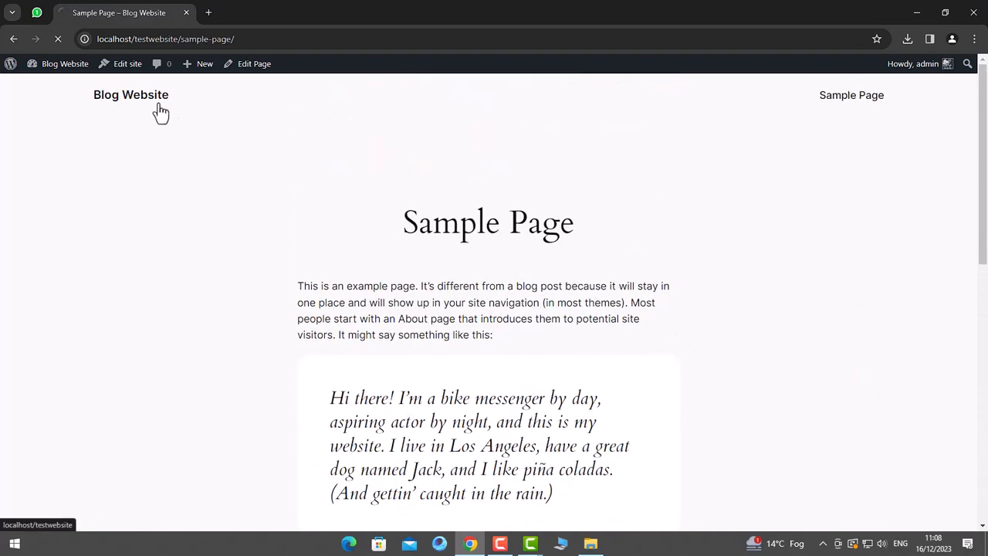
right_click(325, 174)
left_click(376, 436)
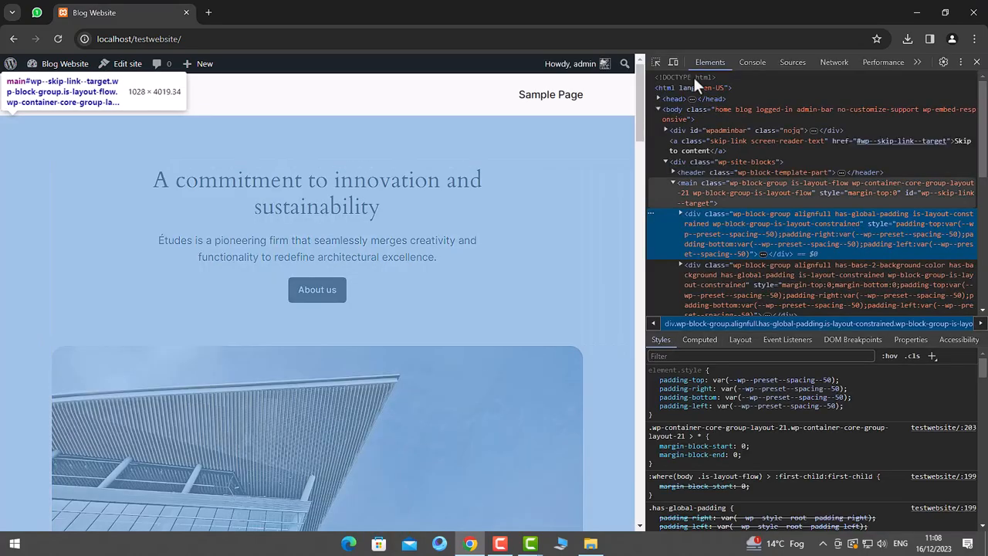
left_click(673, 62)
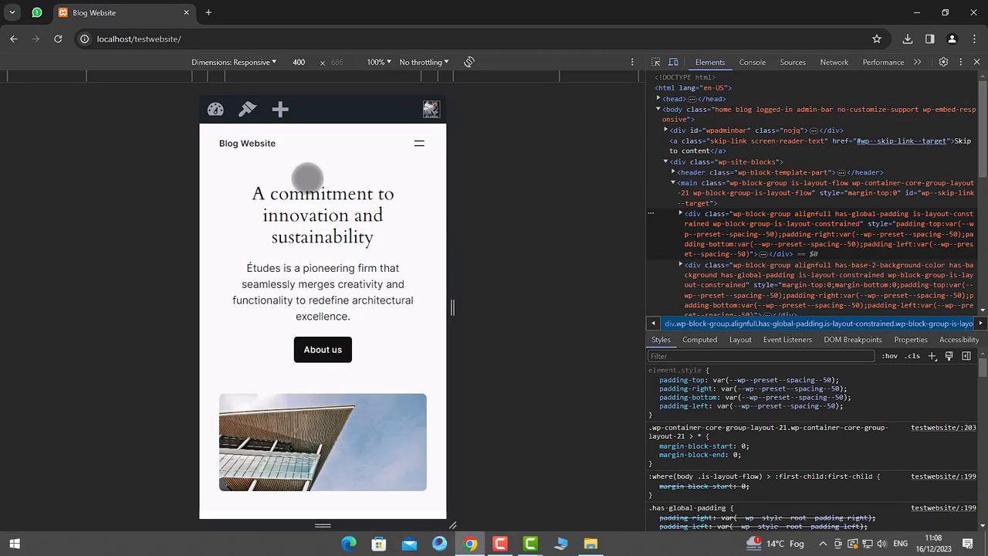
- Open the mobile navigation menu and scroll the responsive preview
left_click(418, 142)
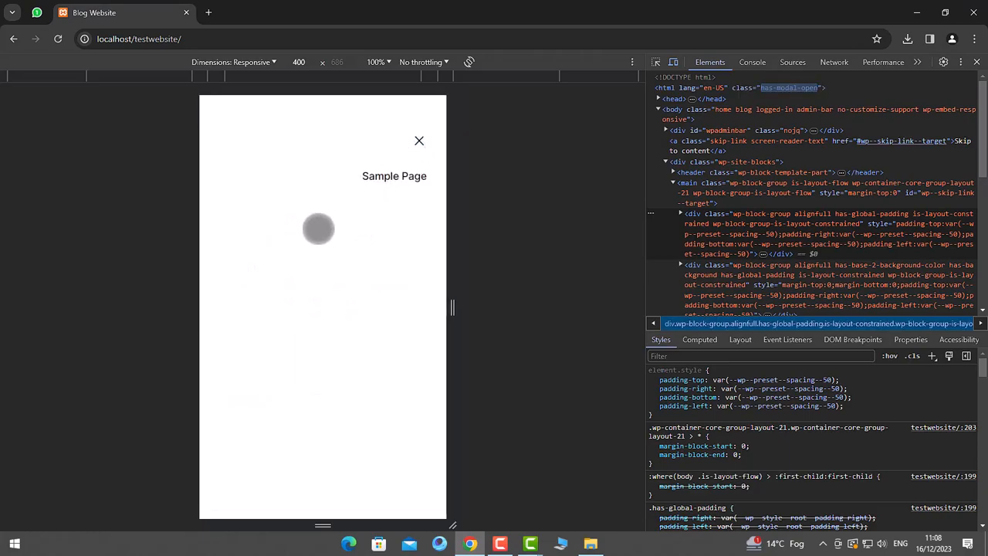
scroll(360, 289, "down", 10)
scroll(357, 286, "down", 10)
scroll(358, 283, "down", 8)
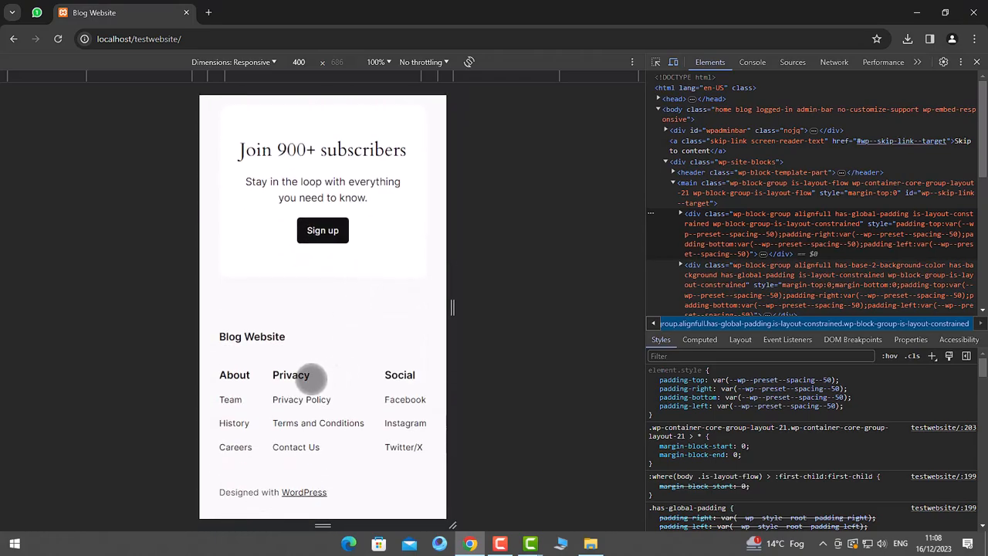
scroll(348, 468, "up", 12)
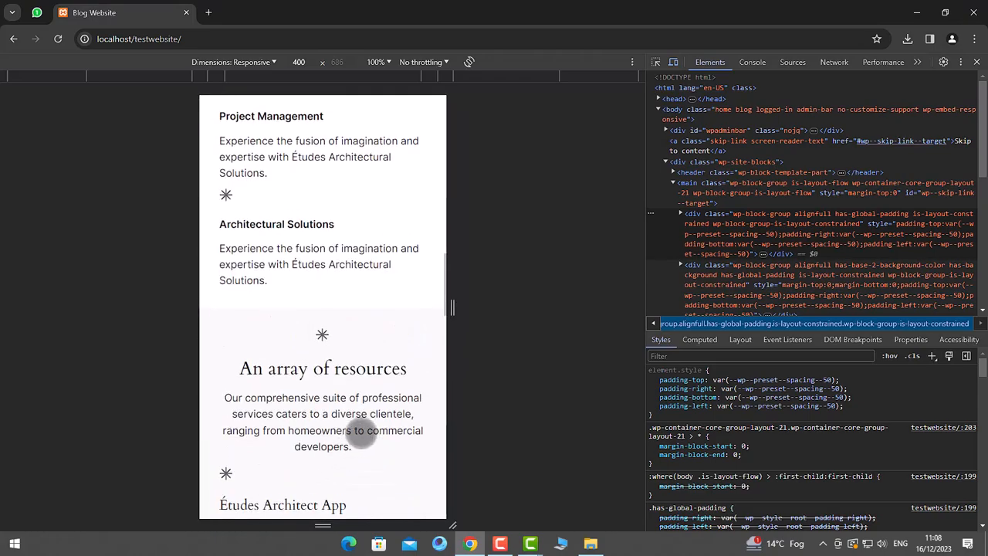
- Widen the preview to desktop width and close the developer tools
left_click_drag(450, 307, 634, 309)
scroll(441, 326, "up", 10)
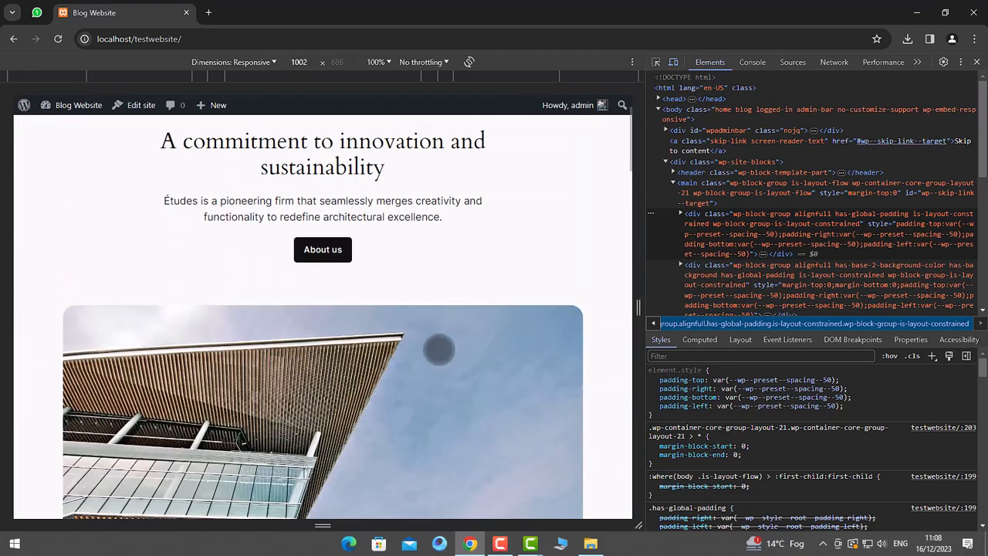
scroll(439, 349, "up", 2)
left_click(976, 61)
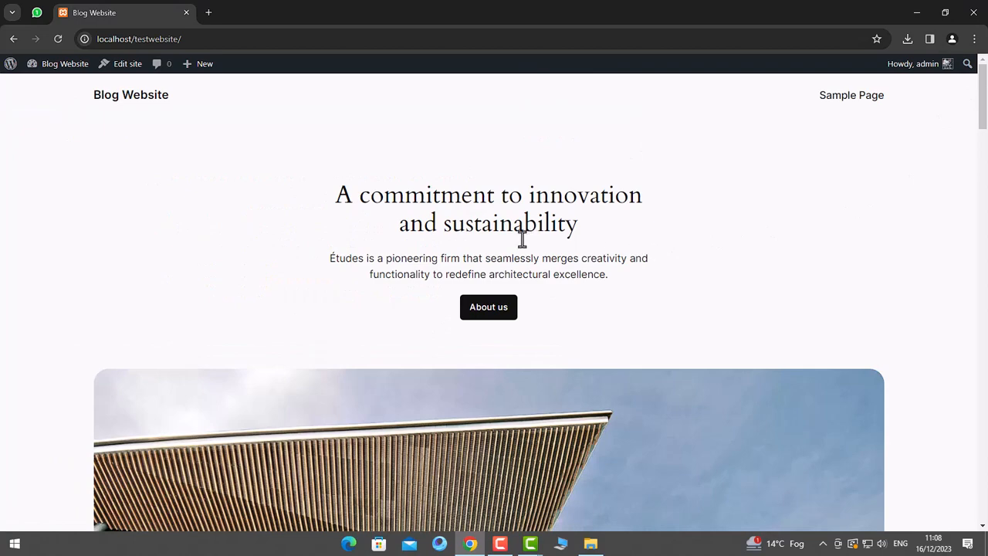
- Select and deselect the home page's two-line hero heading several times
left_click_drag(337, 195, 584, 237)
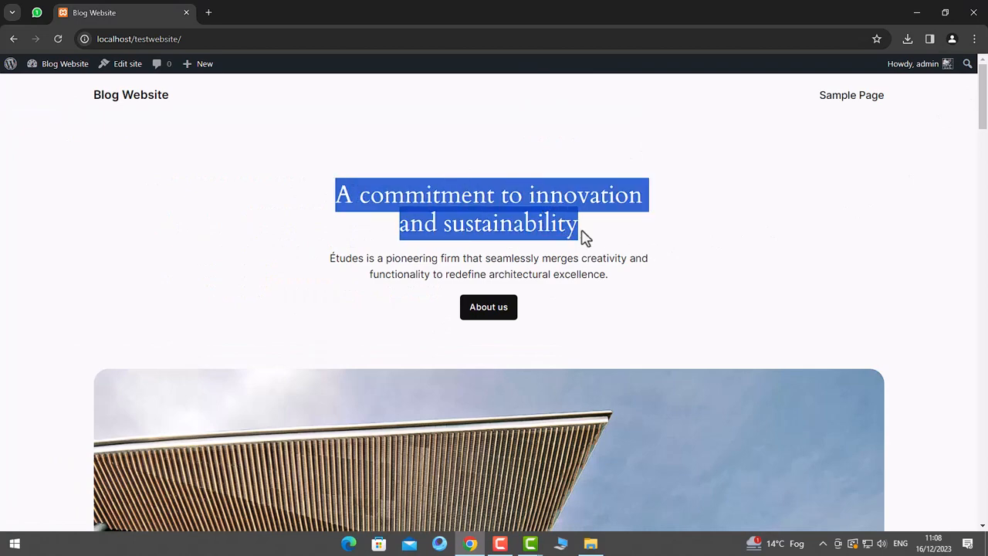
left_click(572, 228)
triple_click(502, 216)
left_click(351, 197)
left_click_drag(357, 197, 569, 227)
left_click(371, 195)
left_click(569, 229)
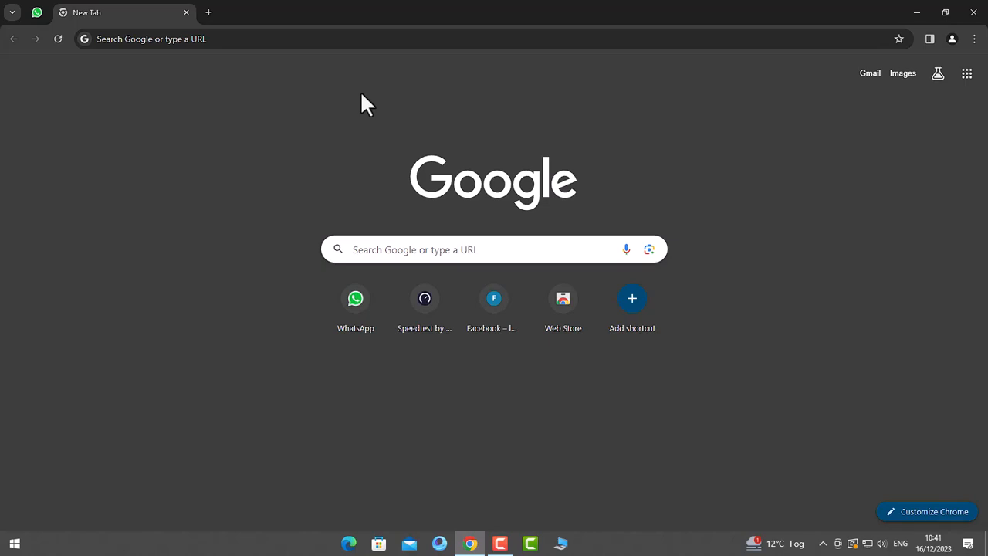
- Search Google for 'xampp download' to reach the XAMPP for Windows download list
left_click(520, 250)
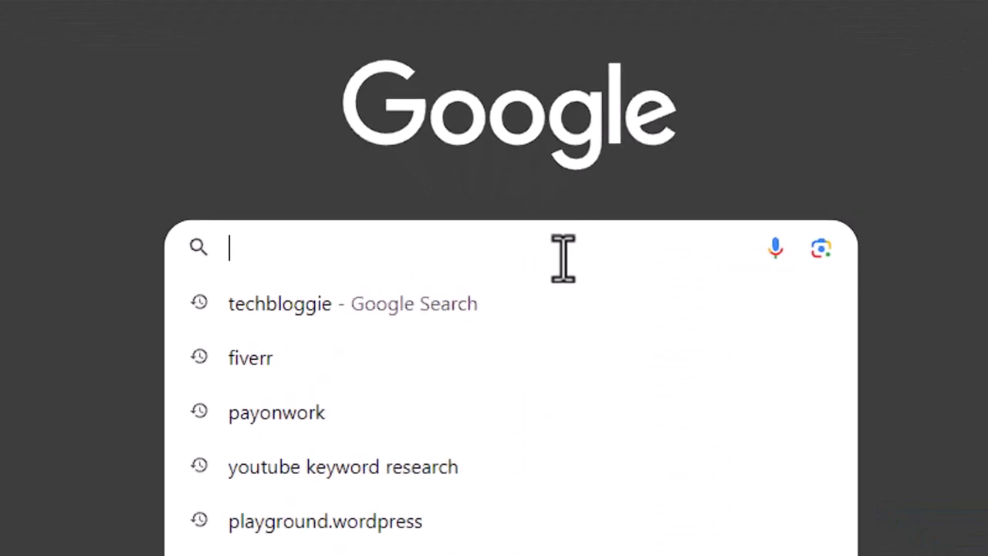
type("xa")
left_click(324, 407)
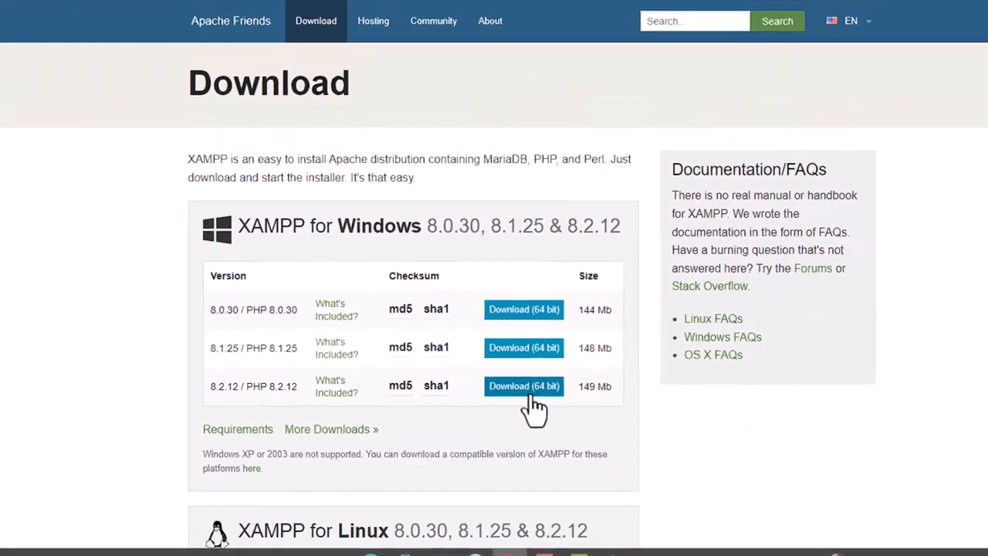
- Start downloading the XAMPP 8.2.12 64-bit Windows installer
left_click(718, 375)
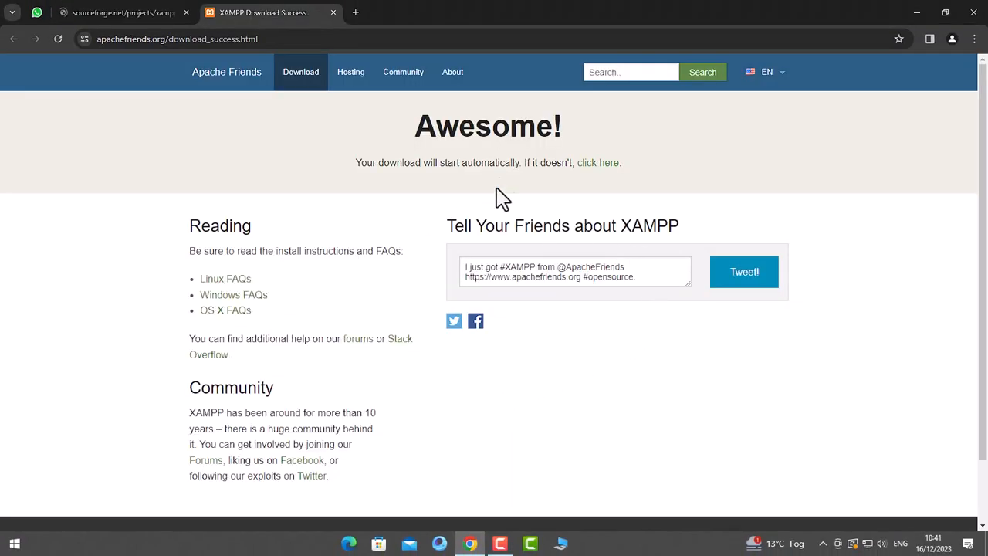
key("ctrl+j")
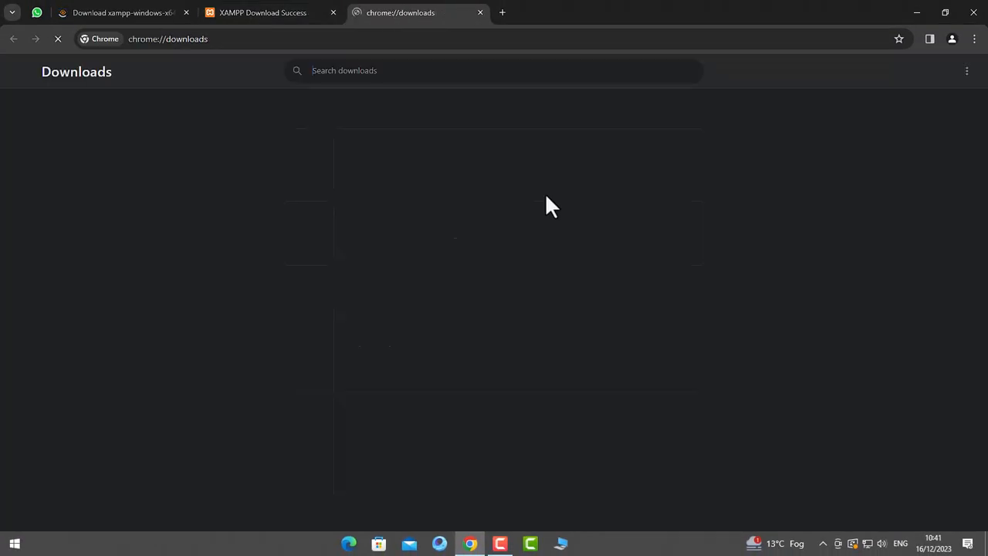
key("ctrl+shift+Tab")
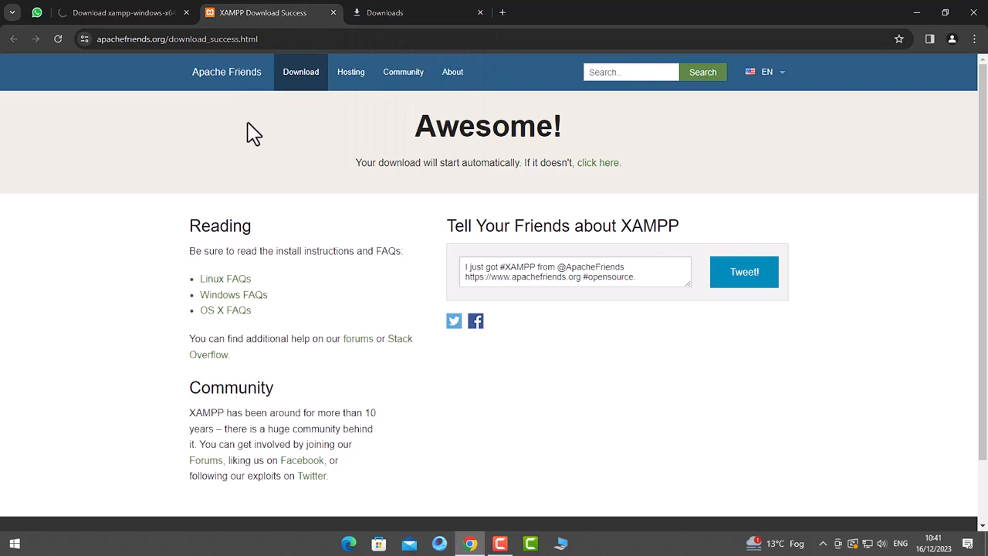
- Check the downloads list, then close the XAMPP page and open a new tab
left_click(393, 15)
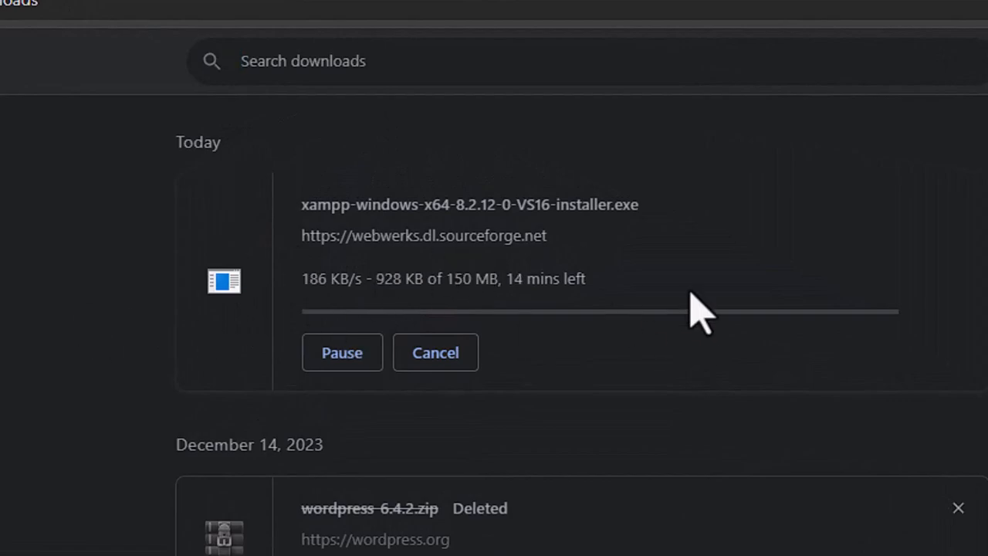
left_click(480, 13)
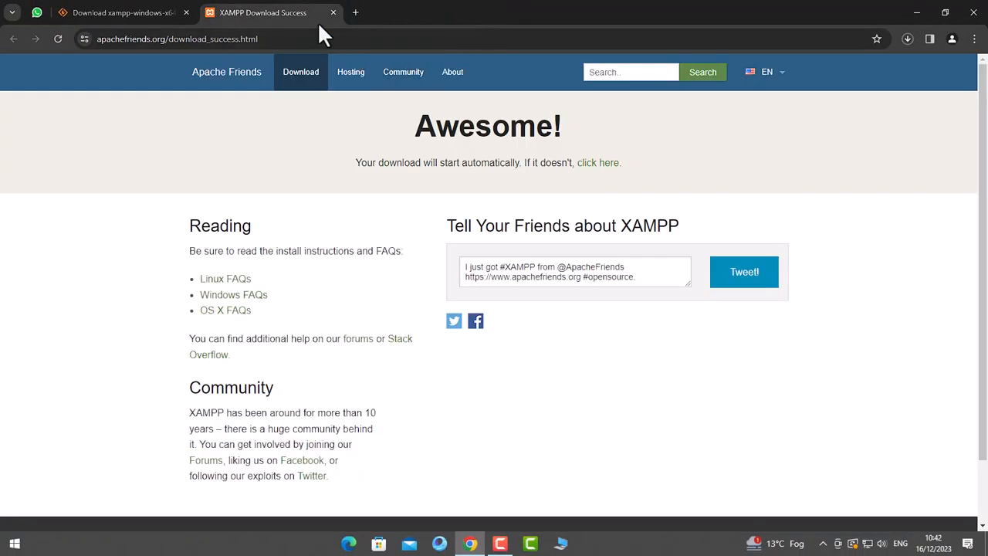
left_click(910, 36)
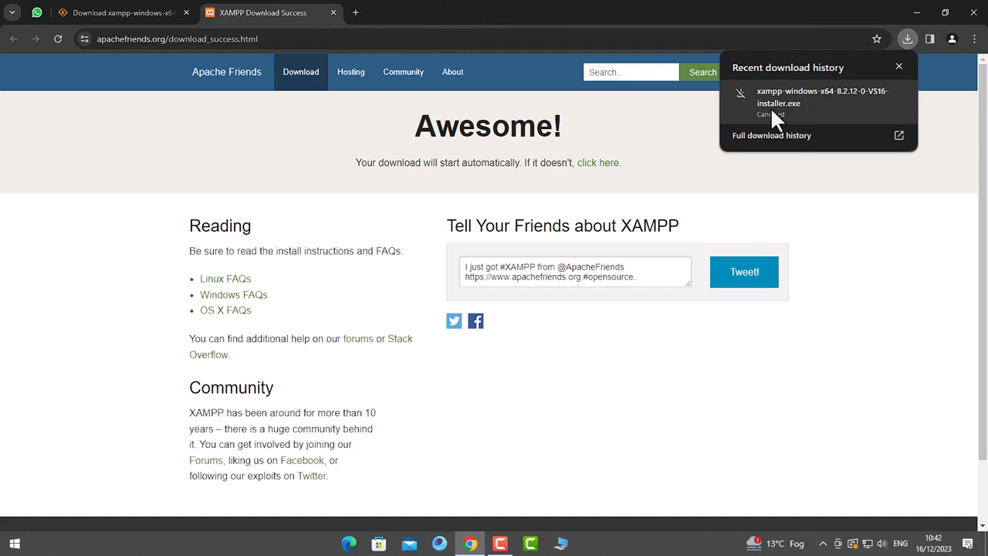
left_click(899, 67)
left_click(333, 12)
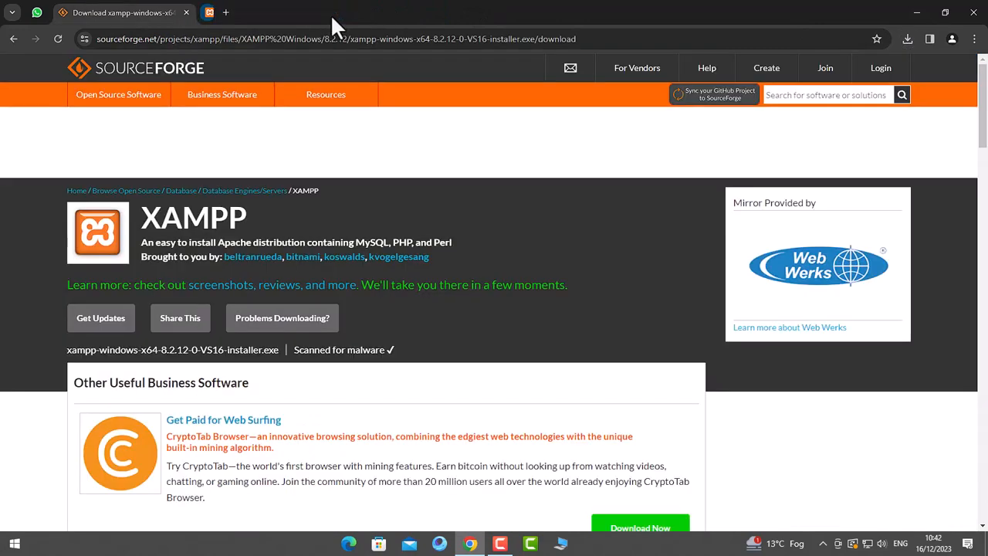
left_click(209, 12)
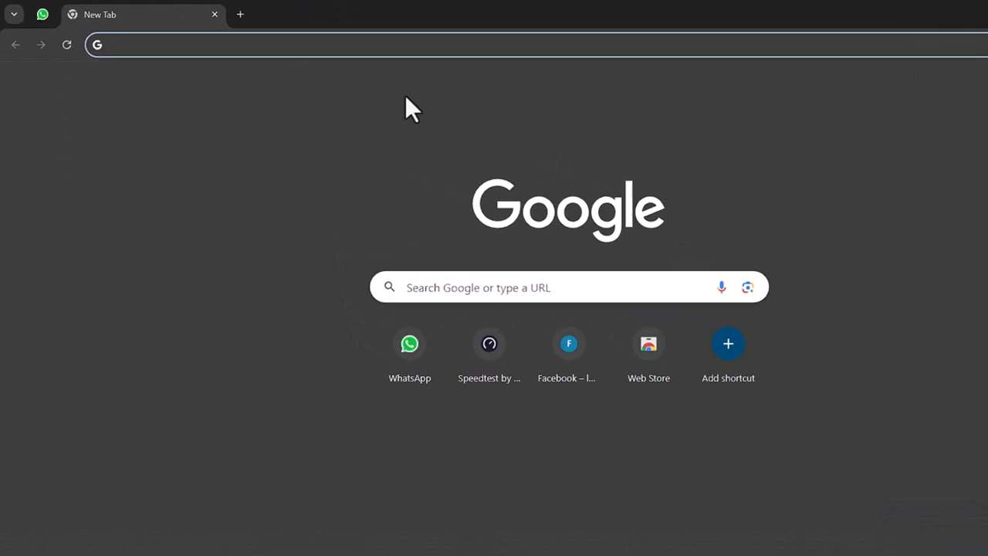
- Search Google for 'wordpress download' and open the WordPress.org download page
type("wordp[")
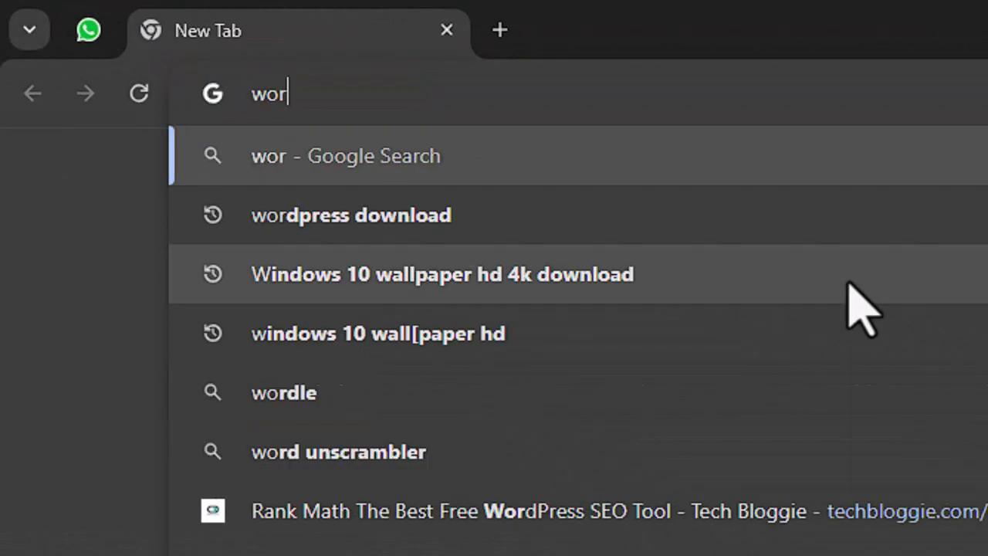
key("BackSpace")
type("ress download")
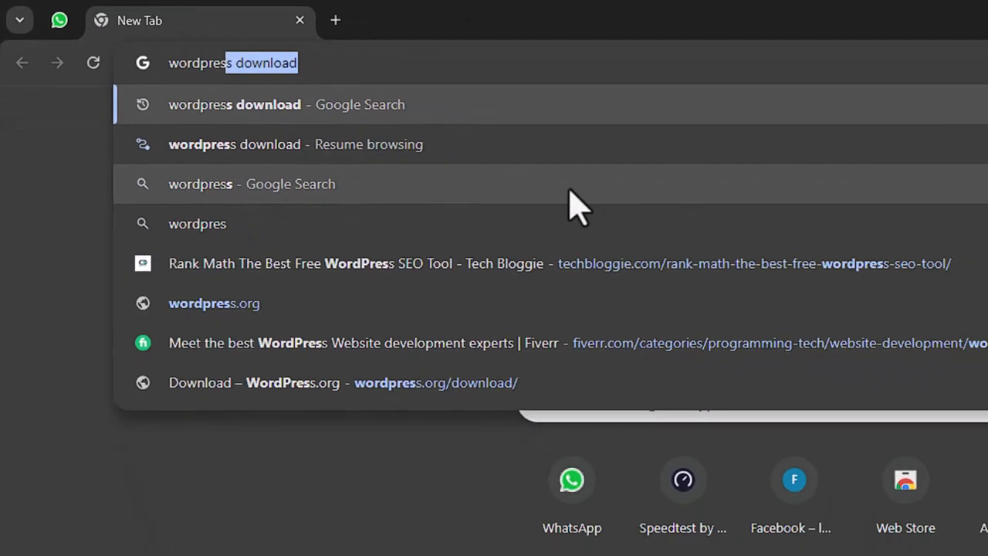
key("Return")
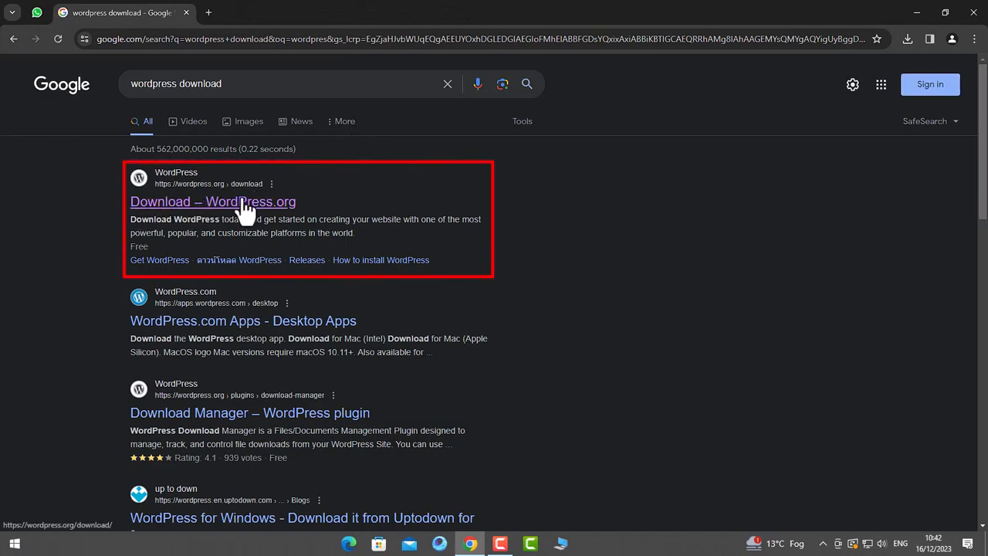
left_click(278, 204)
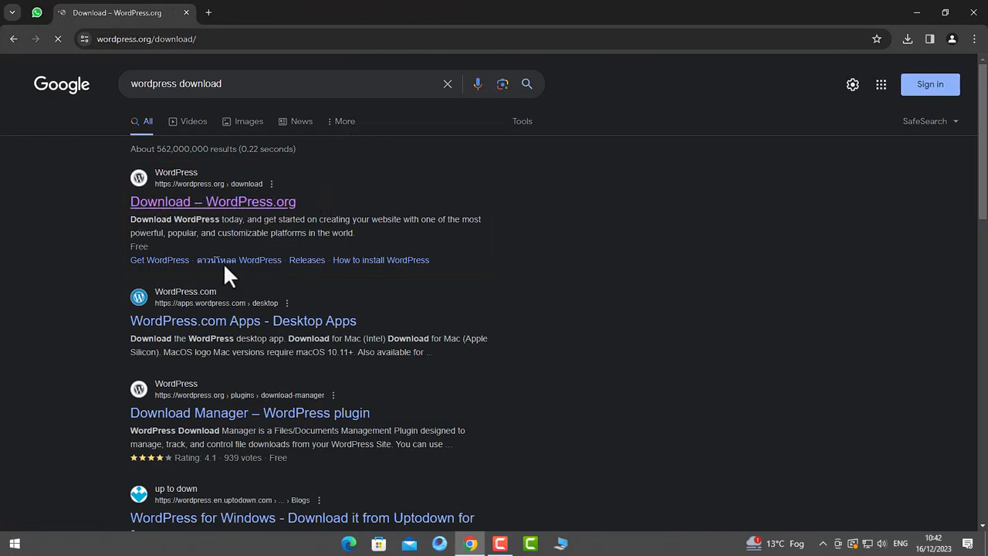
- Download WordPress 6.4.2, then minimize Chrome and reposition the desktop WordPress folder
scroll(426, 297, "down", 1)
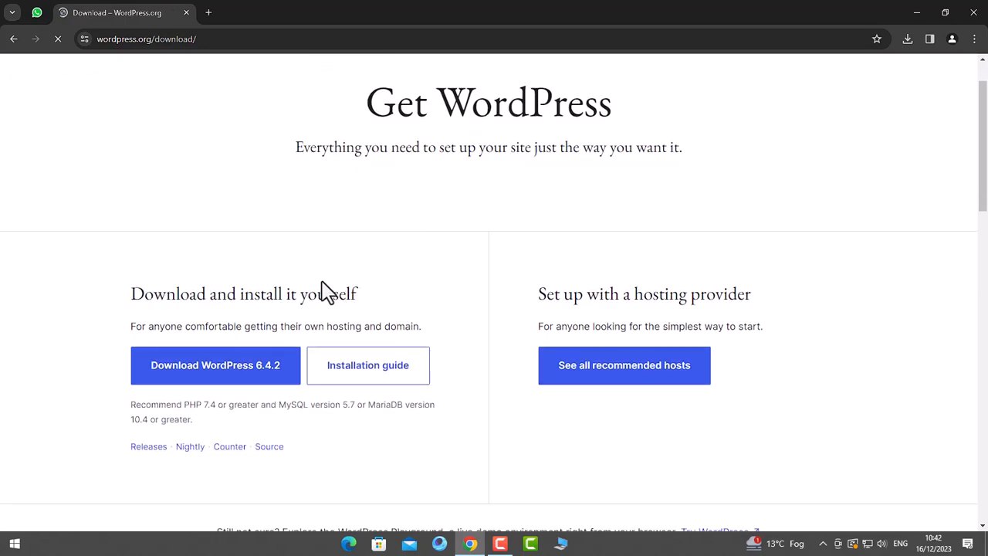
scroll(636, 289, "down", 1)
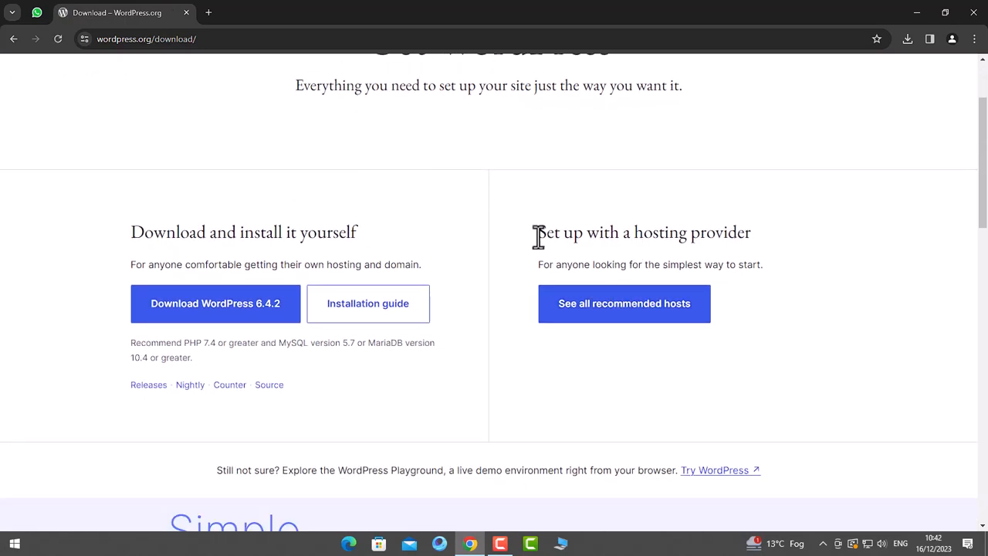
left_click_drag(752, 247, 543, 239)
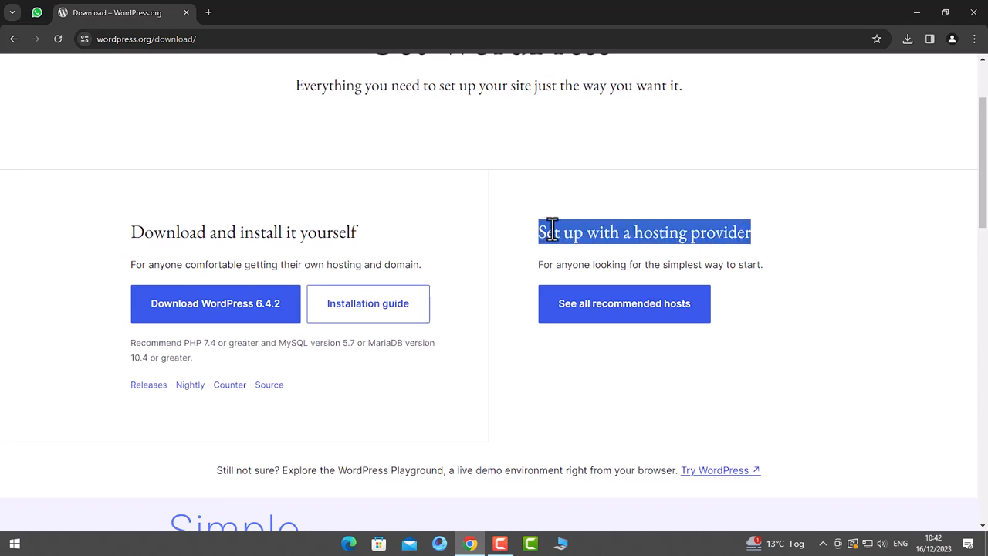
left_click(552, 231)
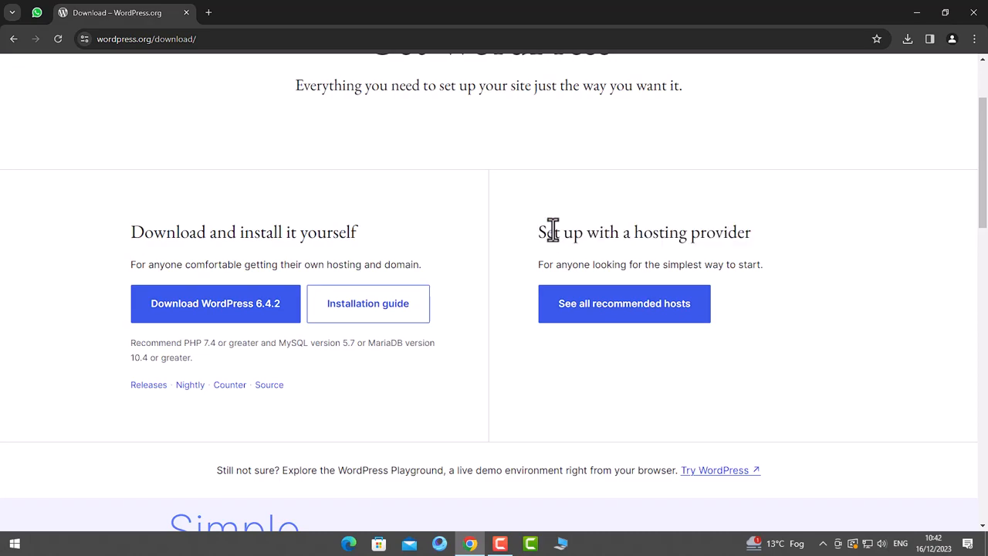
left_click_drag(115, 236, 347, 231)
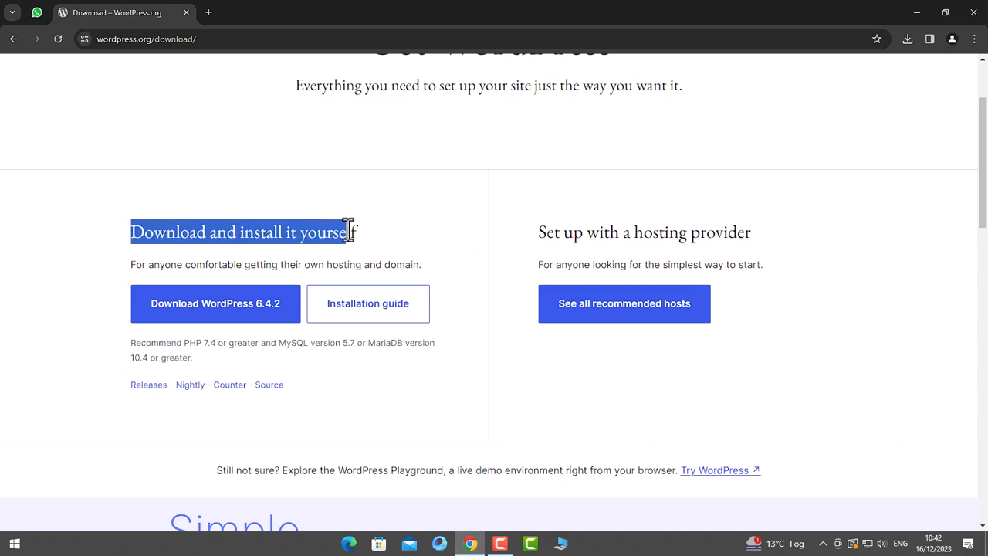
left_click(316, 230)
left_click(234, 306)
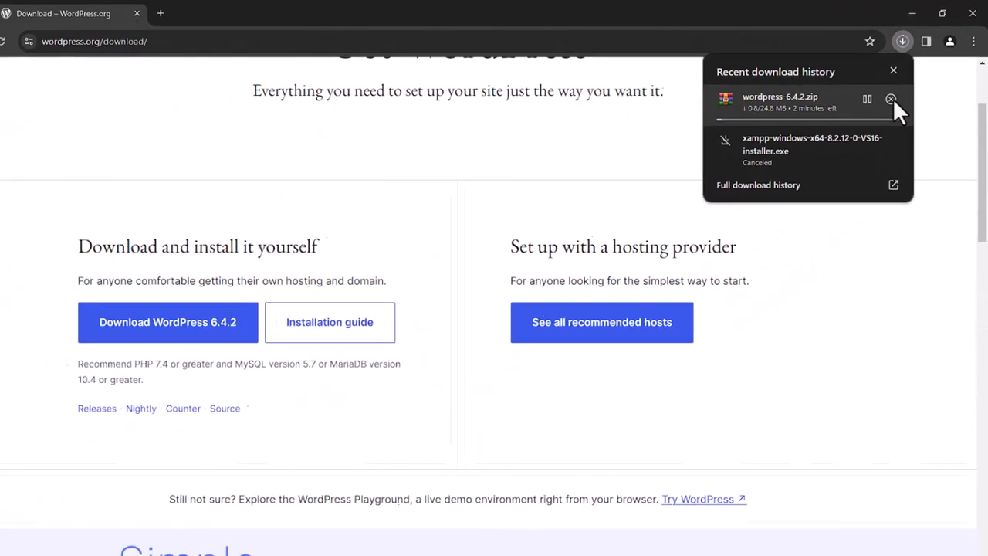
left_click(771, 221)
left_click(916, 12)
left_click_drag(962, 23, 714, 164)
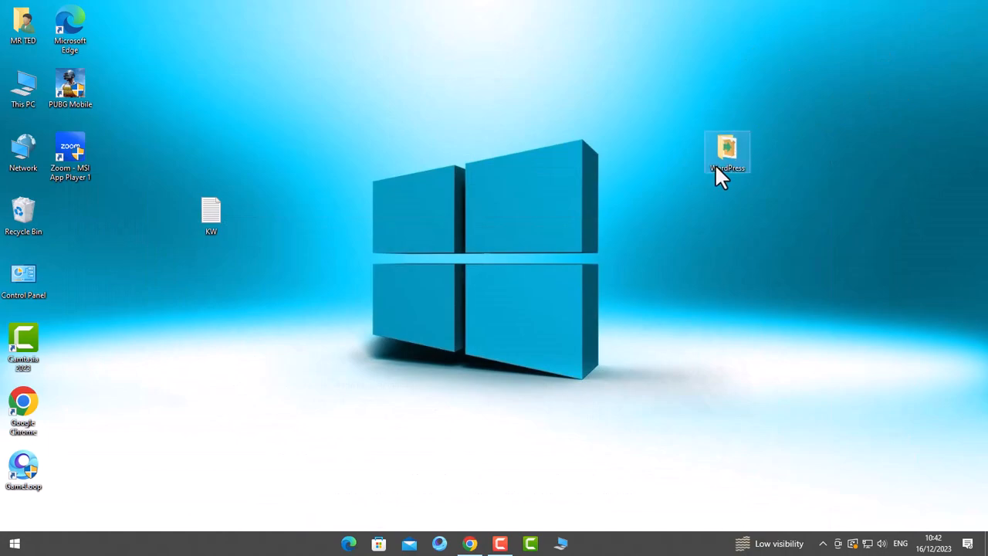
- Open the desktop WordPress folder and run xampp-windows-x64-8.2.12-0-VS16-installer
double_click(725, 154)
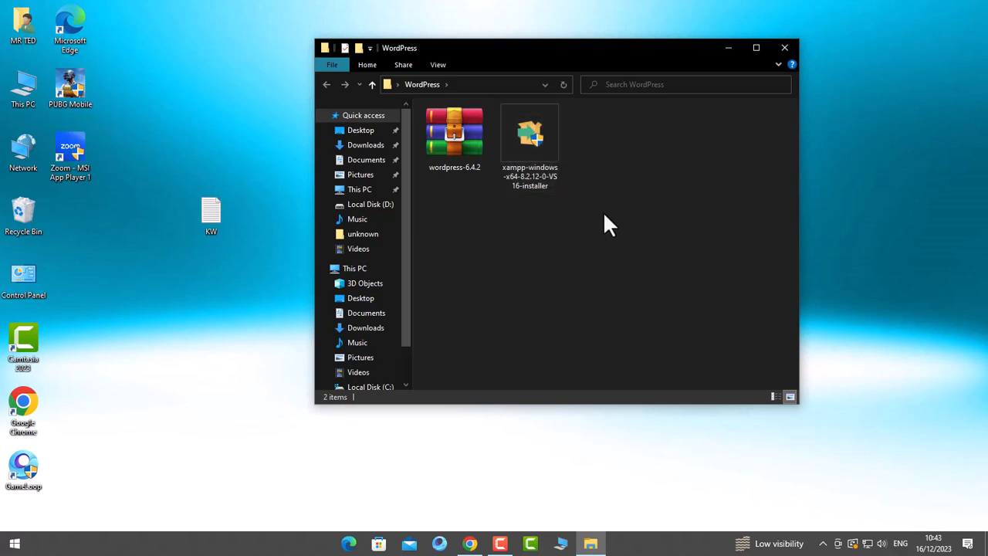
mouse_move(535, 150)
left_click(542, 131)
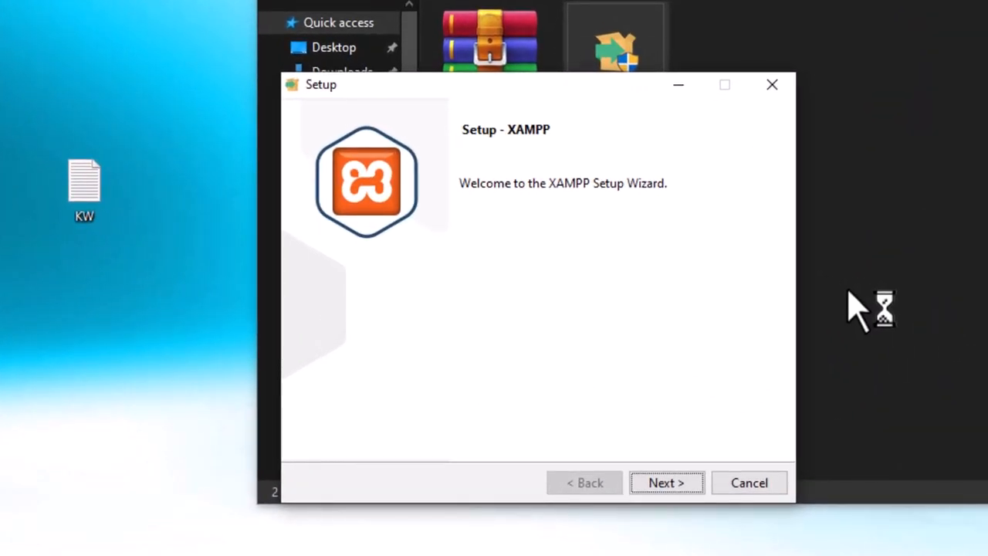
- Advance past the welcome page, keeping all XAMPP components selected
key("Return")
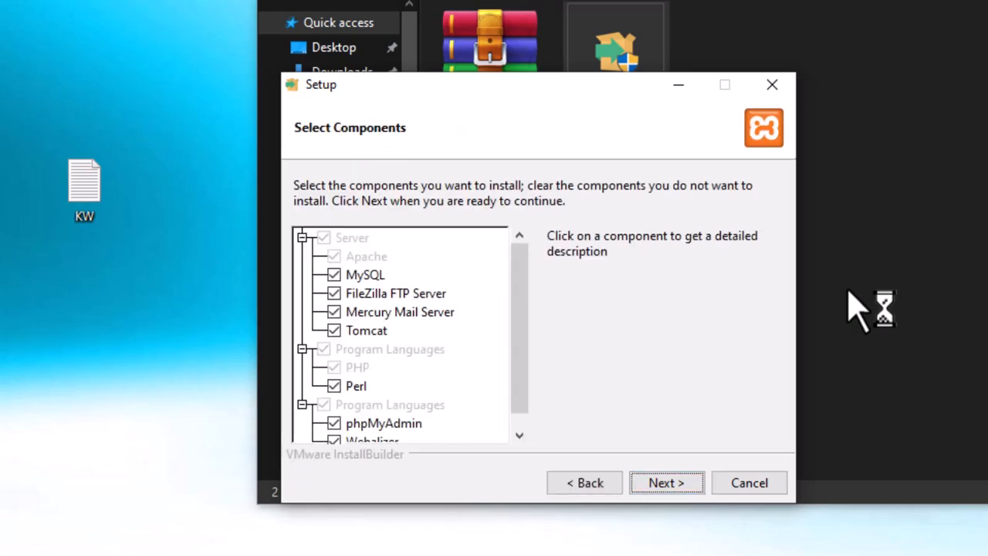
scroll(859, 309, "down", 2)
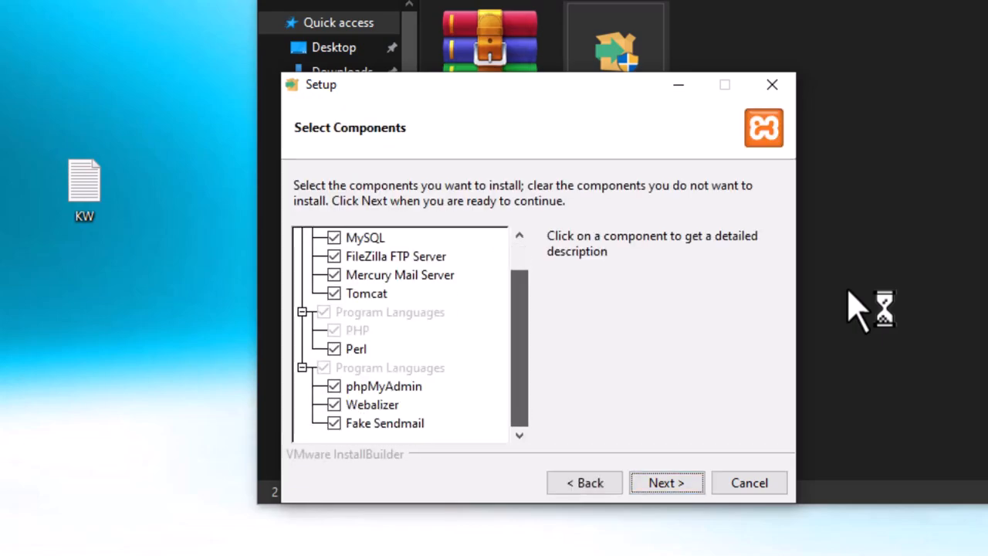
key("Return")
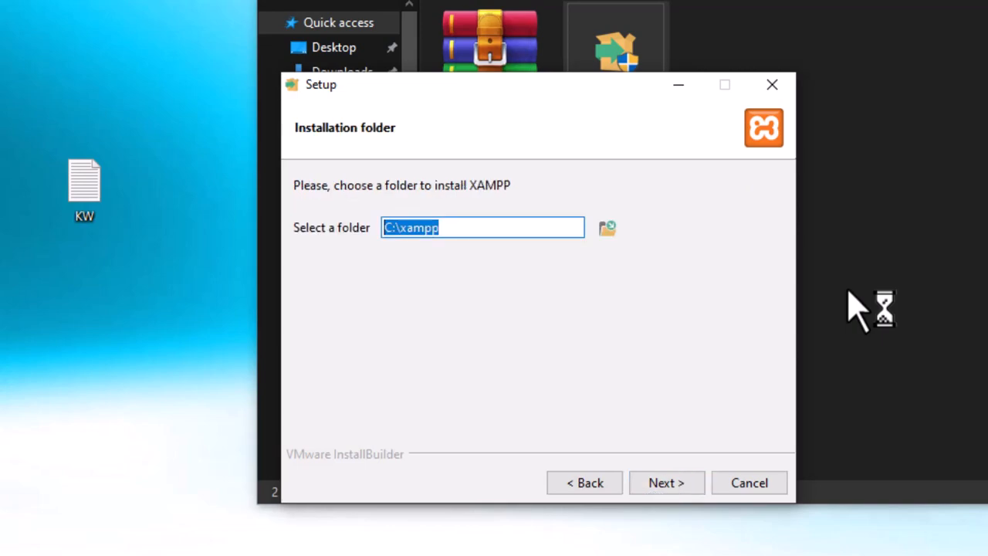
- Install XAMPP to D:\xampp with English as the language
key("Tab")
key("space")
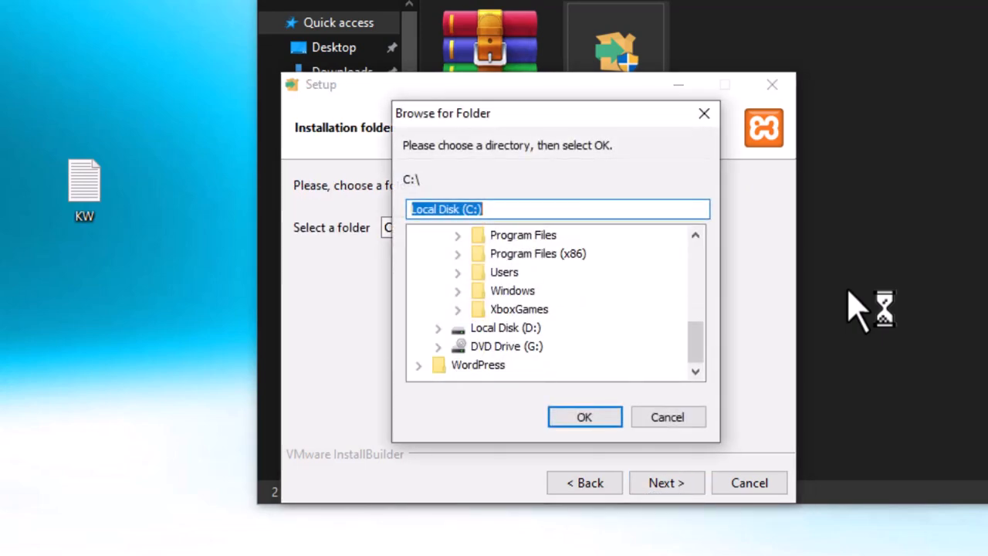
key("Down")
key("Return")
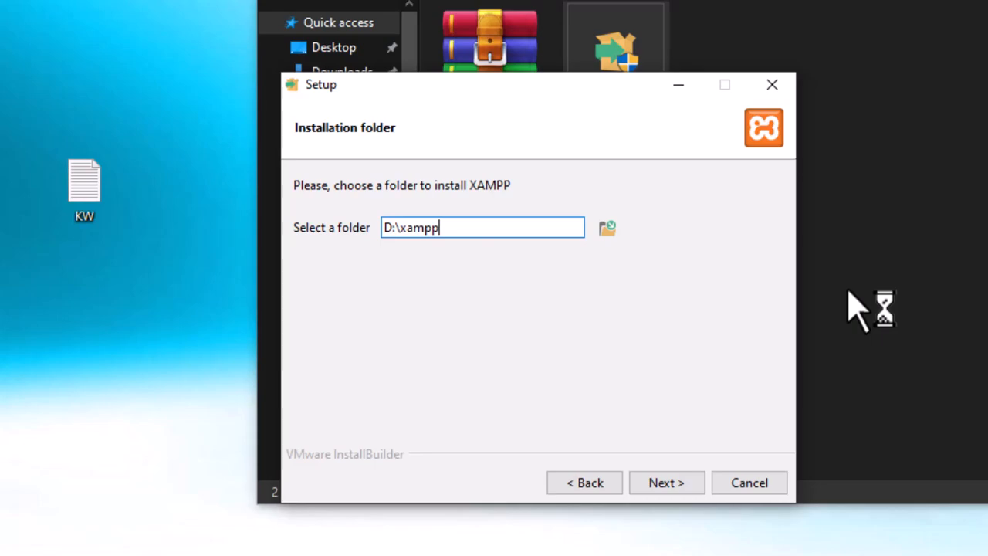
key("Return")
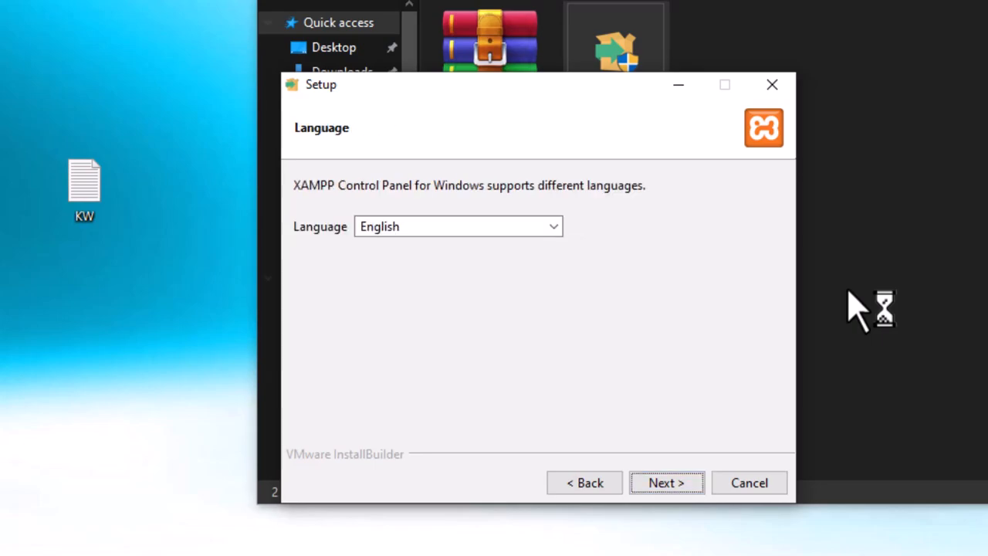
key("Return")
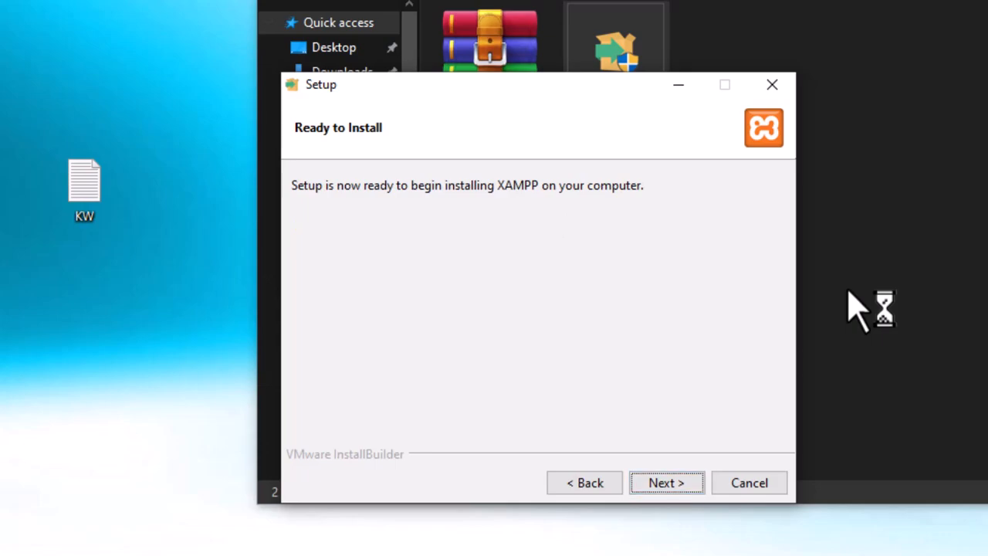
key("Return")
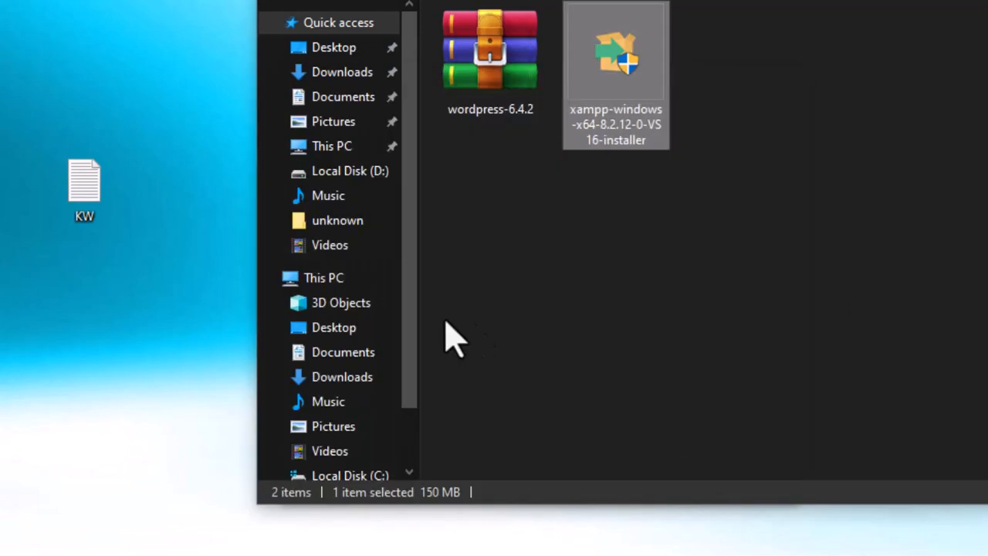
left_click(332, 281)
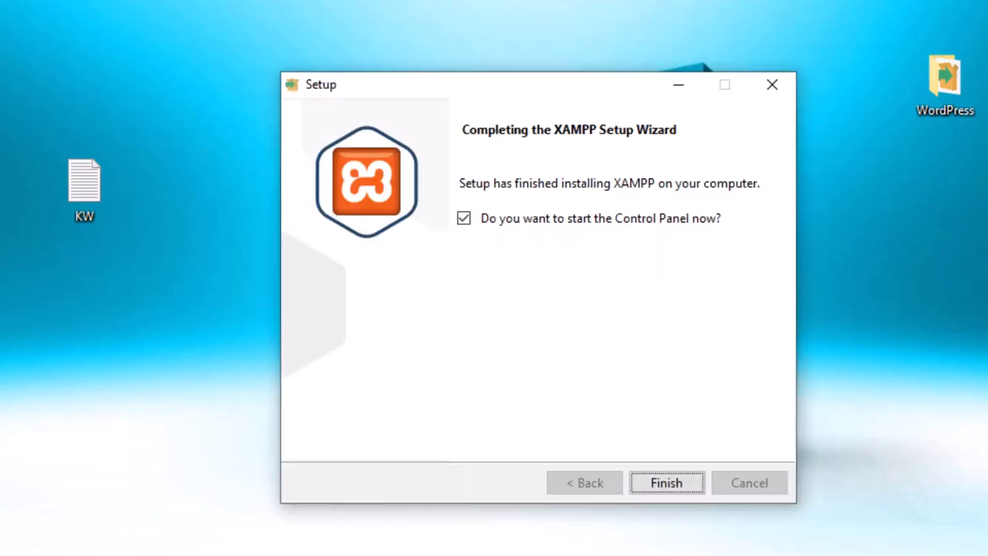
- Finish the setup wizard without launching the Control Panel, then refresh the desktop
left_click(463, 218)
left_click(661, 494)
right_click(550, 108)
left_click(615, 149)
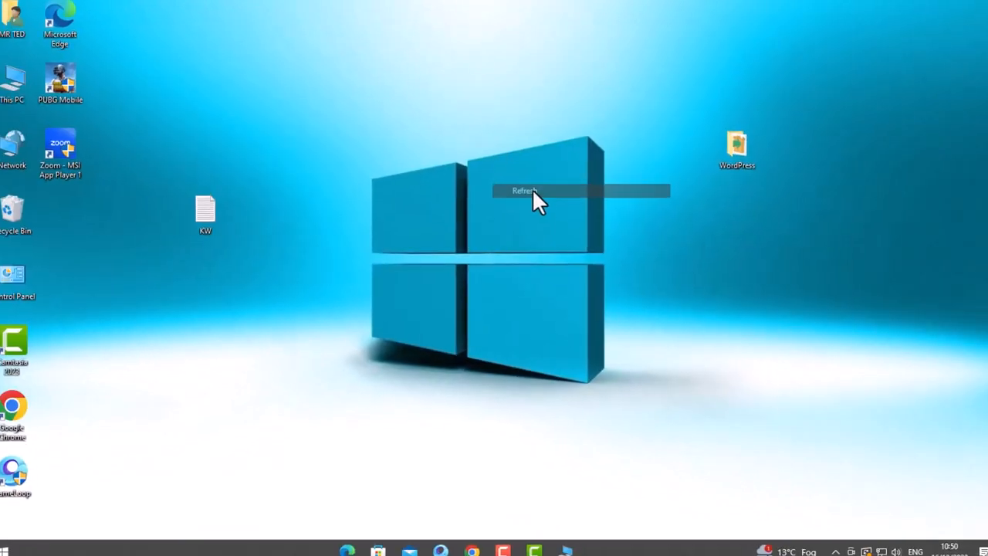
- Open Chrome on a new tab, then launch XAMPP Control Panel from the Start menu
left_click(4, 550)
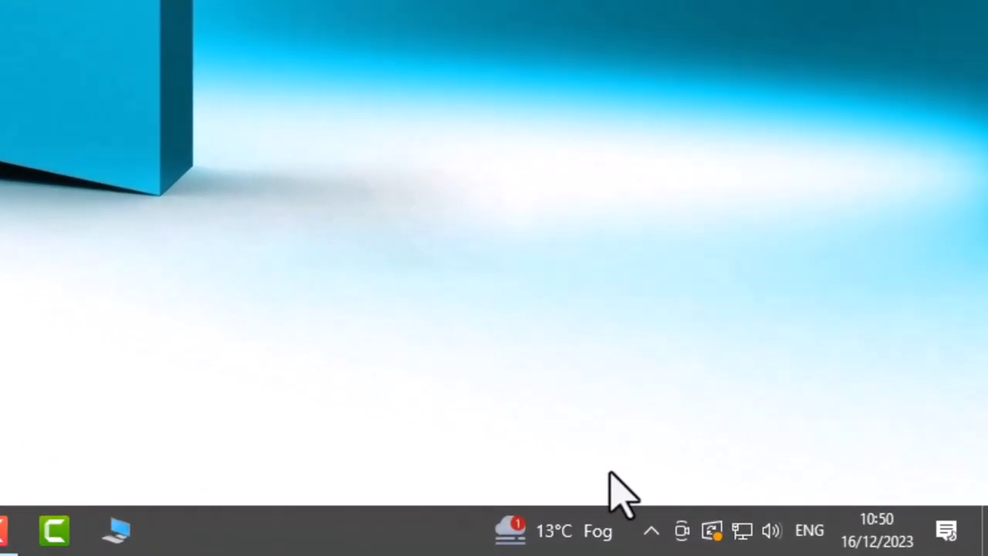
left_click(834, 548)
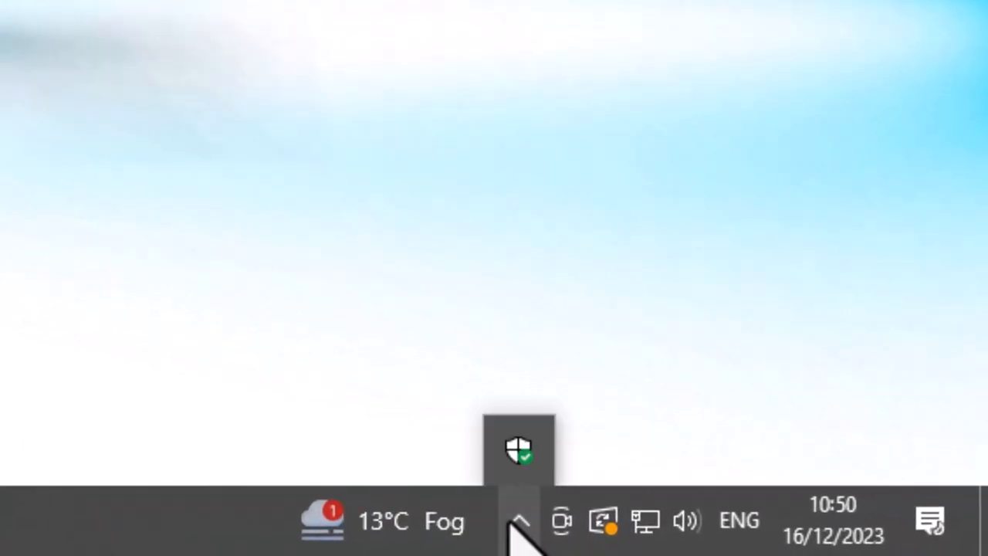
left_click(520, 522)
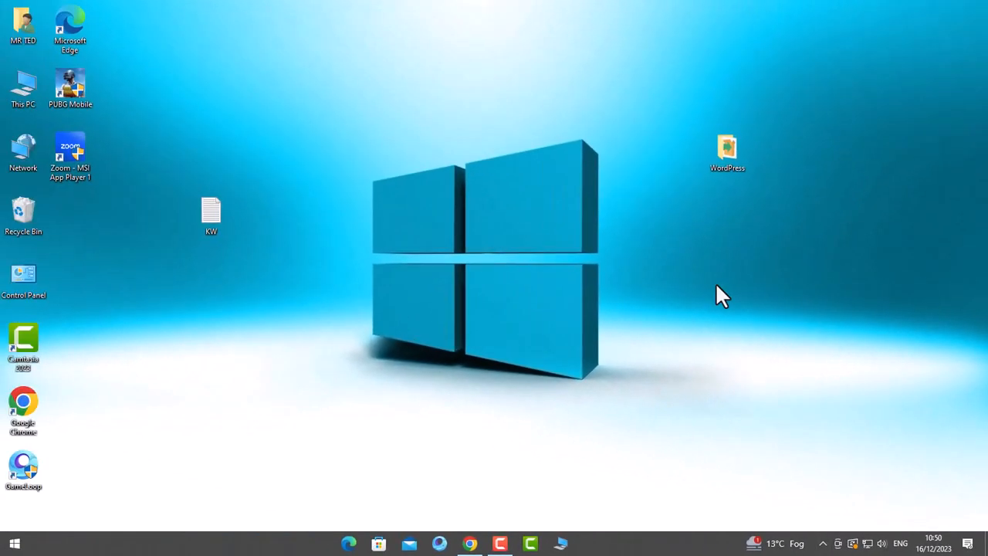
left_click(469, 544)
left_click(14, 543)
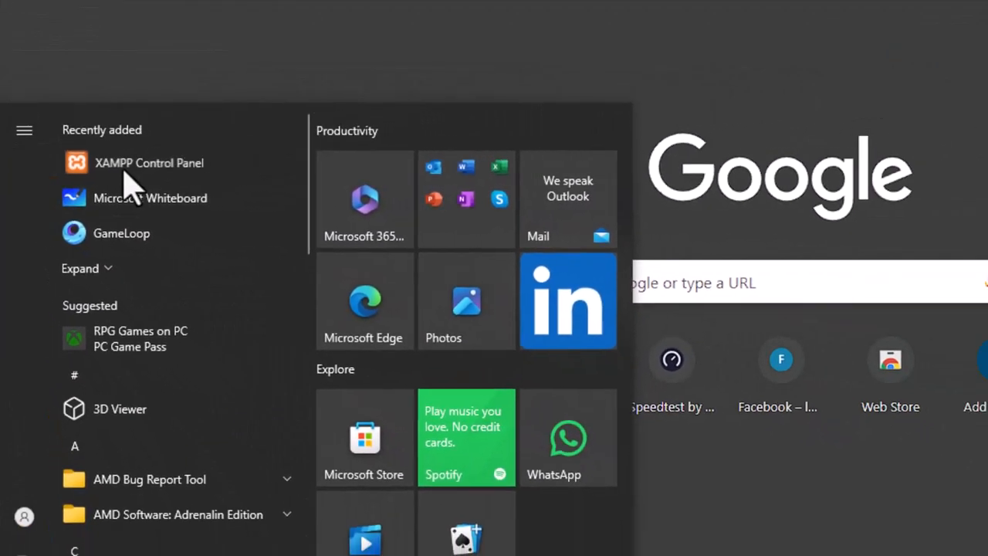
left_click(159, 157)
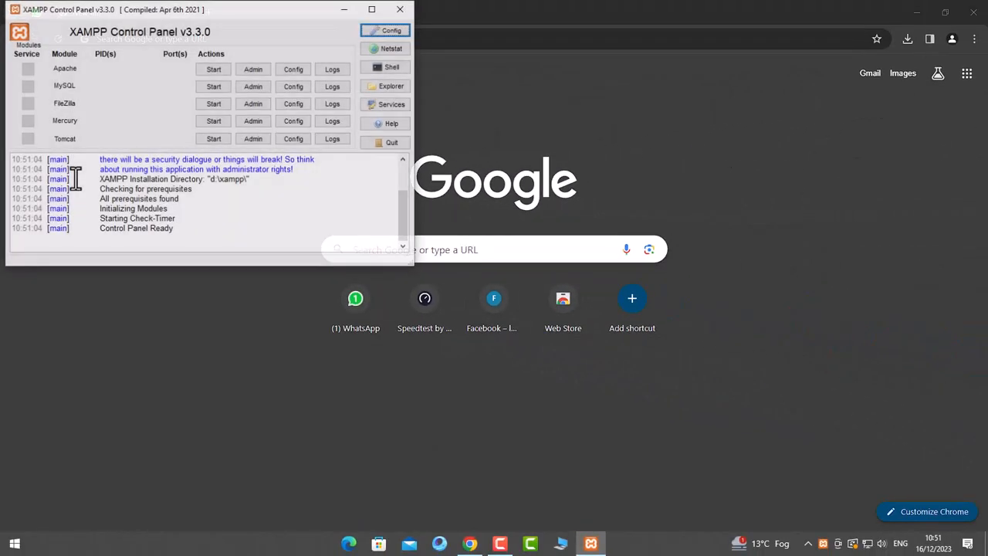
- Start Apache and MySQL, allow mysqld through the firewall, and close the control panel
left_click_drag(184, 17, 547, 162)
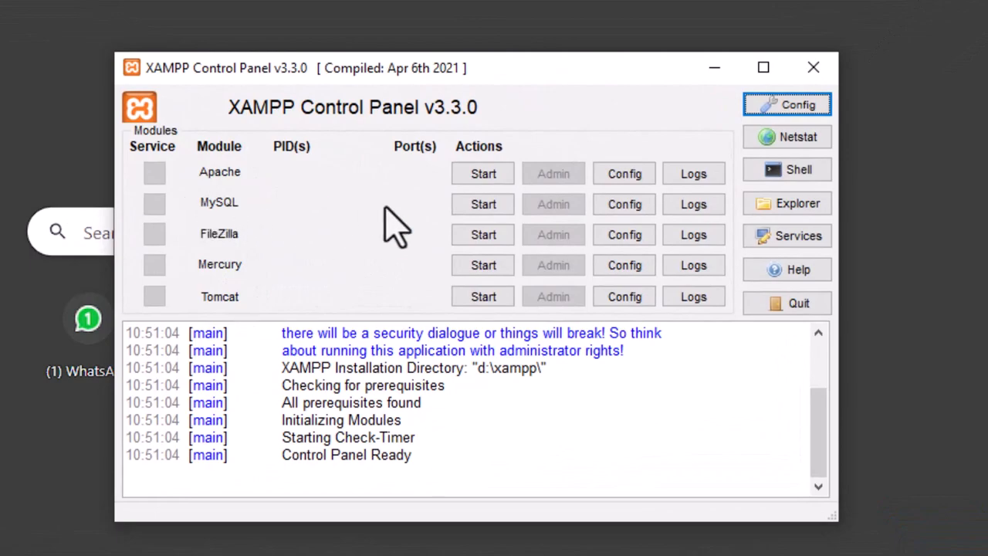
left_click(494, 184)
left_click(496, 205)
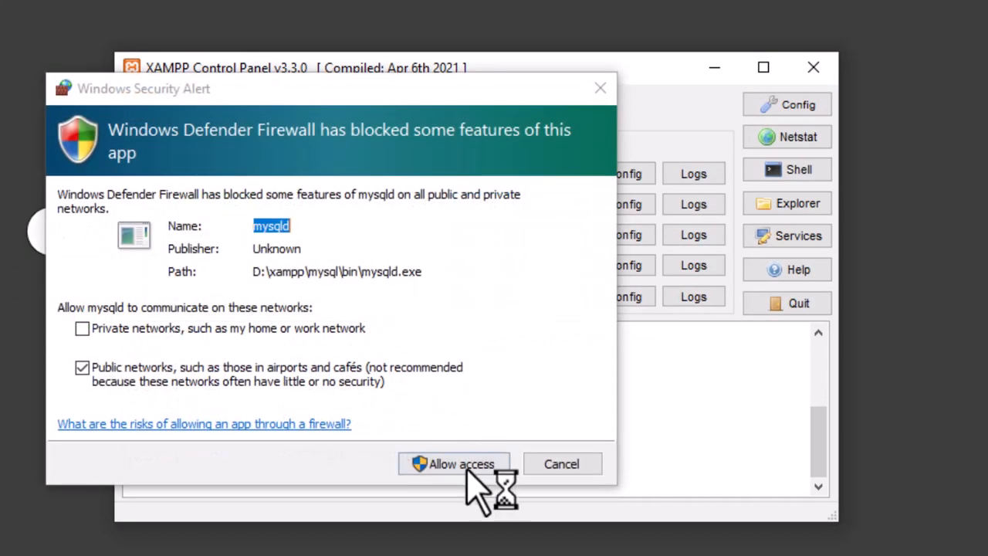
left_click(462, 464)
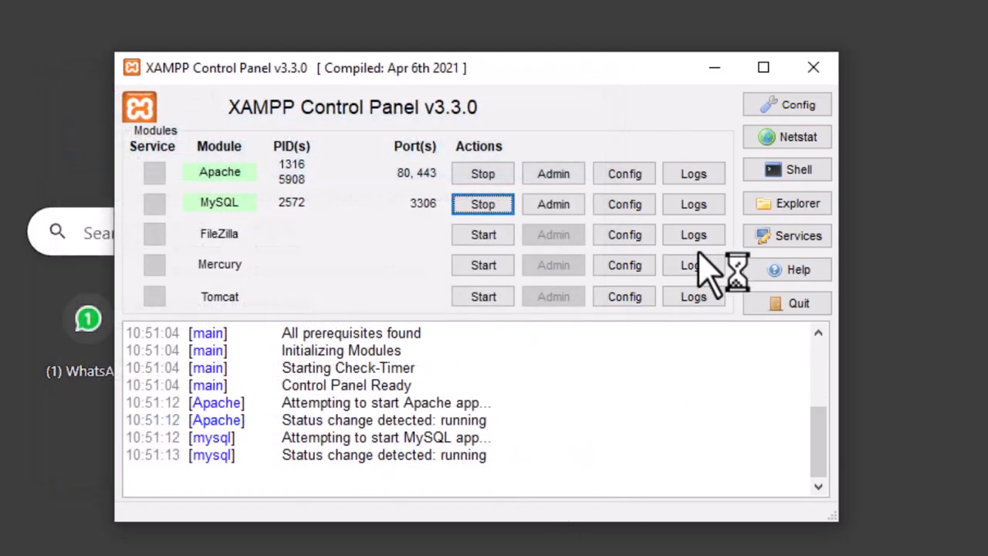
left_click(813, 67)
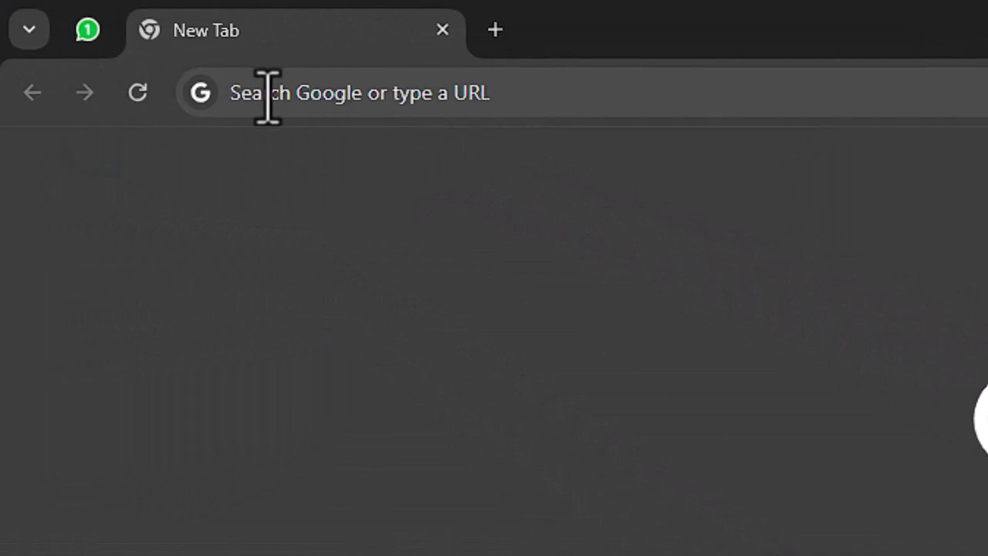
- Load localhost in Chrome to reach phpMyAdmin
left_click(517, 101)
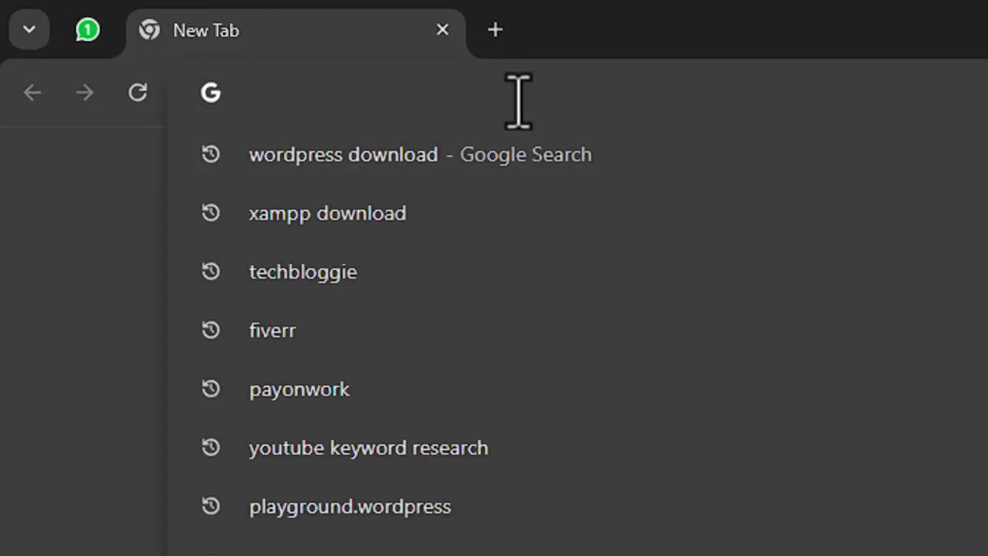
type("local")
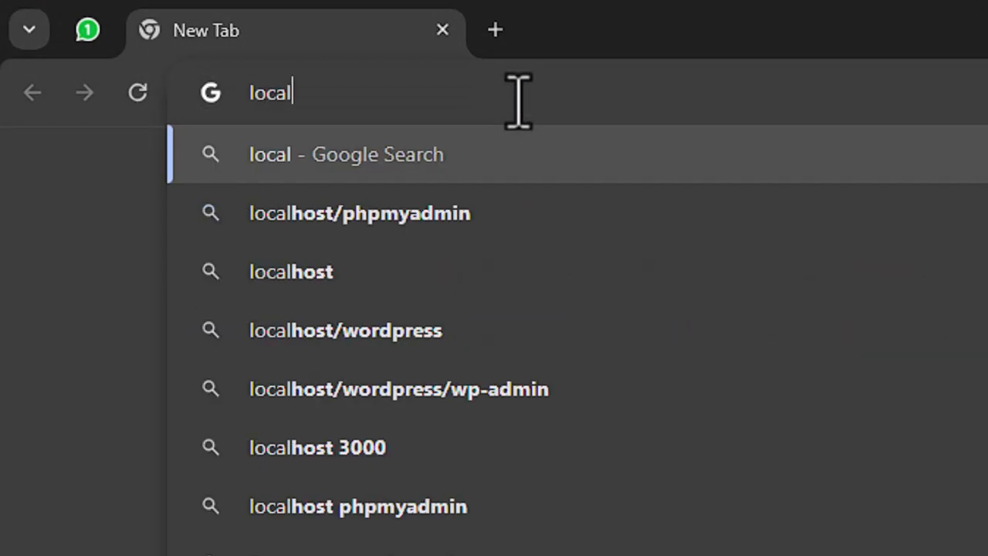
type("host")
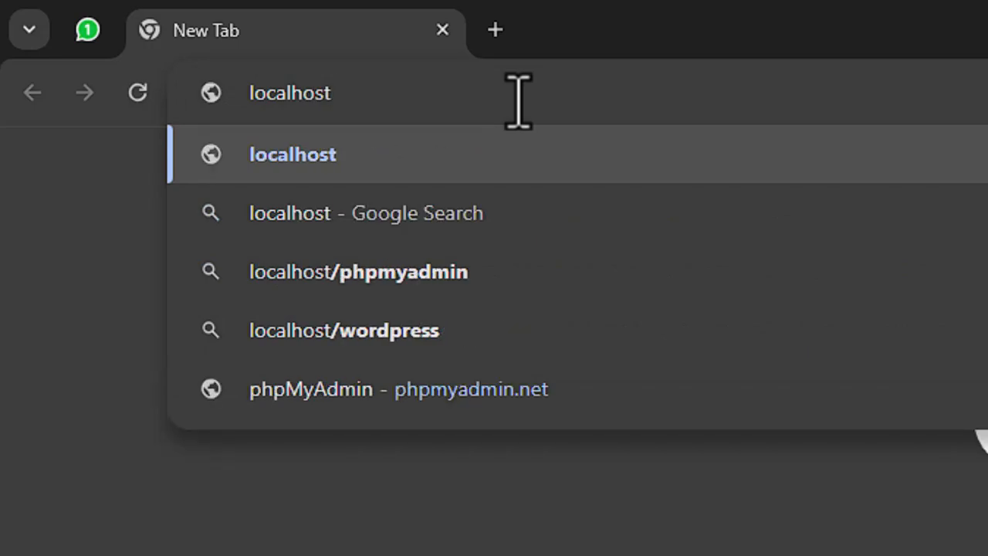
key("Return")
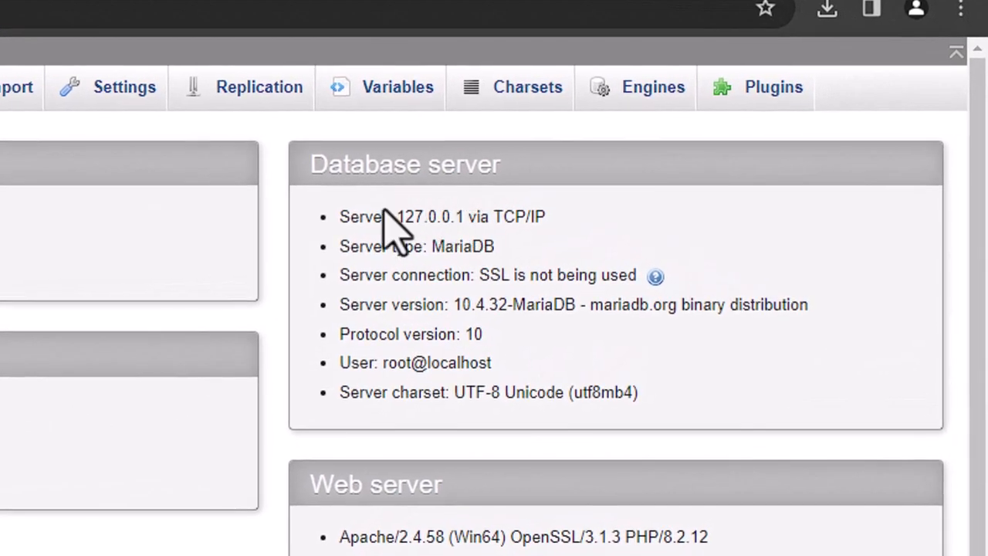
- Review the Database server details: 127.0.0.1, server version, protocol 10, user root@localhost
left_click_drag(396, 217, 635, 298)
left_click(509, 232)
left_click(421, 309)
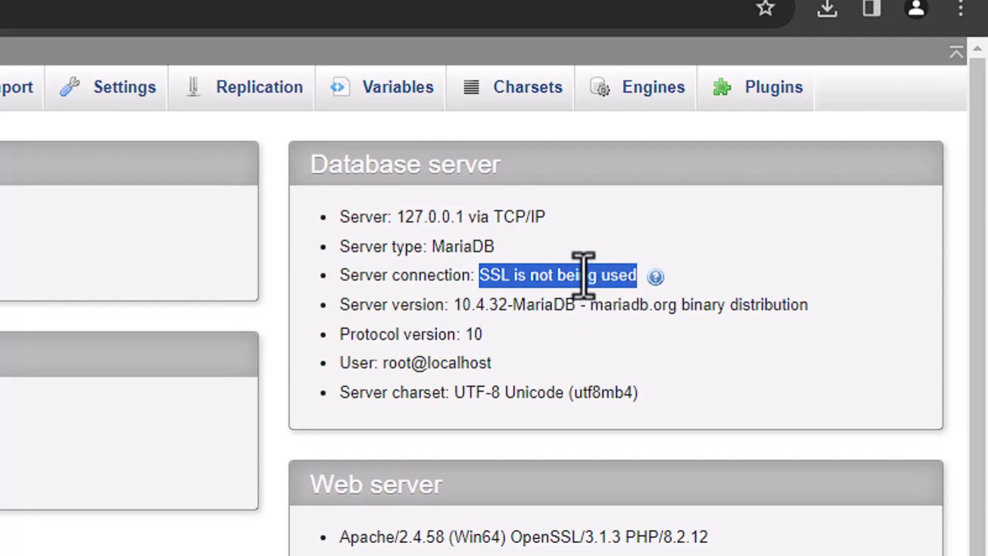
left_click(467, 287)
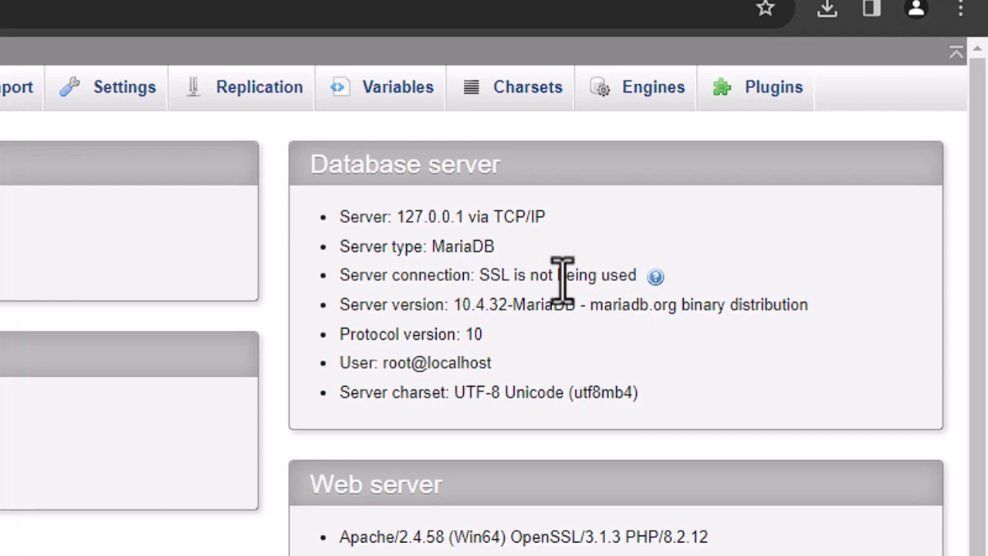
left_click_drag(452, 318, 550, 321)
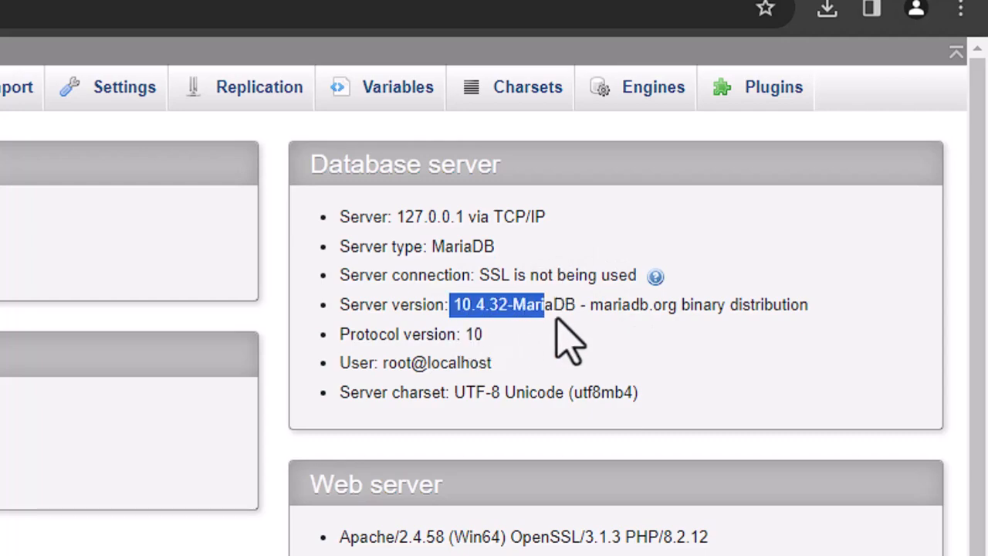
left_click(560, 340)
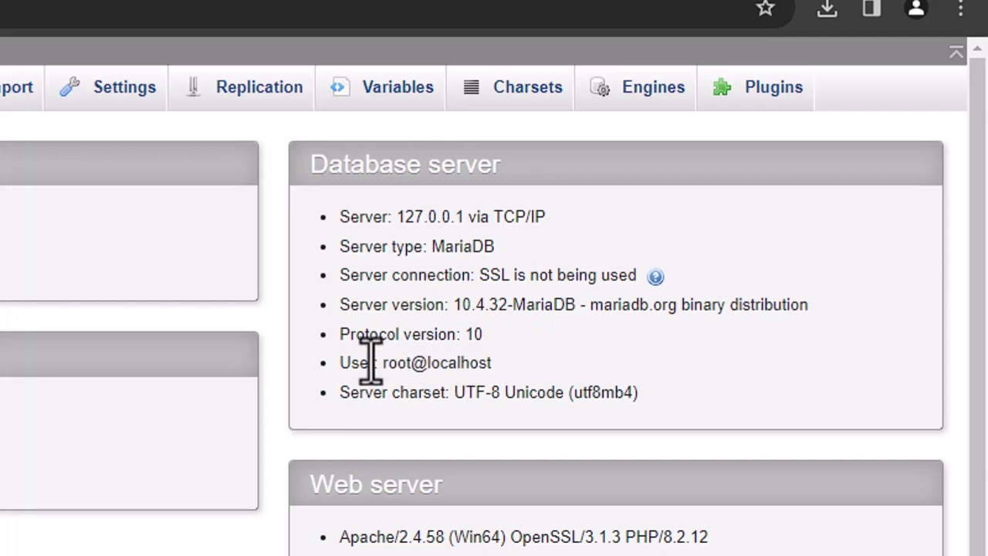
double_click(469, 333)
left_click(399, 370)
left_click_drag(380, 363, 489, 364)
left_click(382, 369)
left_click_drag(382, 370, 491, 363)
left_click(483, 403)
scroll(610, 448, "down", 1)
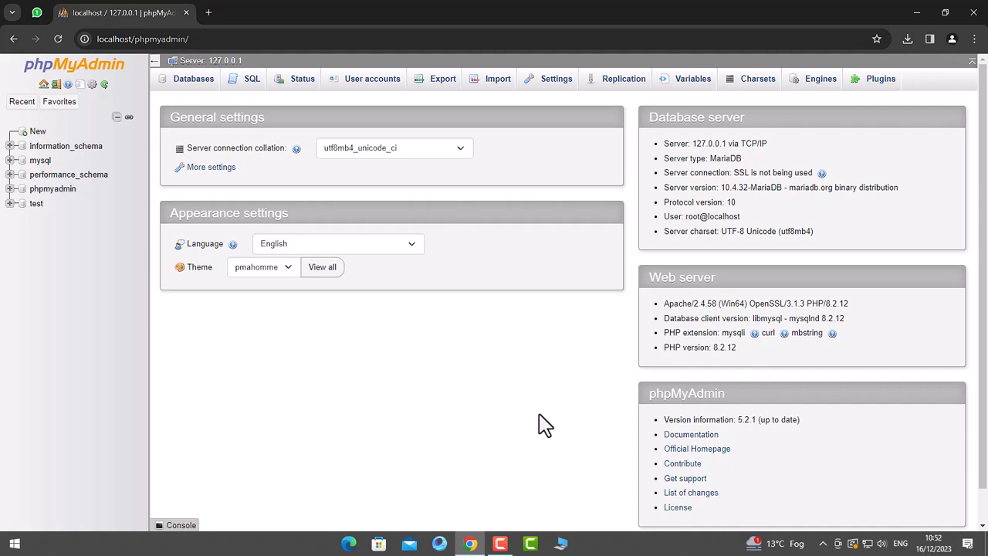
- Browse File Explorer to D:\xampp\htdocs through Local Disk (D:) and xampp
left_click(569, 543)
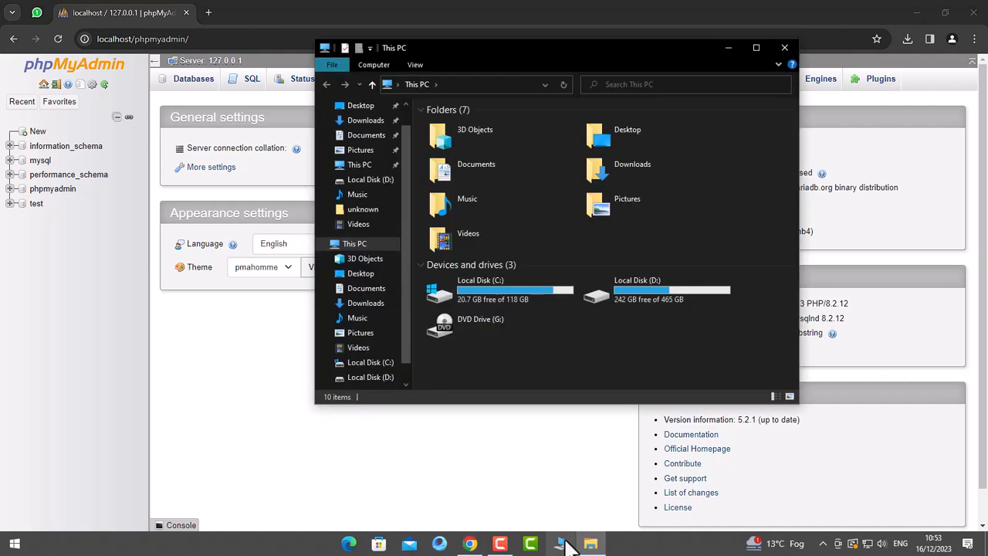
double_click(754, 44)
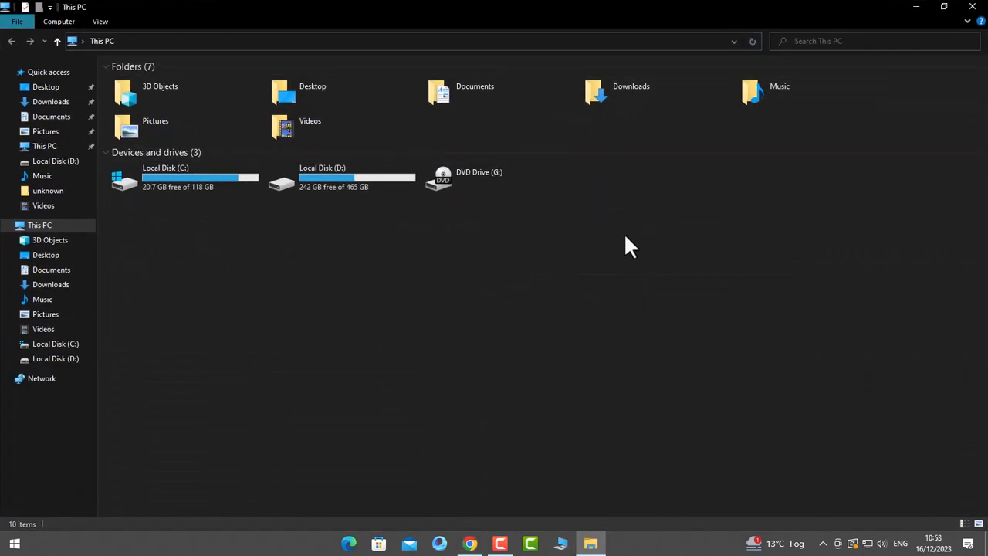
double_click(335, 185)
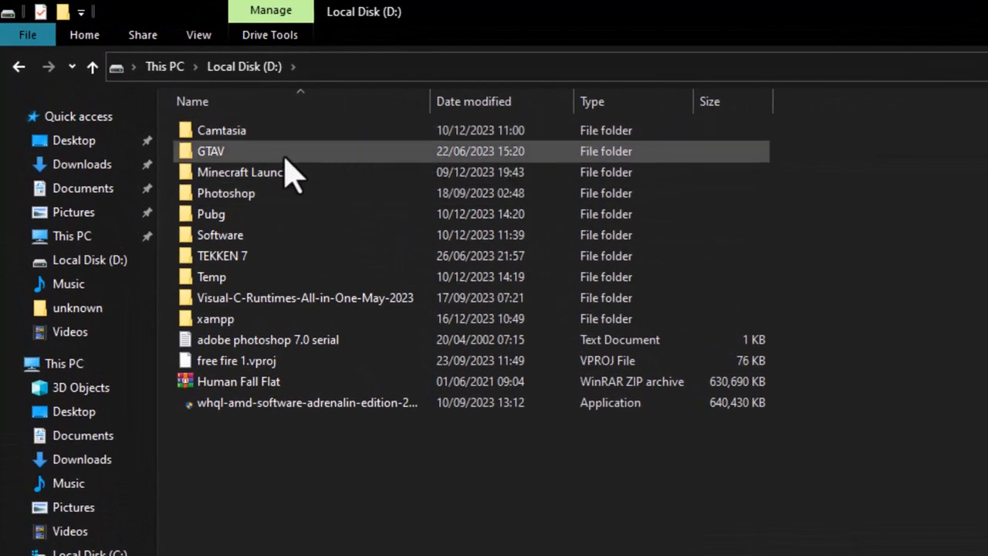
double_click(250, 322)
scroll(331, 318, "down", 6)
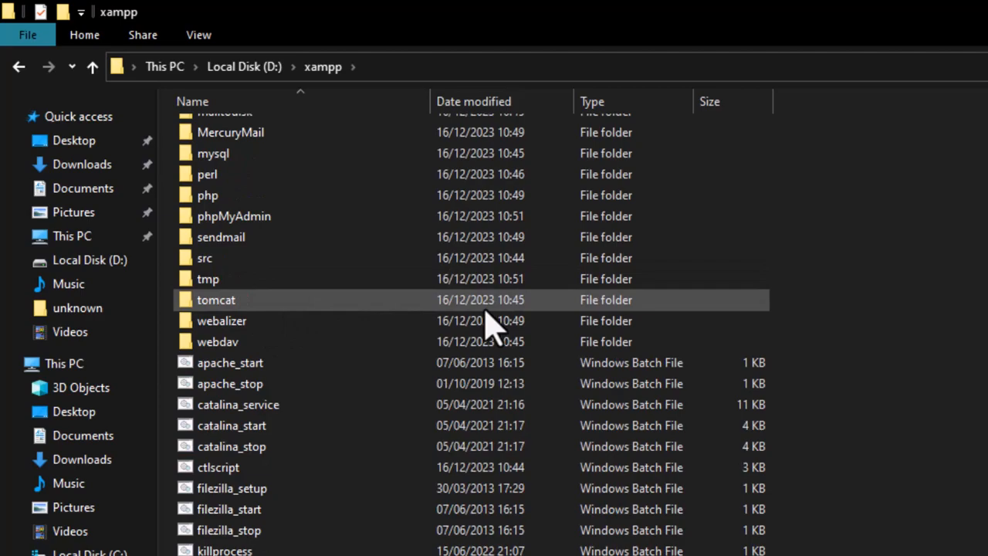
scroll(332, 322, "up", 6)
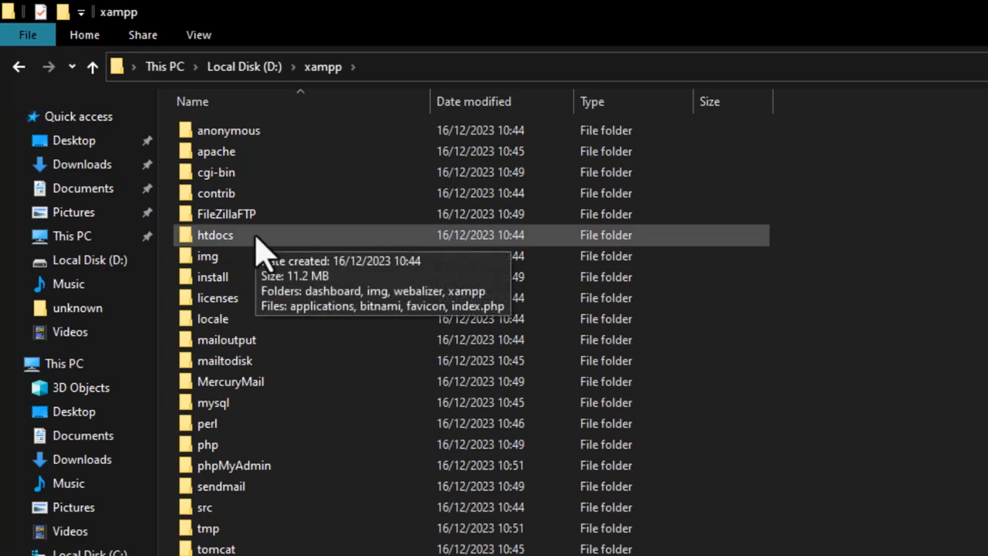
double_click(215, 234)
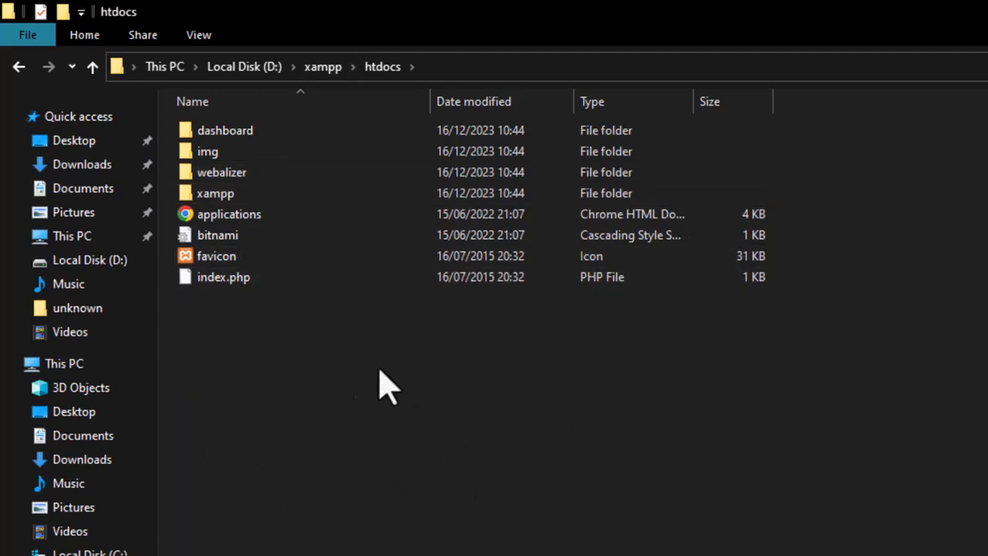
- Create a new folder named testwebsite inside htdocs and open it
right_click(405, 384)
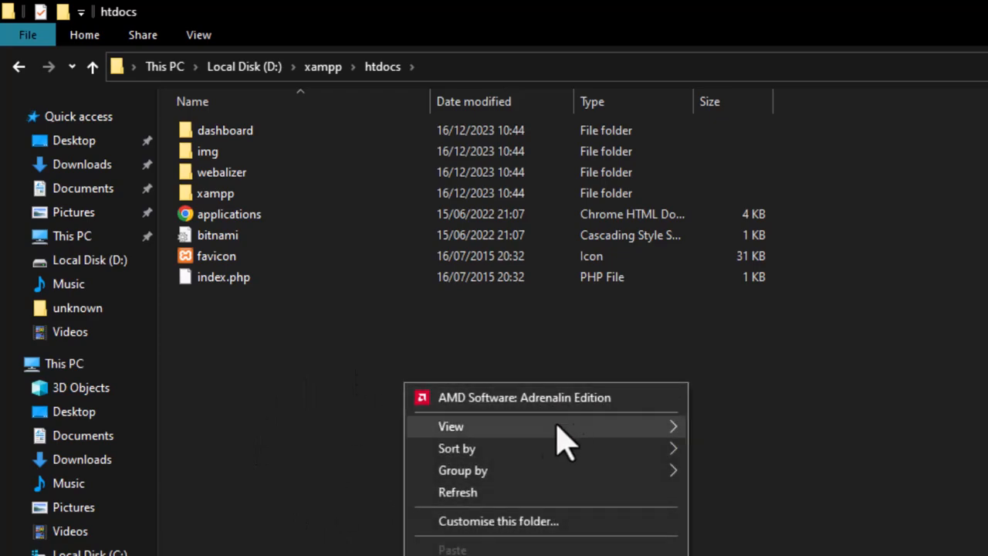
mouse_move(460, 421)
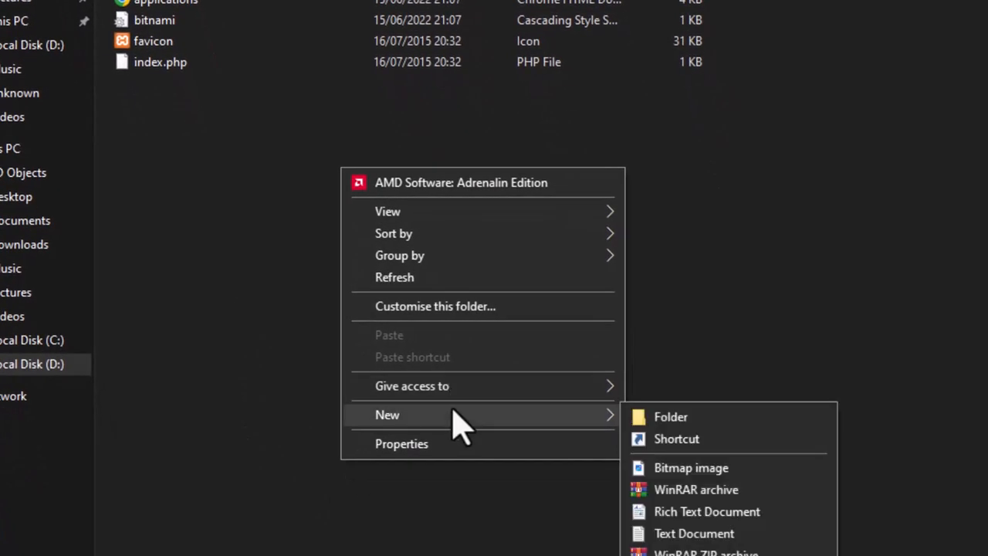
left_click(691, 415)
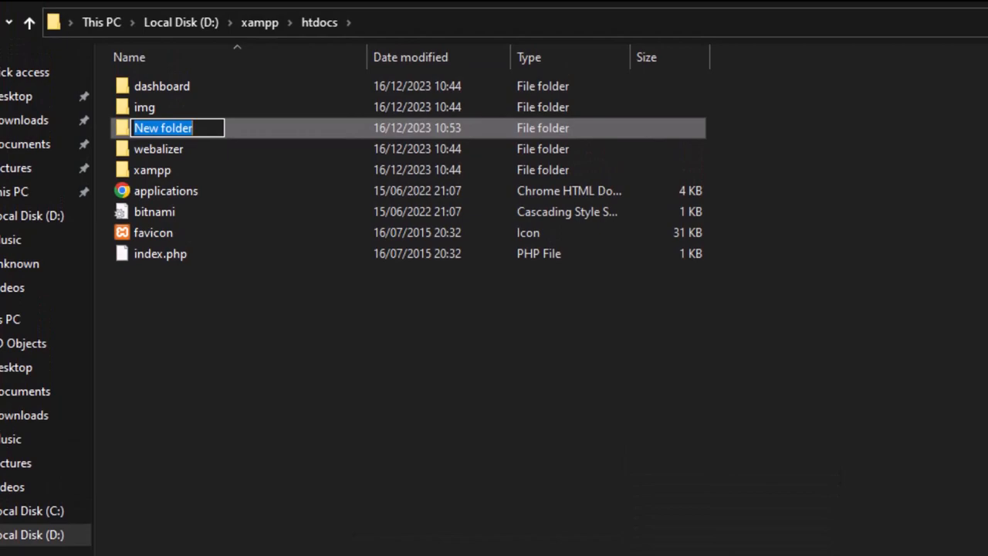
type("testwebsite")
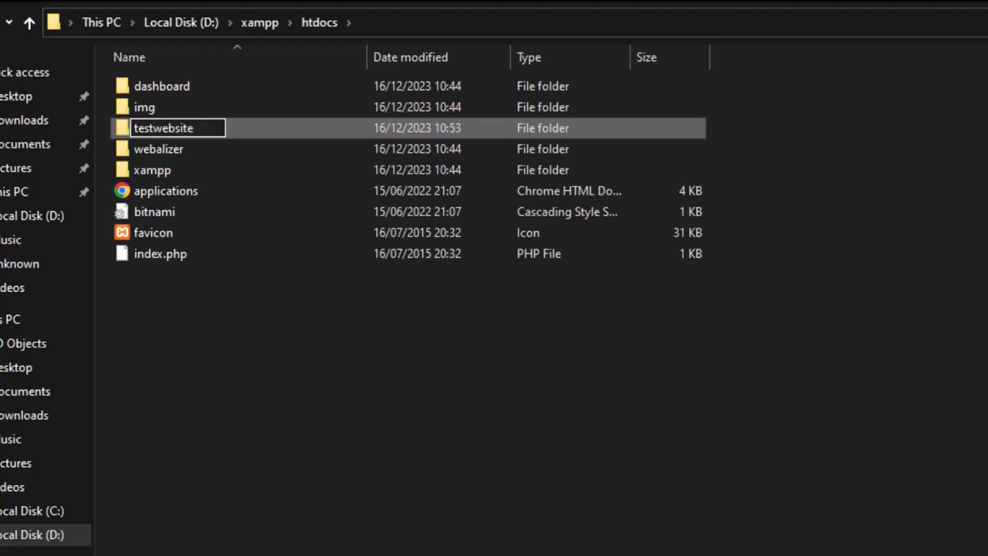
key("Return")
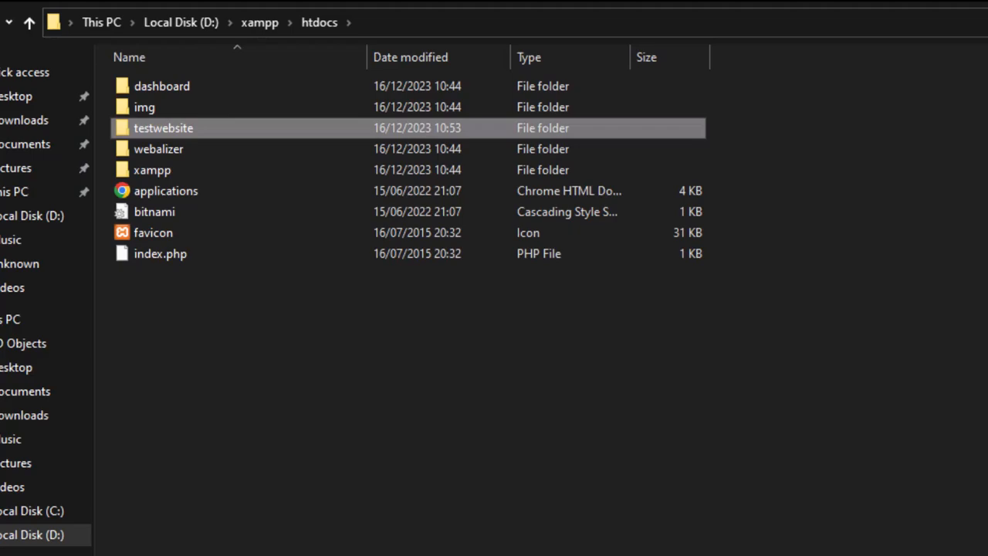
double_click(184, 132)
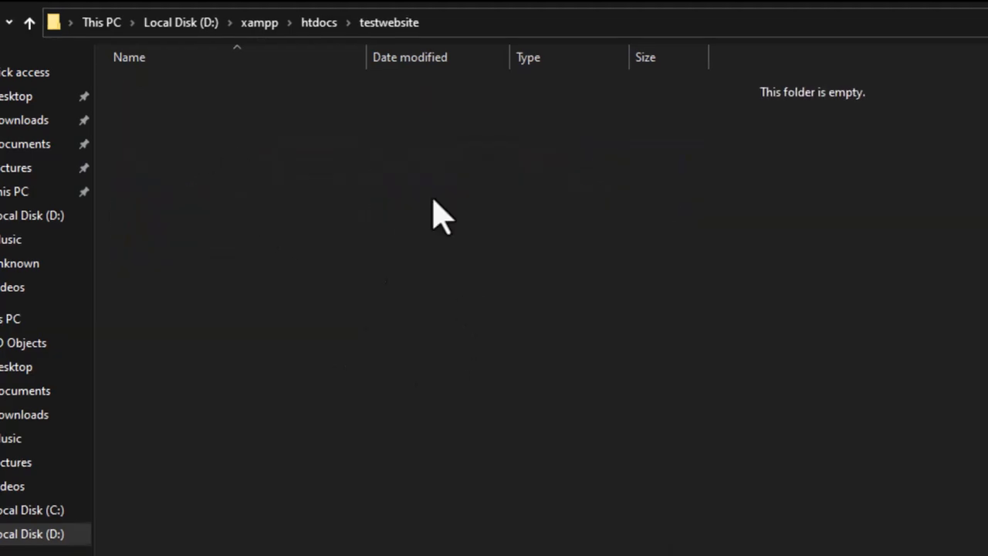
- Copy the wordpress-6.4.2 ZIP from the desktop WordPress folder
left_click(904, 7)
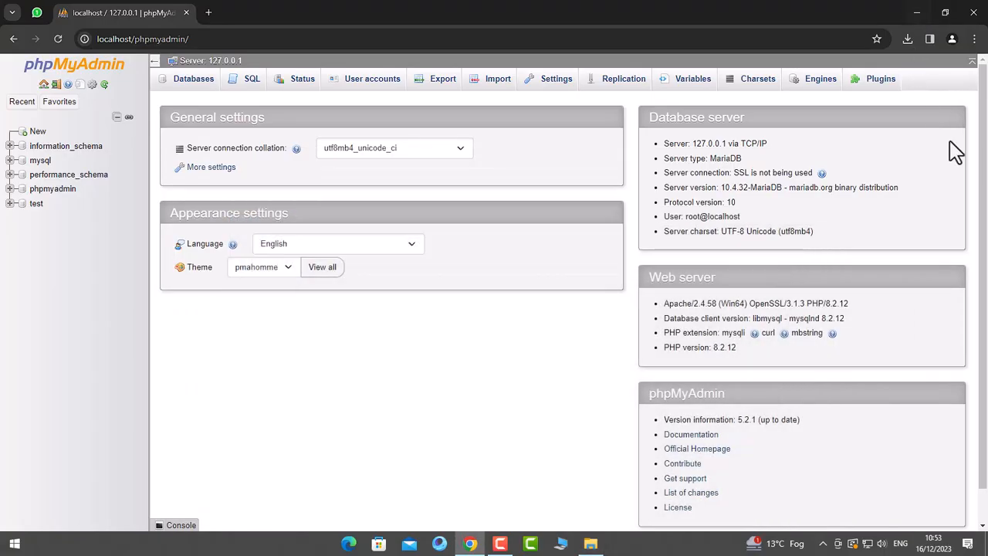
left_click(916, 13)
double_click(730, 148)
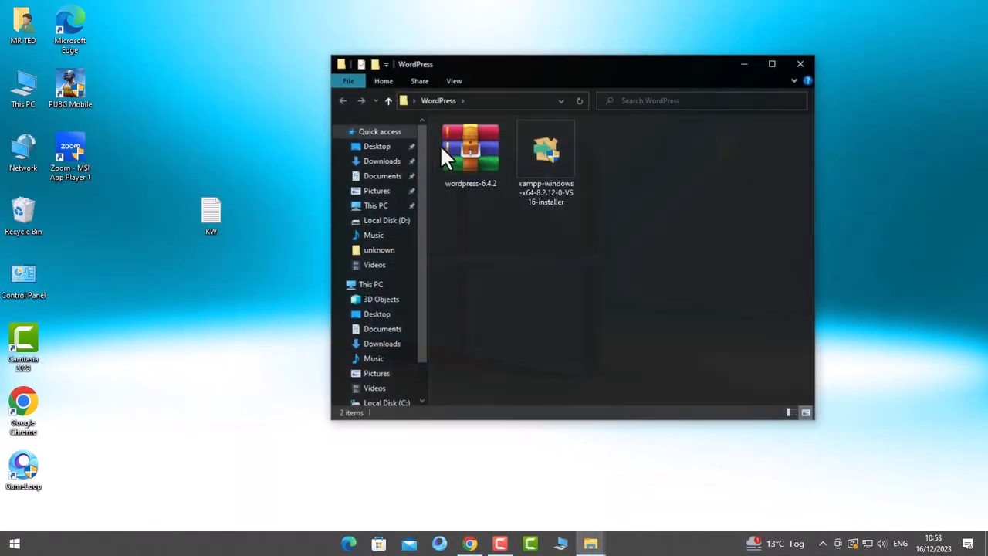
right_click(480, 162)
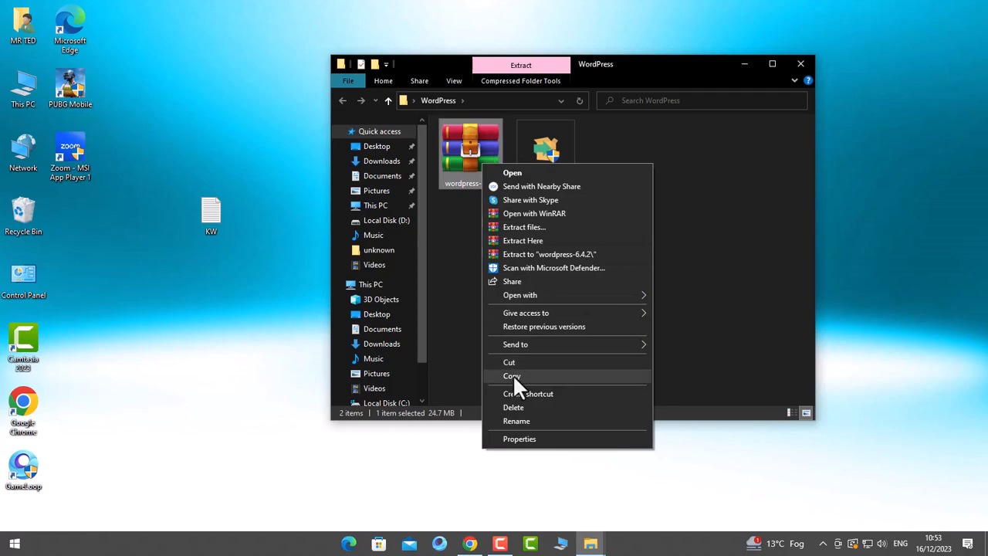
left_click(512, 375)
left_click(798, 64)
- Paste the wordpress-6.4.2 ZIP into the testwebsite folder and select it
left_click(592, 544)
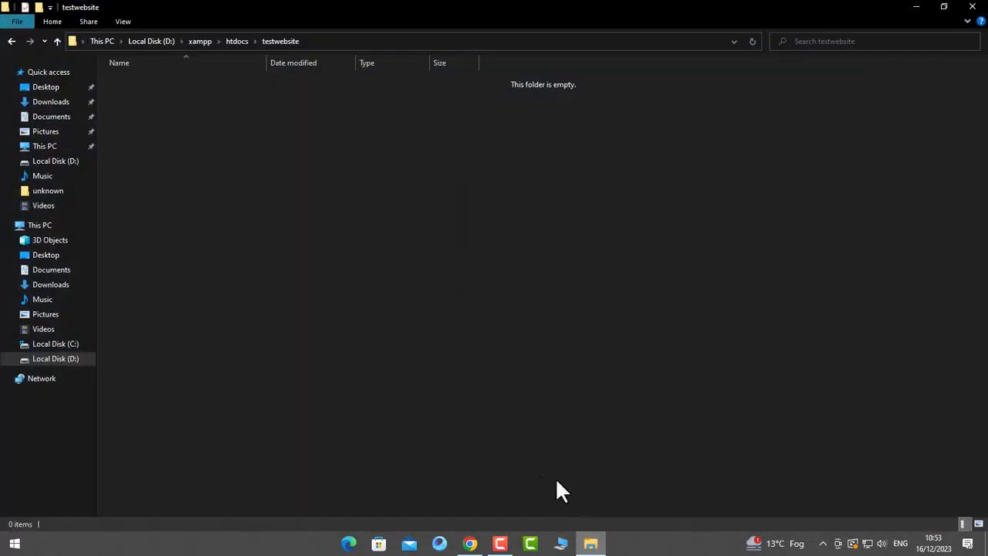
right_click(250, 131)
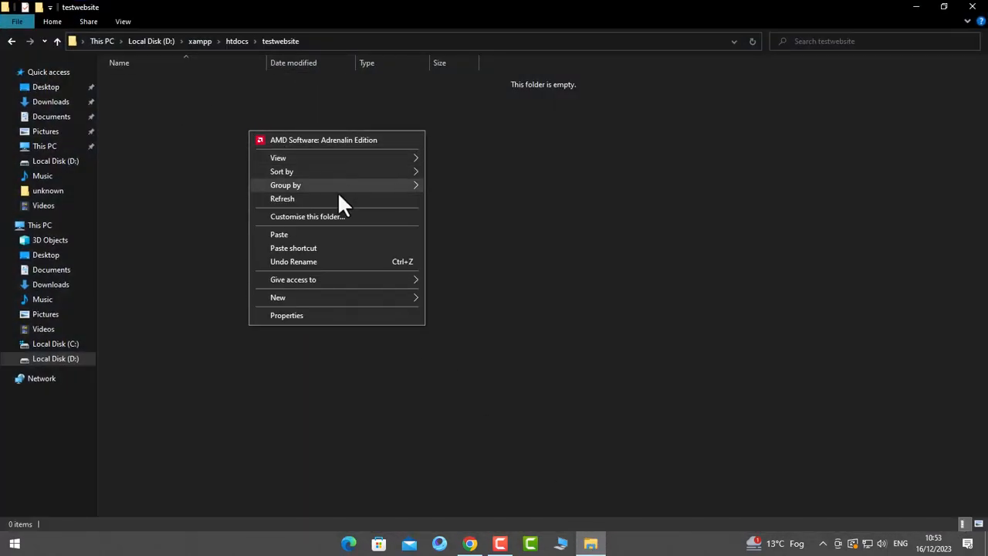
left_click(298, 234)
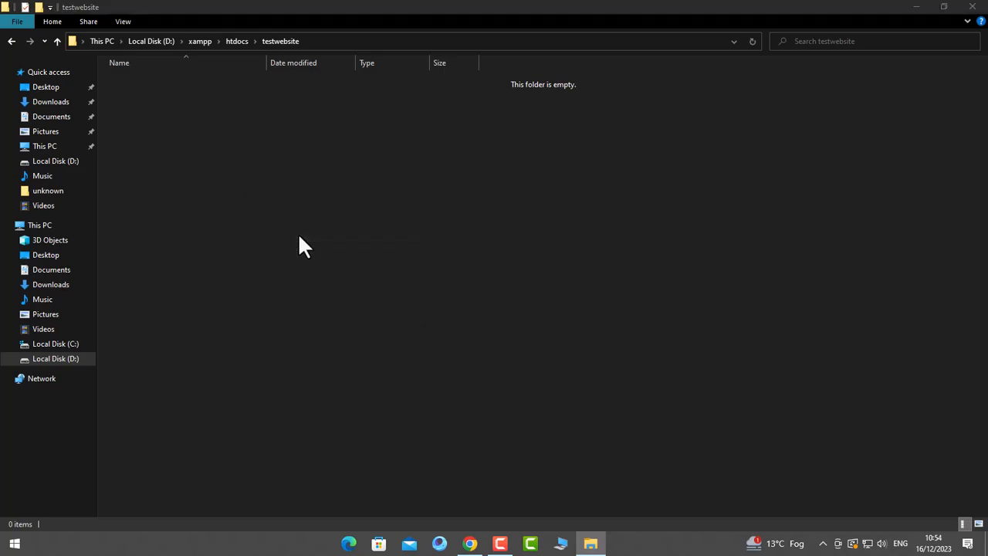
right_click(194, 98)
left_click(149, 95)
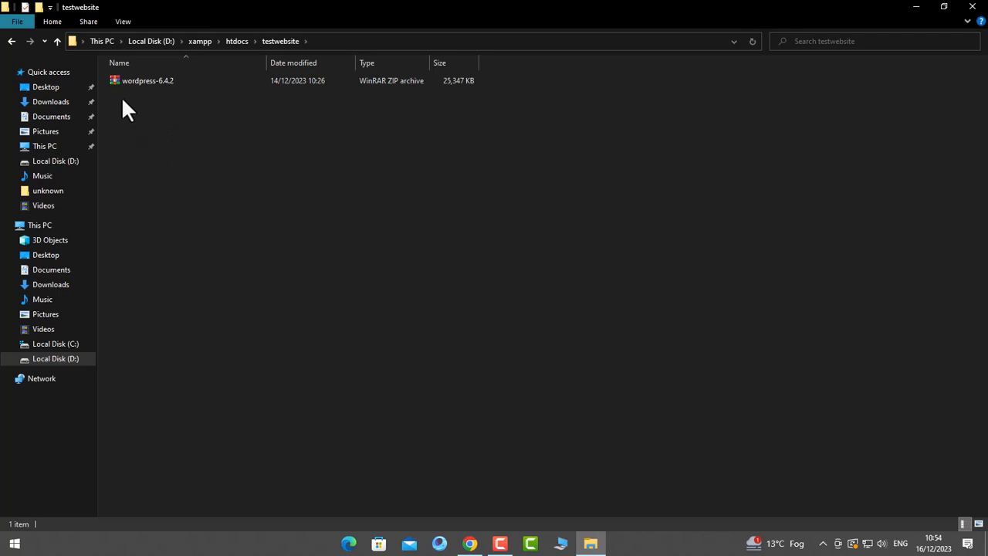
left_click(147, 84)
- Extract the wordpress-6.4.2 ZIP here with WinRAR, then delete the ZIP file
right_click(131, 81)
left_click(183, 161)
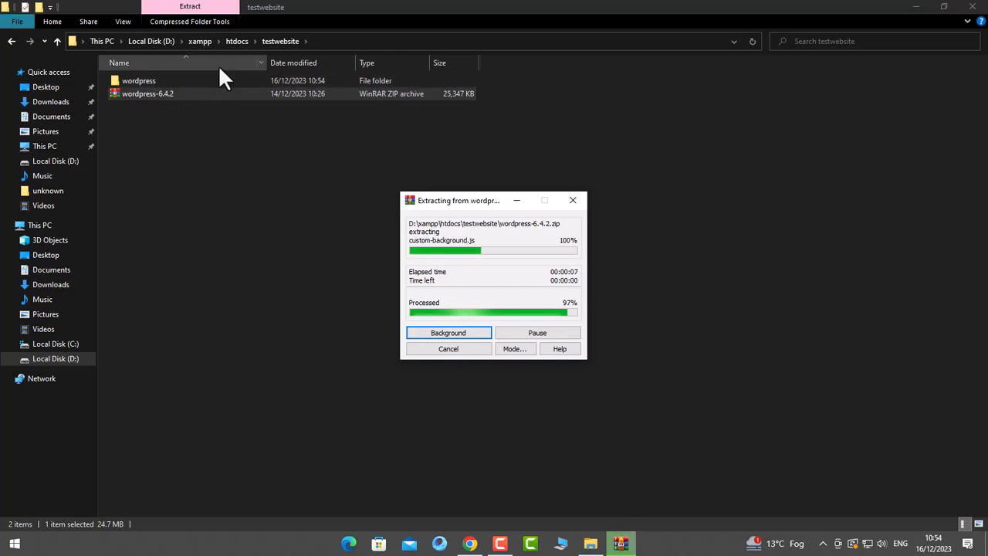
right_click(162, 93)
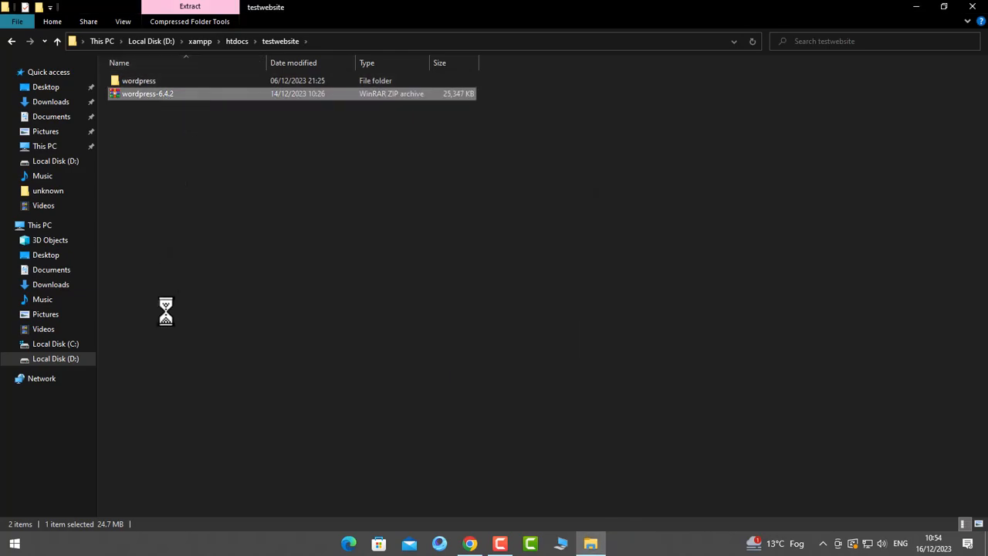
left_click(196, 320)
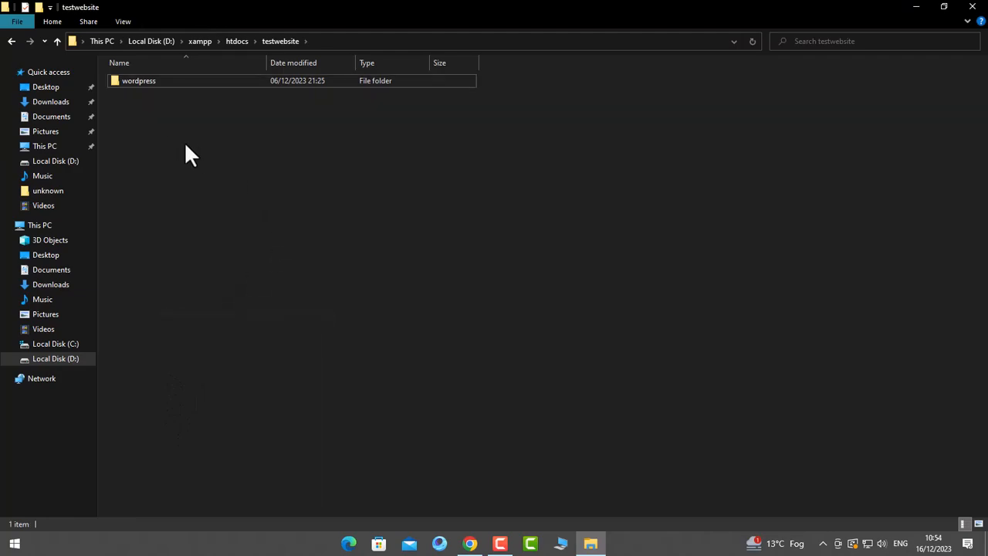
- Cut all 19 WordPress files and folders from the extracted wordpress folder
double_click(145, 80)
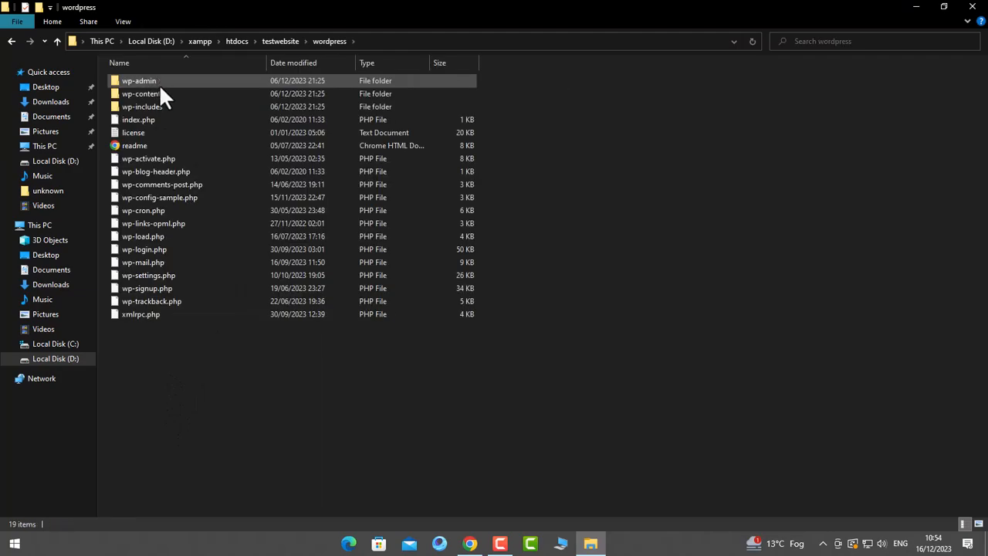
left_click_drag(193, 384, 141, 81)
left_click_drag(247, 352, 143, 80)
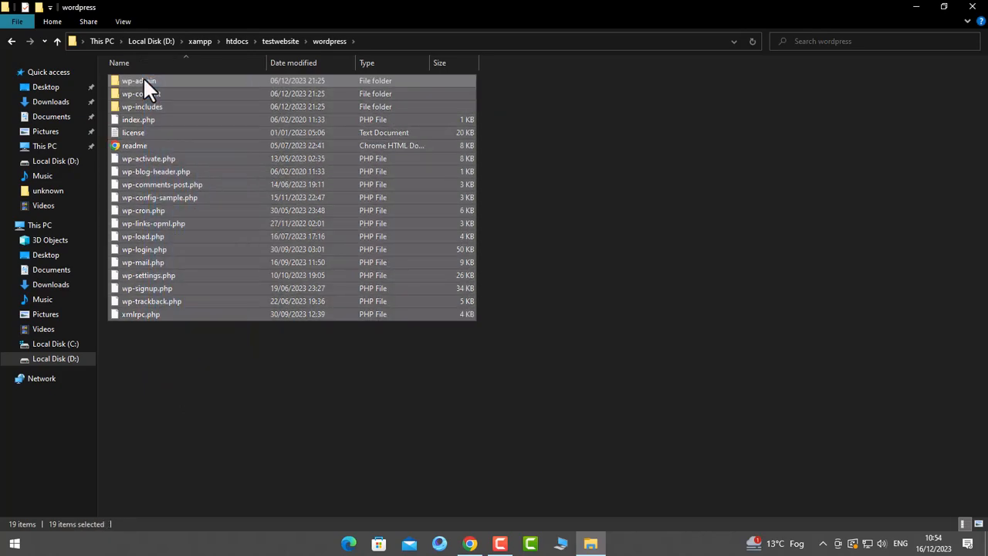
right_click(143, 80)
left_click(174, 203)
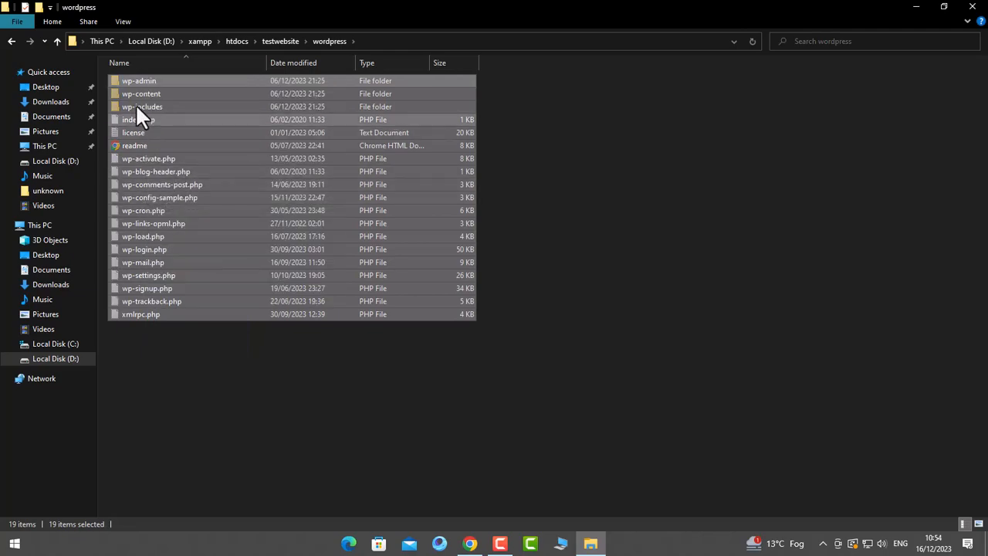
- Paste the WordPress files directly into D:\xampp\htdocs\testwebsite
left_click(58, 40)
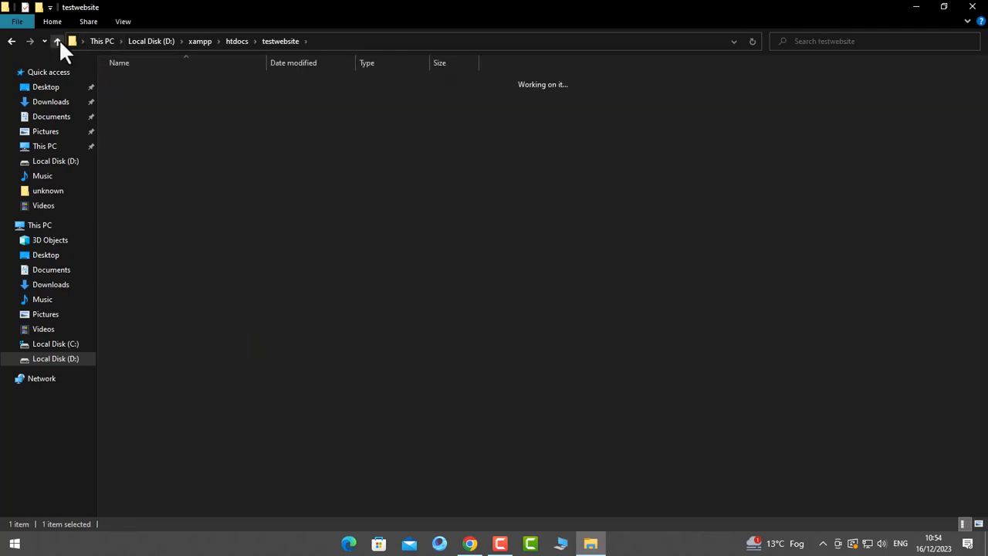
left_click(58, 41)
double_click(152, 144)
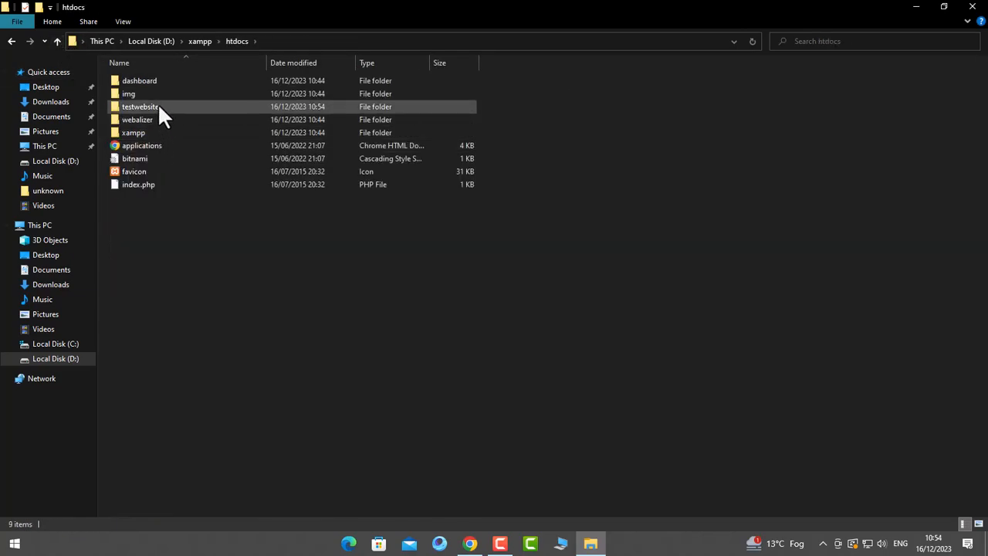
double_click(158, 103)
right_click(206, 151)
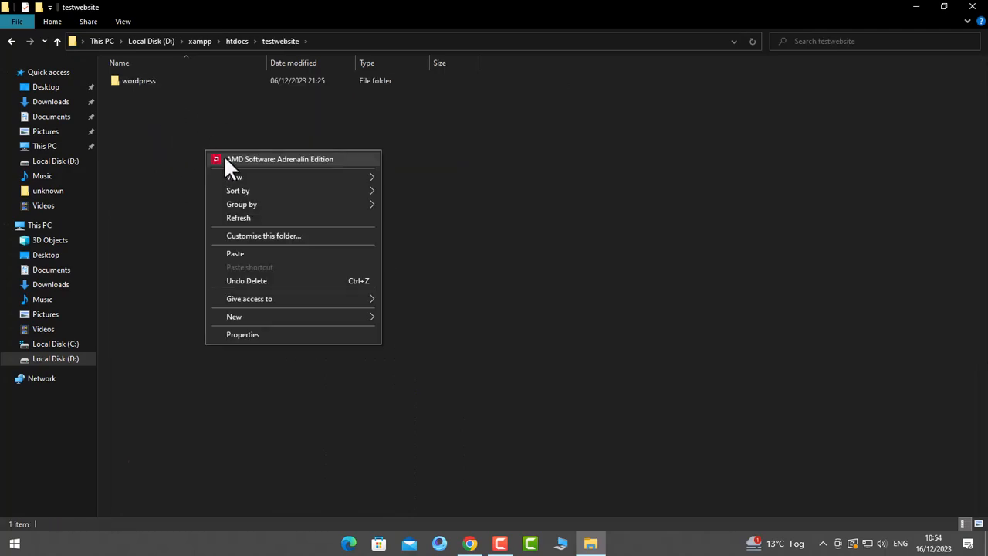
left_click(249, 253)
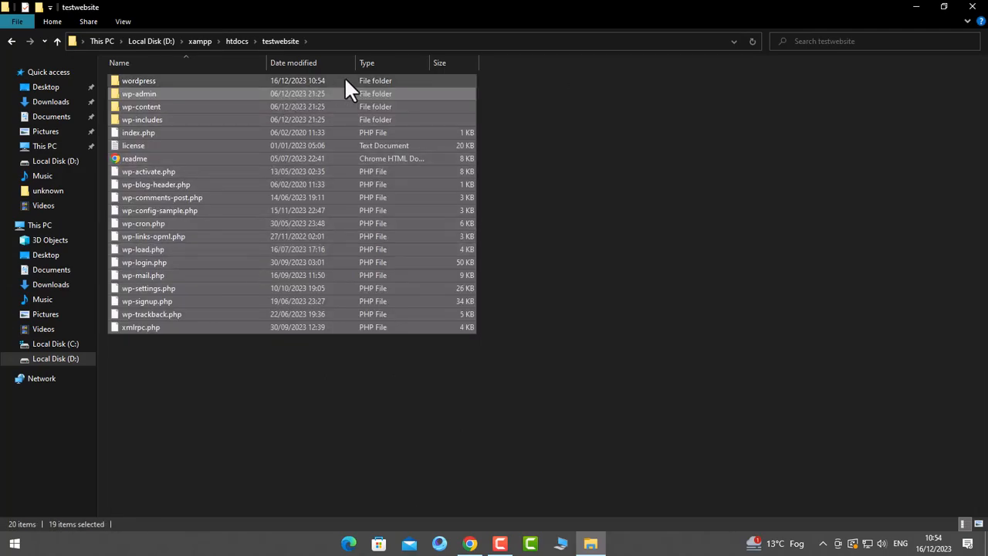
- Delete the now-empty wordpress subfolder from testwebsite
left_click(345, 77)
right_click(345, 77)
left_click(387, 337)
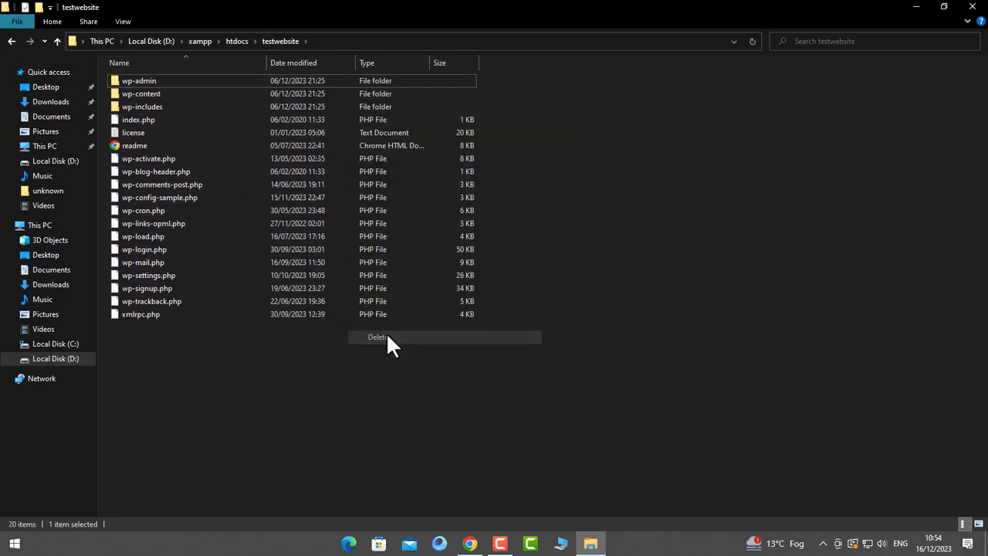
left_click_drag(378, 380, 158, 80)
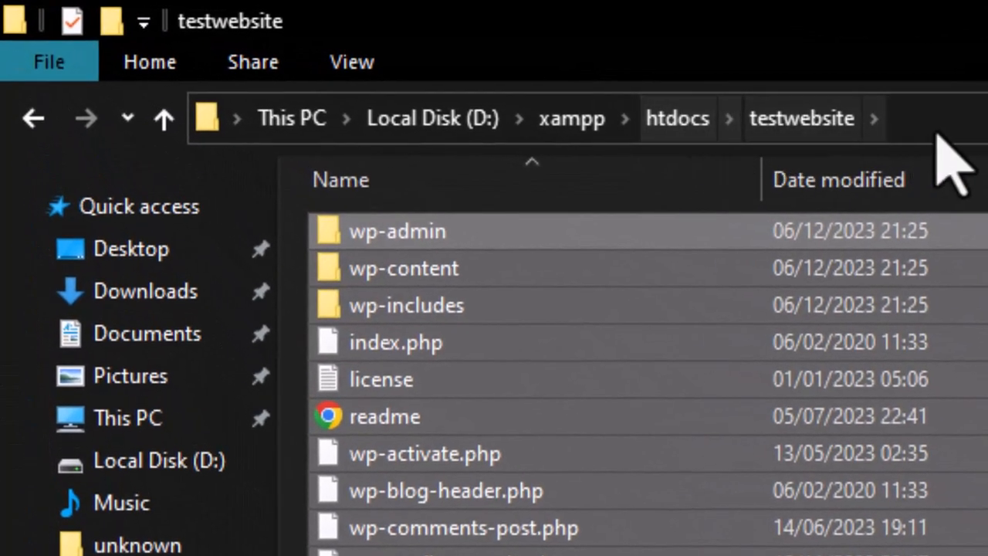
left_click(869, 122)
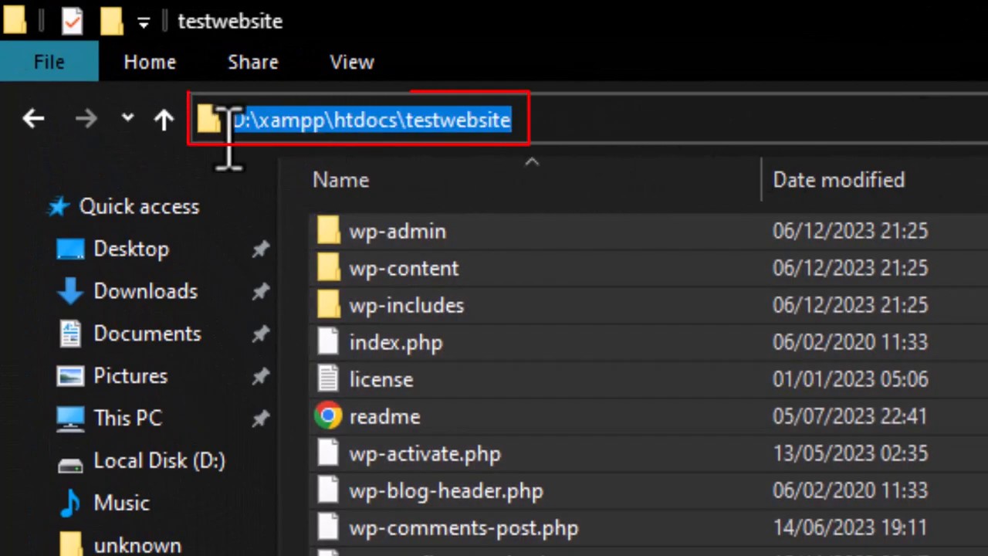
left_click(300, 122)
mouse_move(327, 125)
left_mouse_down()
mouse_move(252, 126)
mouse_move(548, 124)
left_mouse_up()
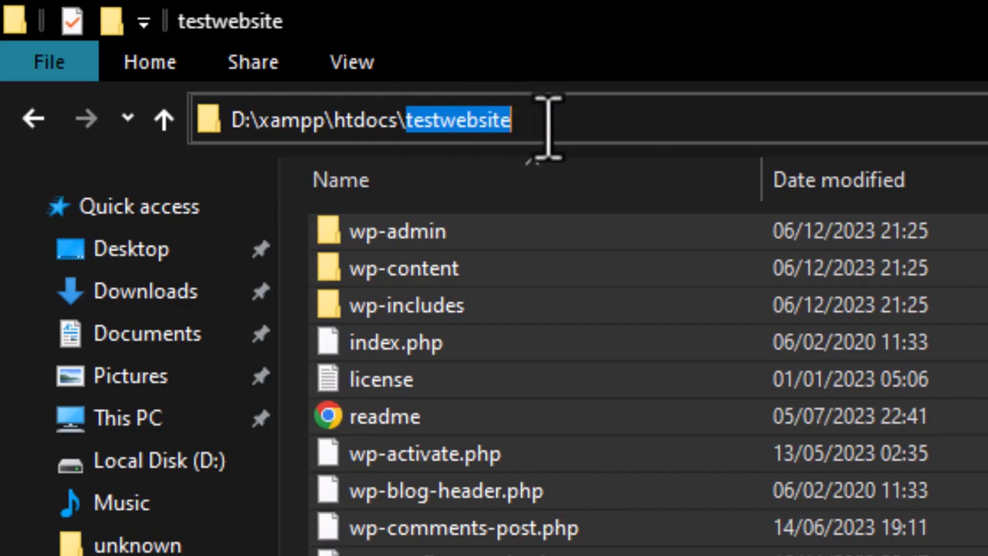
left_click(548, 123)
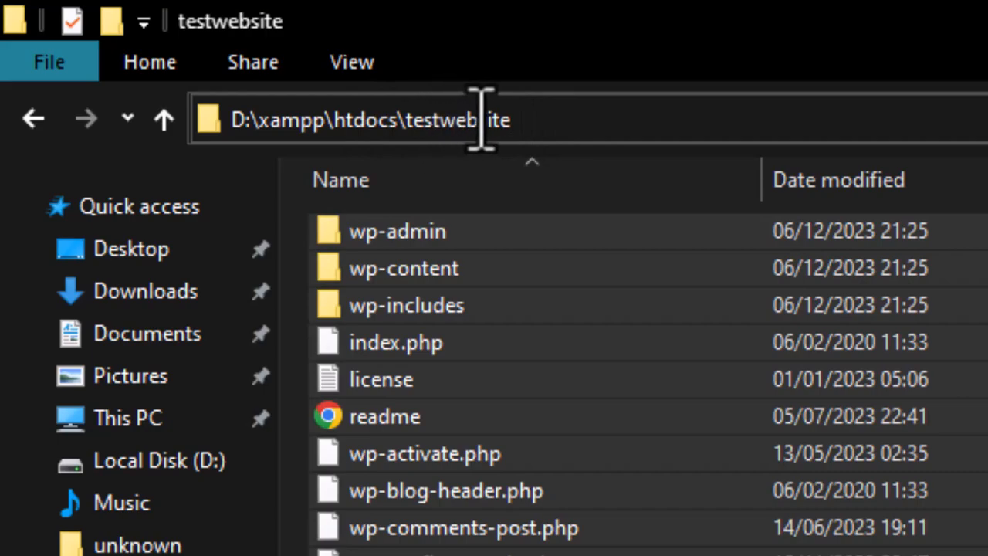
key("Escape")
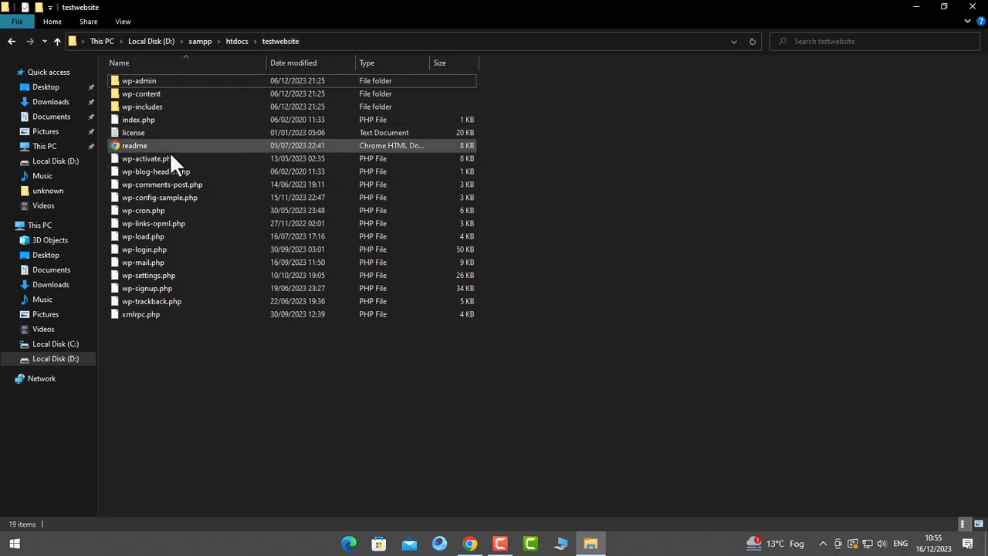
left_click(336, 40)
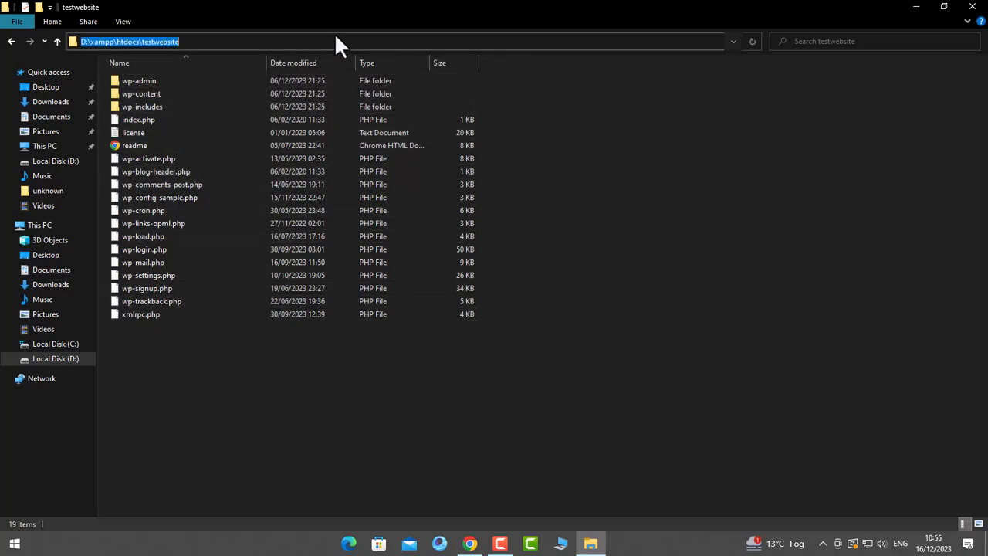
left_click(197, 41)
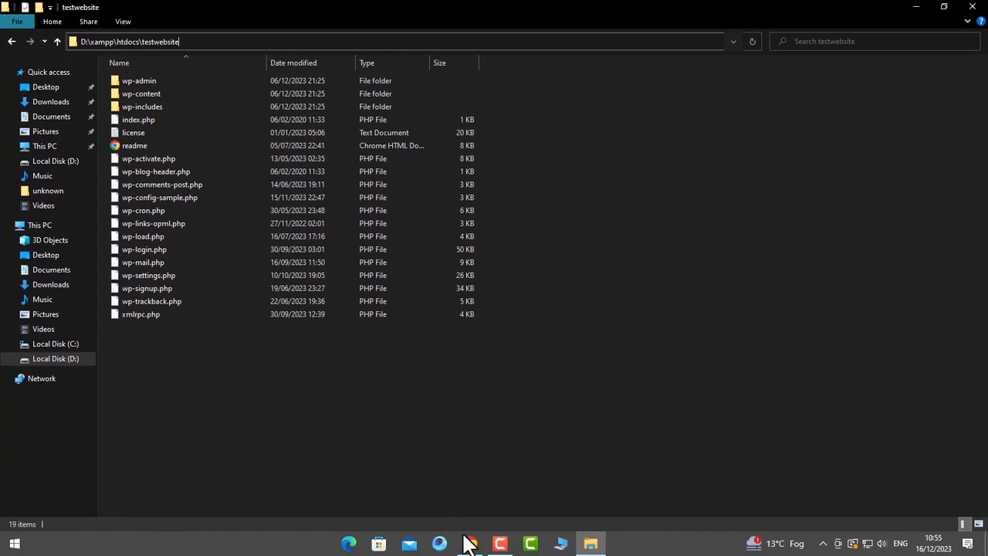
- Load localhost/testwebsite in a new Chrome tab
left_click(470, 543)
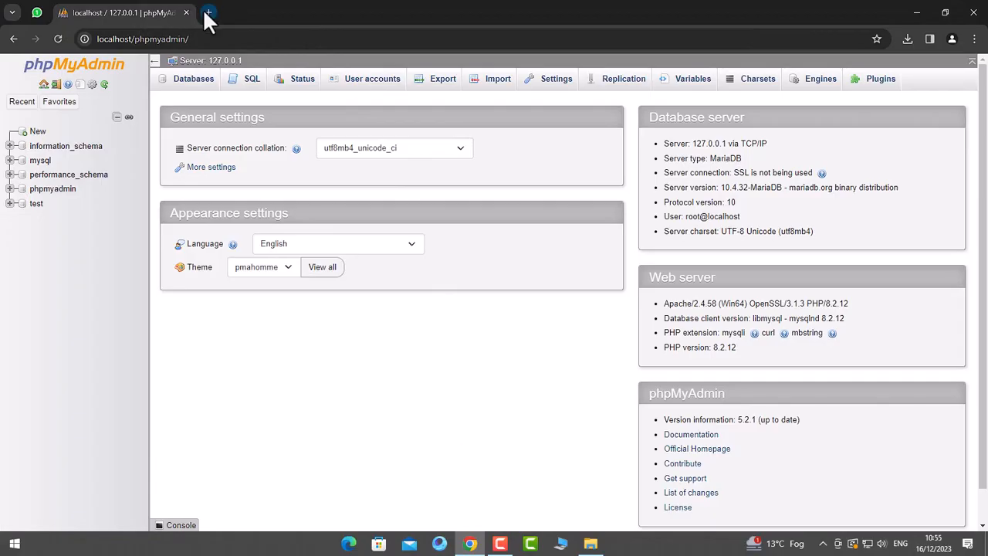
left_click(208, 13)
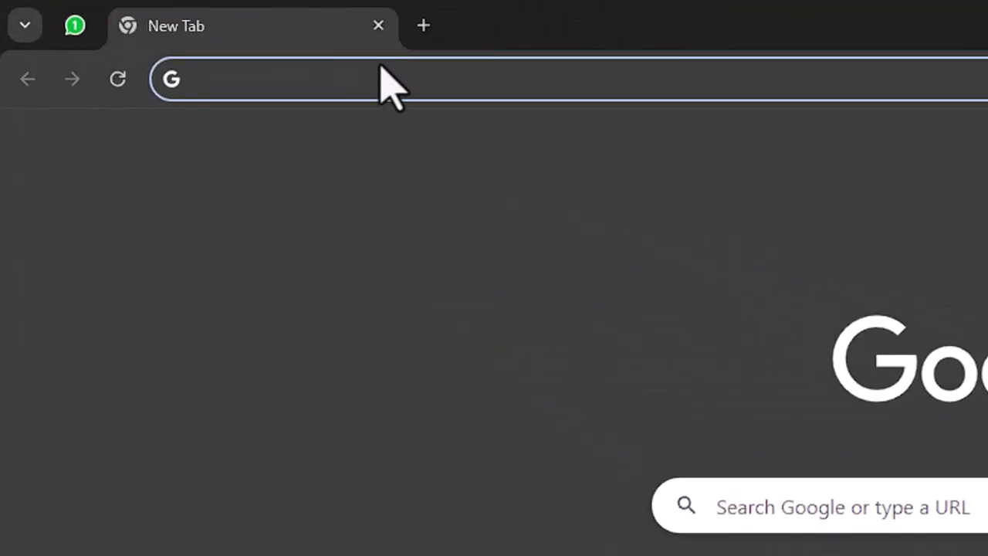
type("localhost")
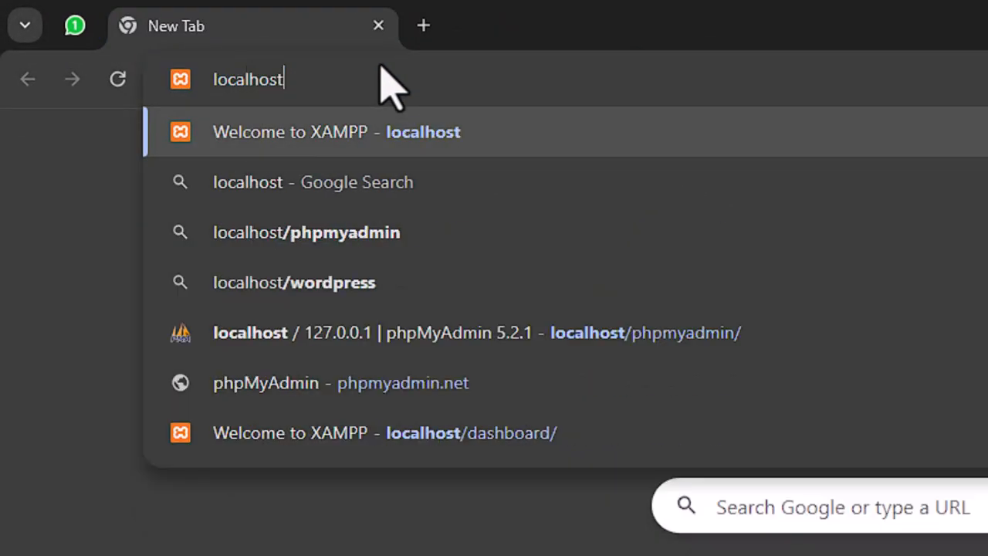
type("/testewr")
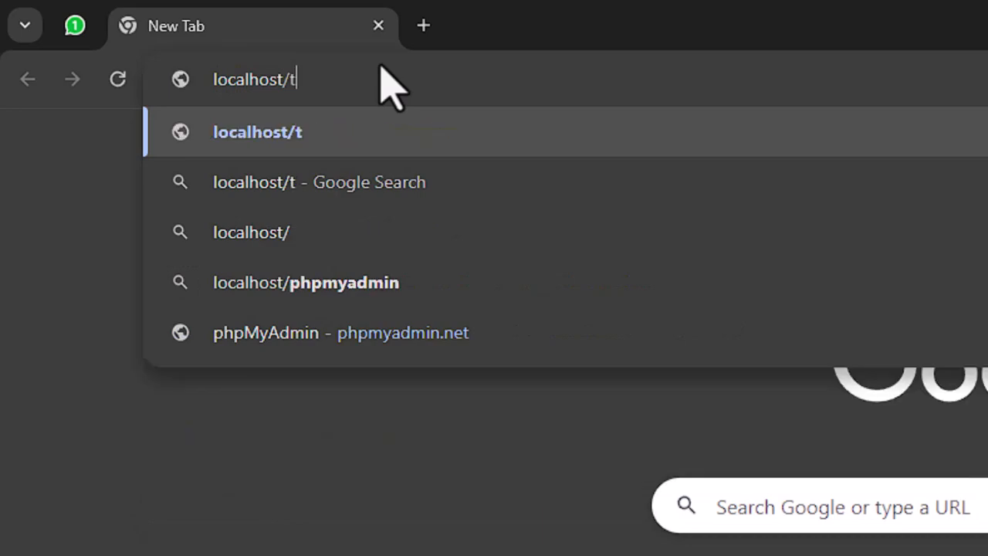
key("BackSpace")
key("BackSpace")
key("BackSpace")
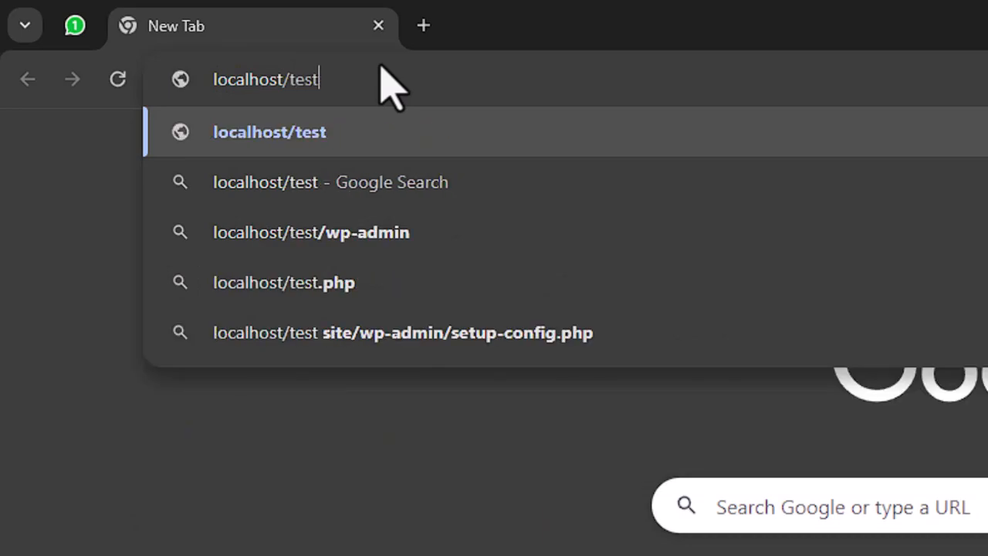
type("website")
key("Return")
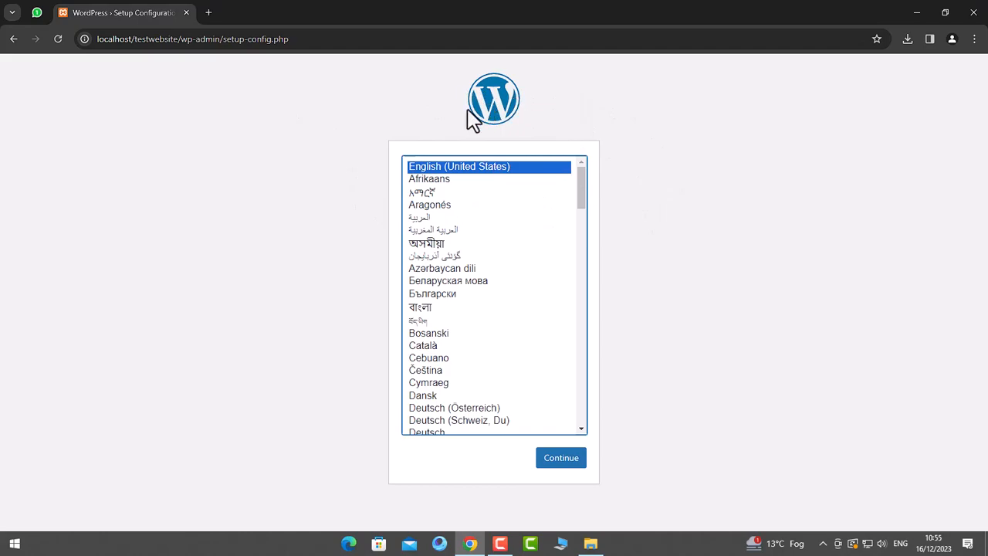
- Continue setup in English (United States) and review the required database details
left_click(566, 458)
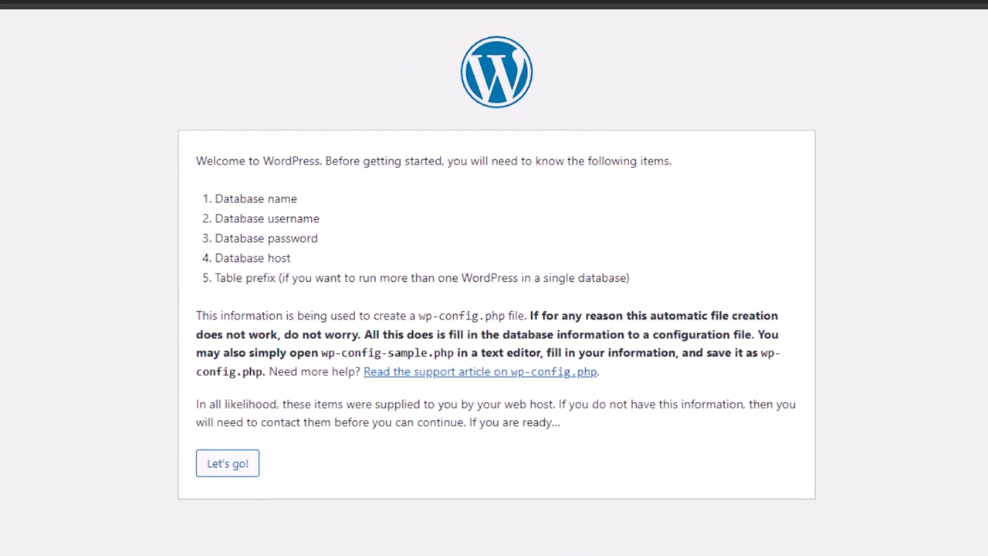
left_click_drag(195, 160, 666, 186)
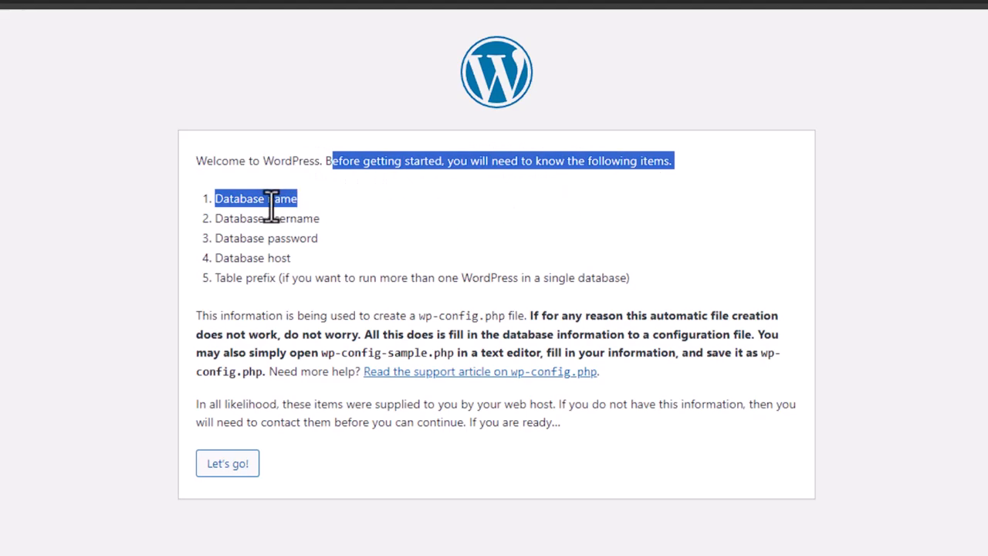
left_click_drag(215, 198, 315, 207)
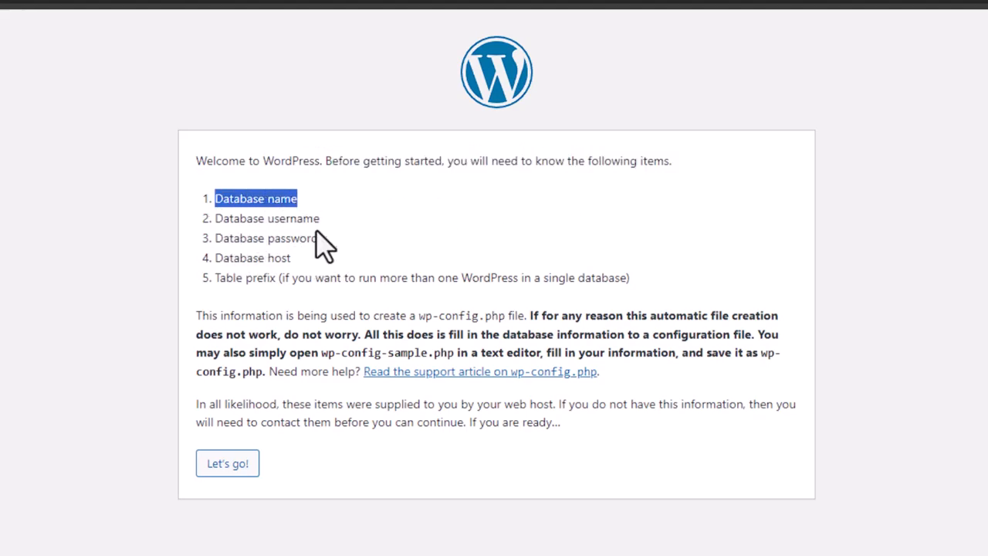
left_click(266, 264)
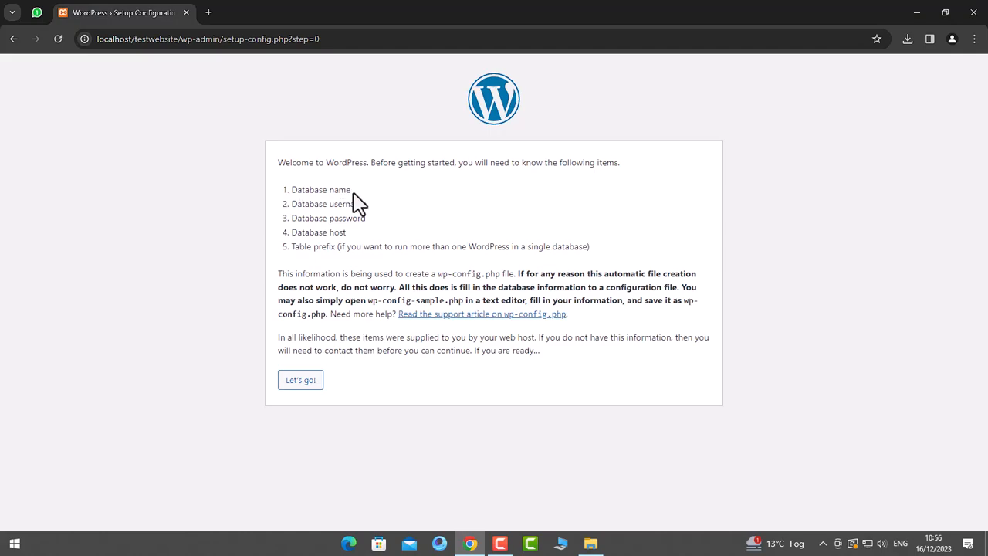
left_click(208, 14)
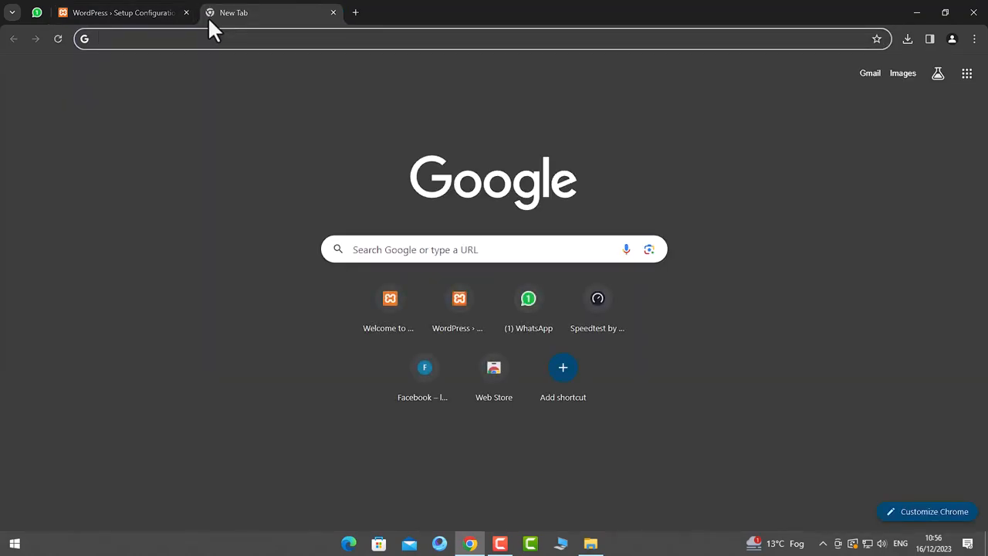
- Open phpMyAdmin from localhost and create a new database named testdb
type("local")
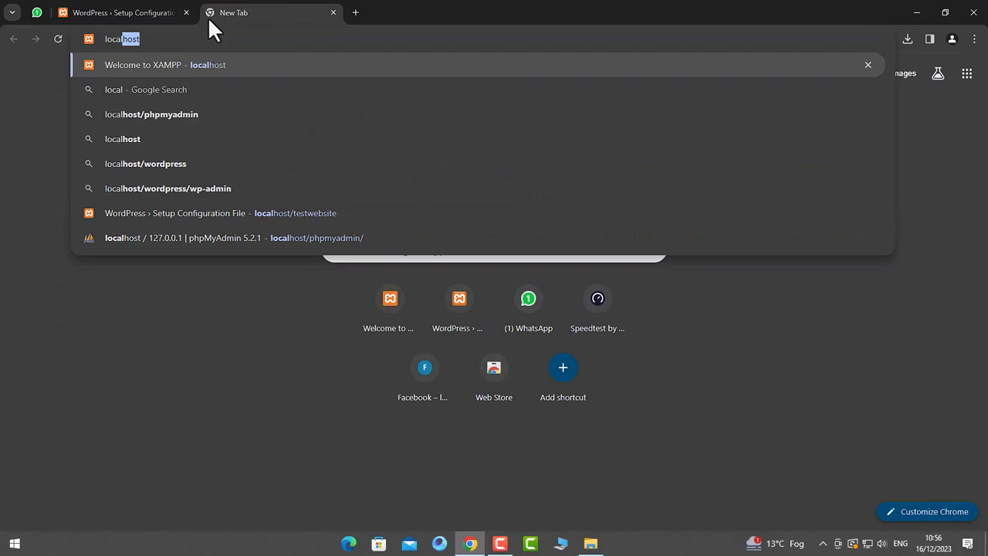
key("Return")
left_click(461, 81)
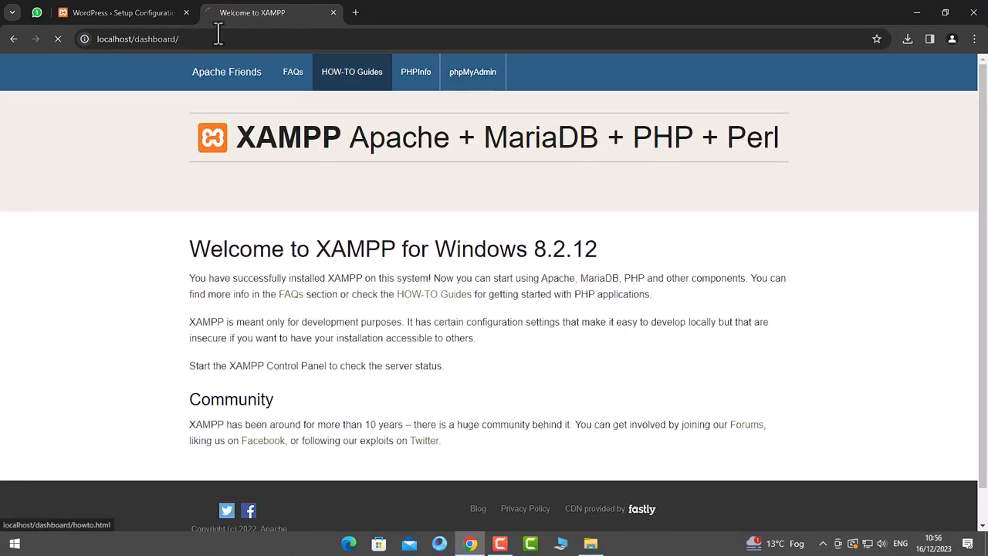
left_click_drag(134, 39, 218, 35)
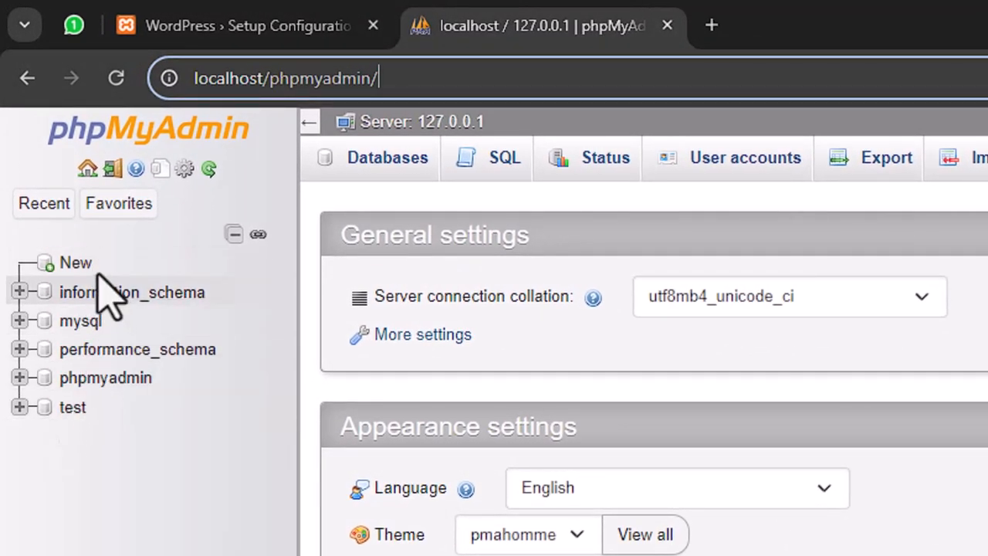
left_click(77, 263)
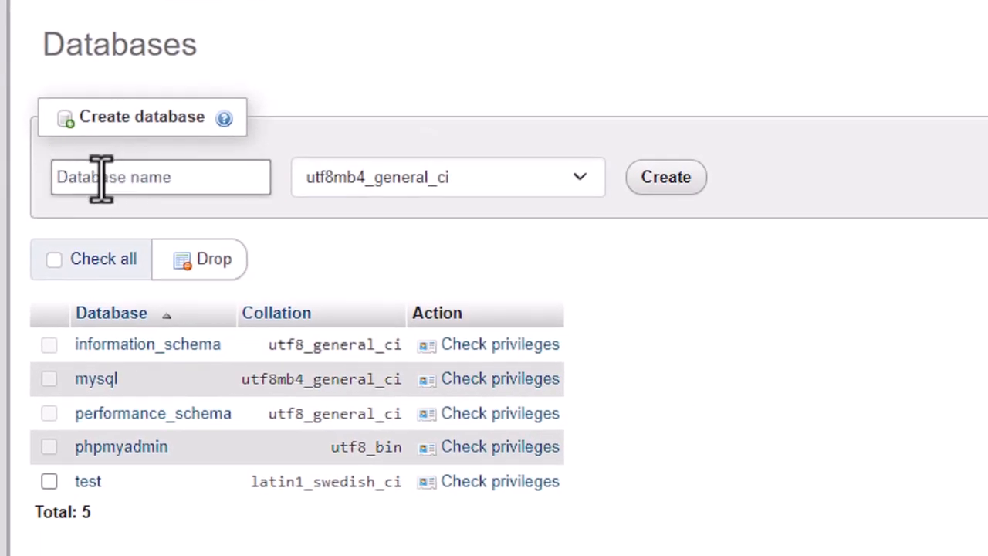
left_click(101, 177)
type("testdb")
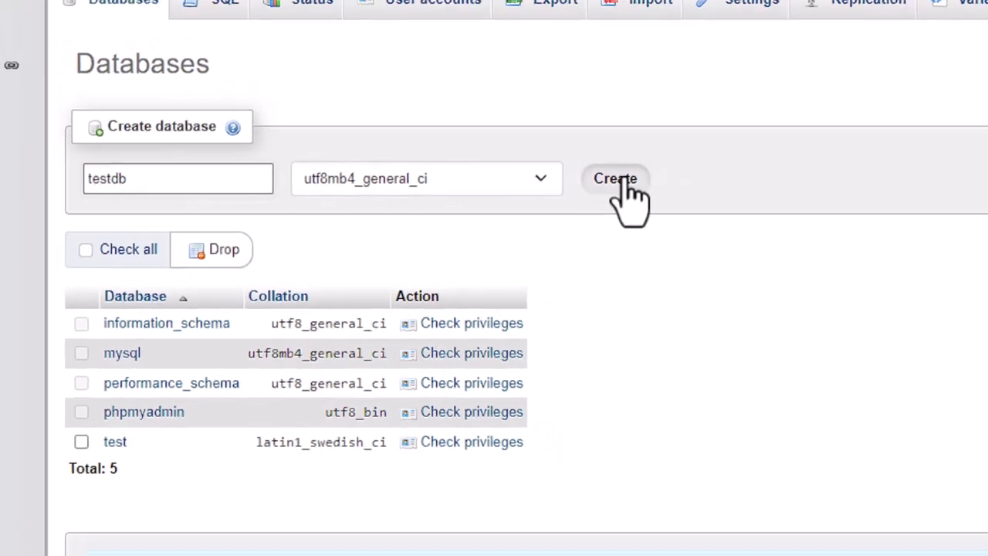
left_click(666, 177)
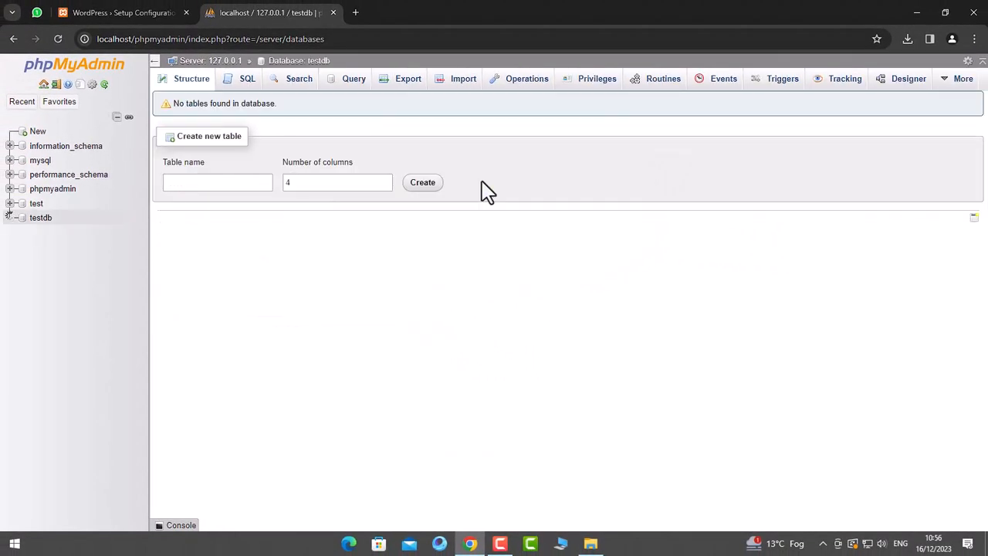
- Check the empty testdb database, then view server details showing user root@localhost
left_click(43, 219)
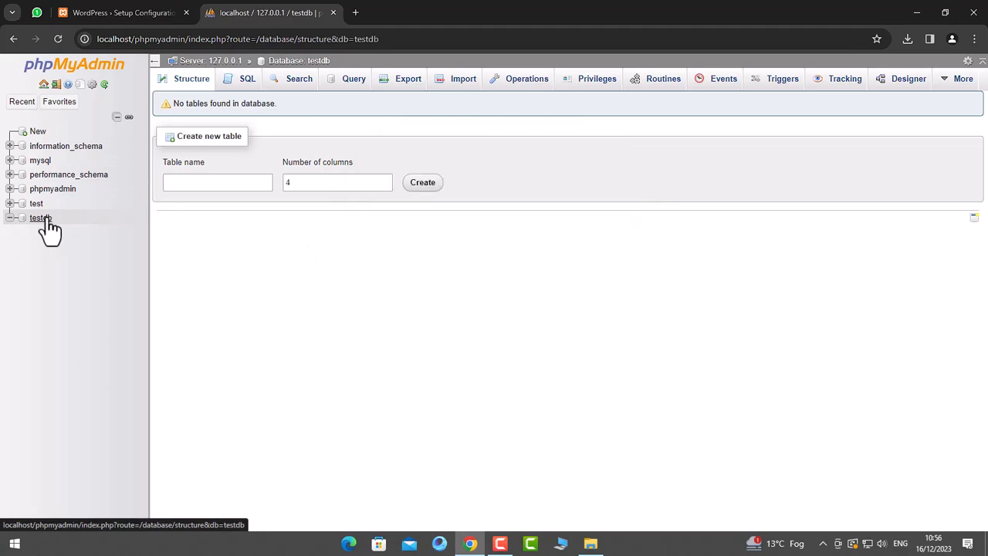
left_click(100, 11)
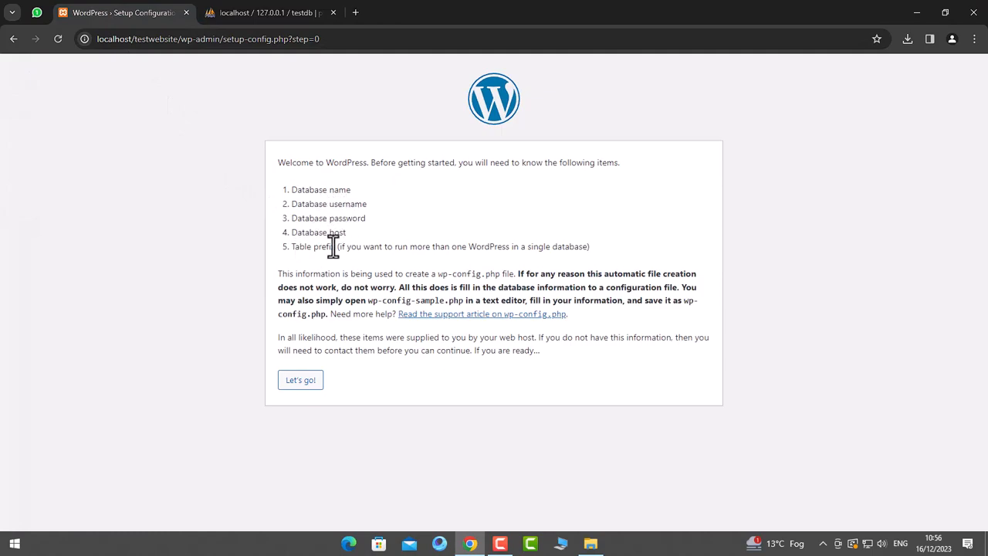
left_click(263, 13)
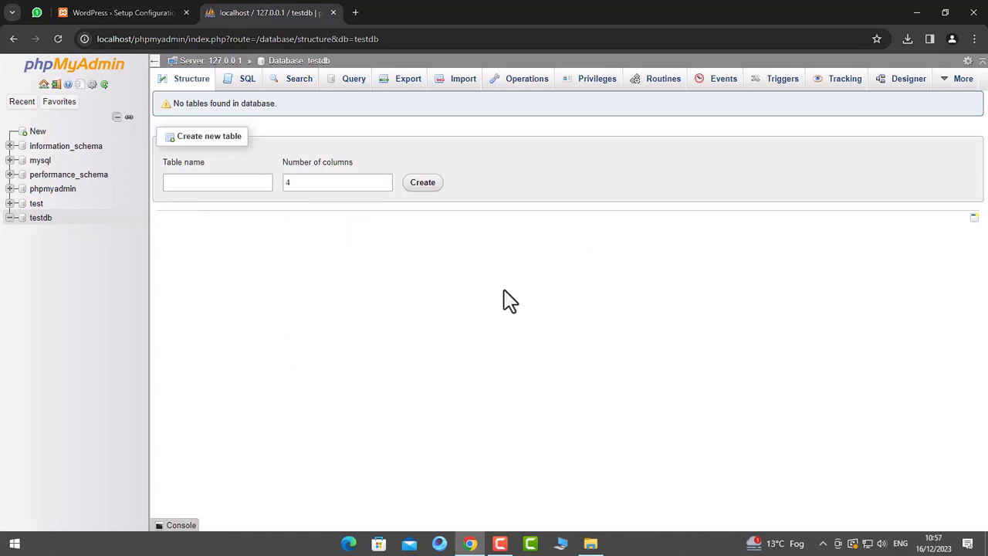
left_click(46, 147)
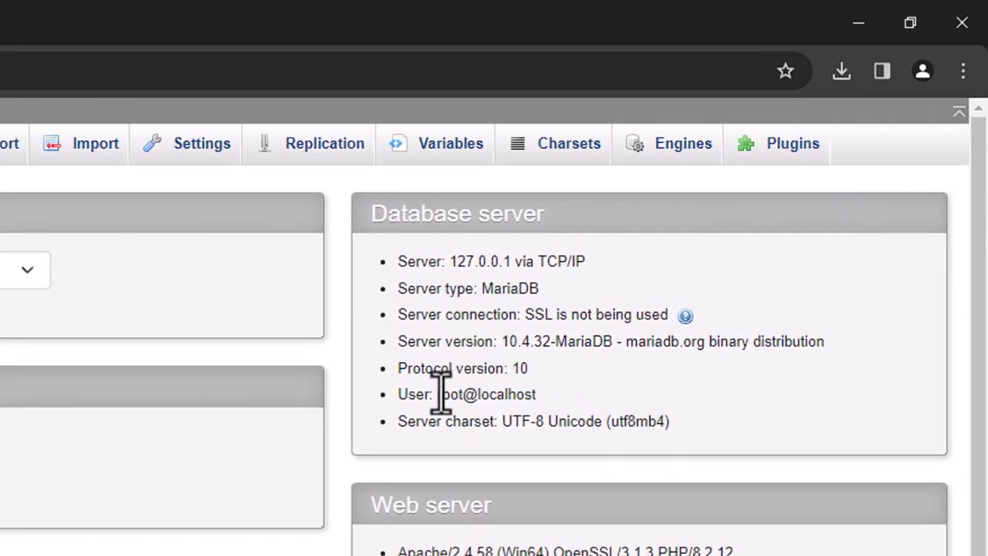
left_click_drag(437, 394, 533, 394)
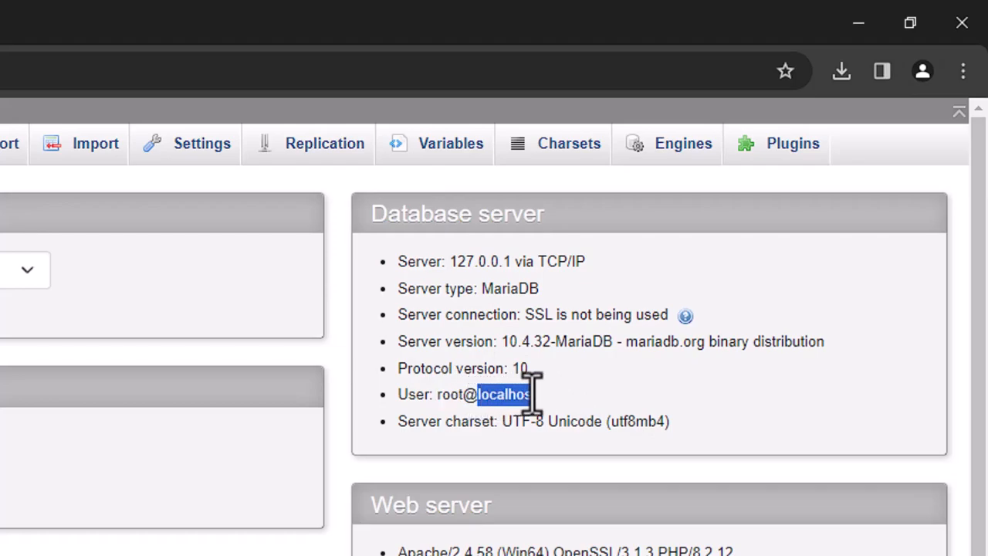
left_click(517, 375)
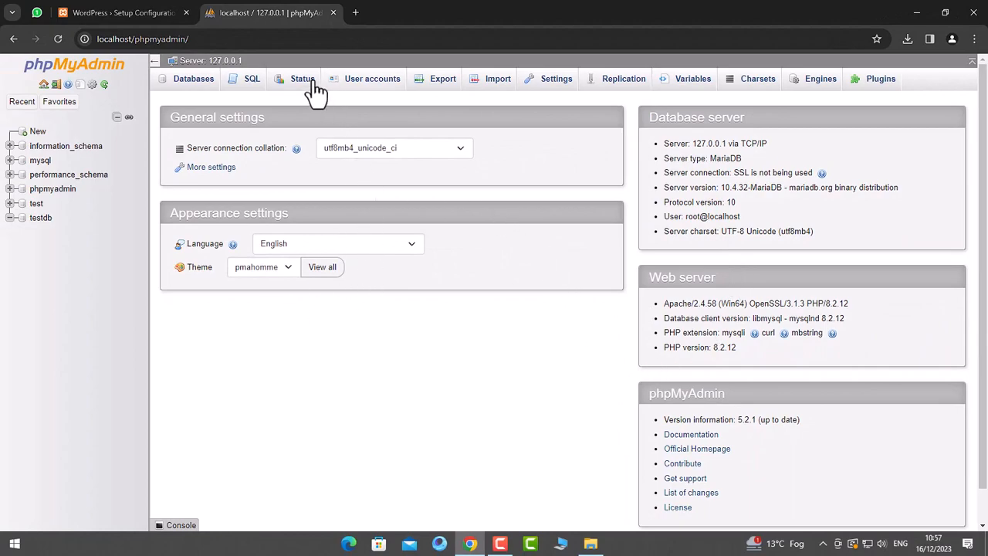
- Start the WordPress connection form and enter testdb as database name and root as username
left_click(112, 11)
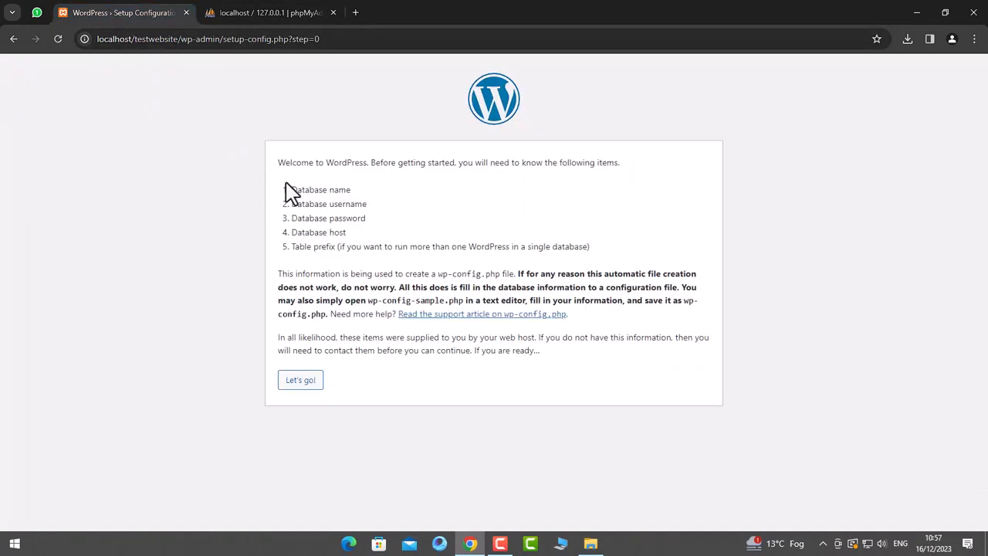
left_click(261, 17)
left_click(104, 14)
left_click(309, 383)
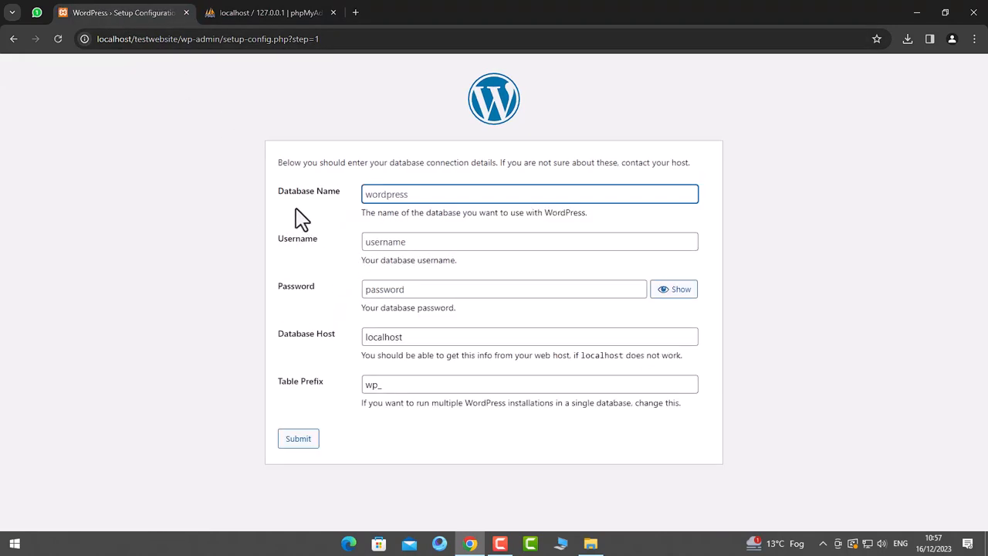
left_click(265, 11)
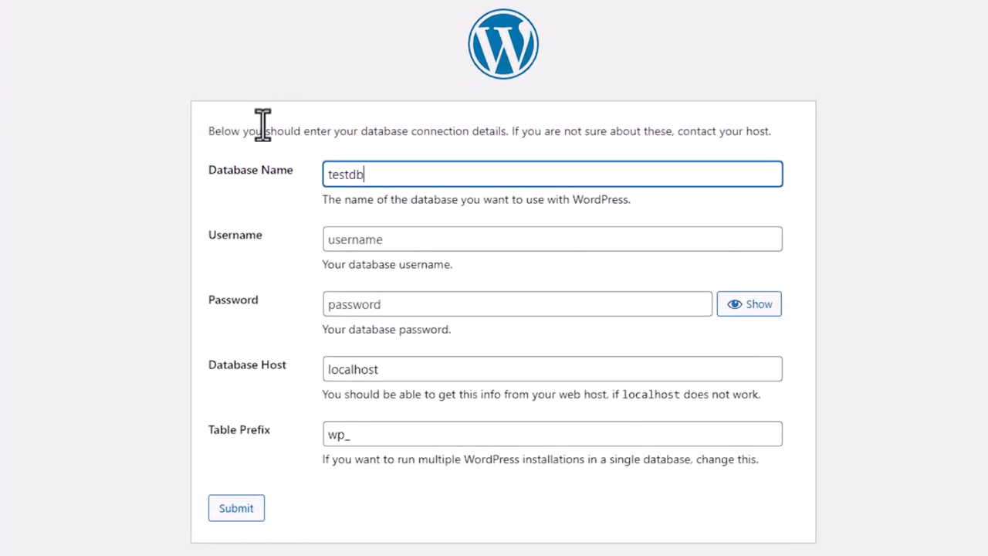
key("ctrl+a")
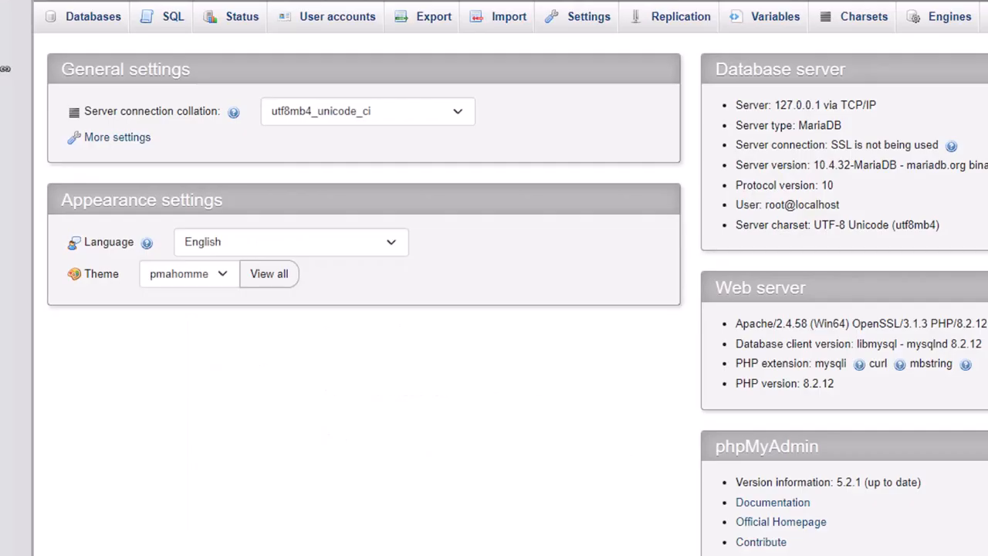
mouse_move(780, 206)
left_mouse_down()
mouse_move(766, 205)
mouse_move(779, 202)
left_mouse_up()
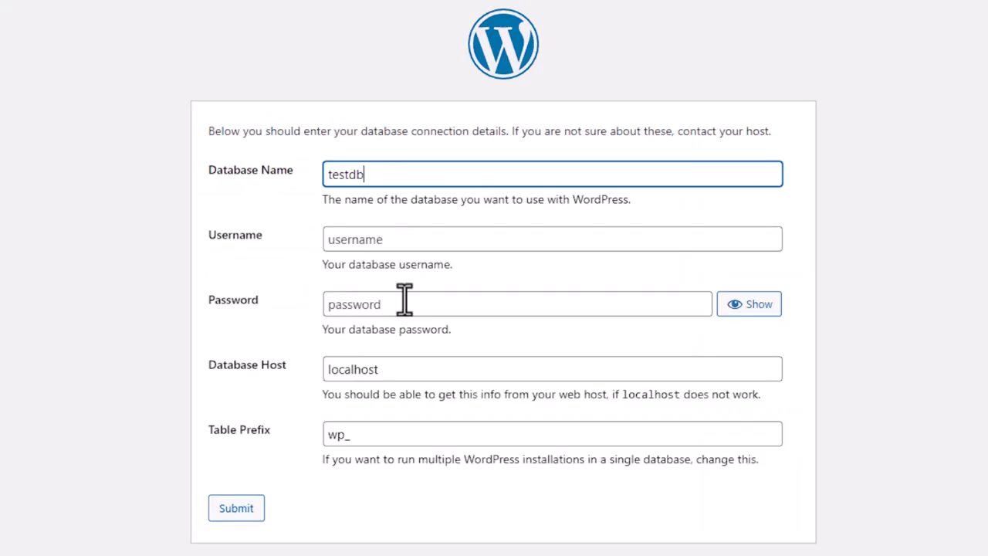
left_click(407, 244)
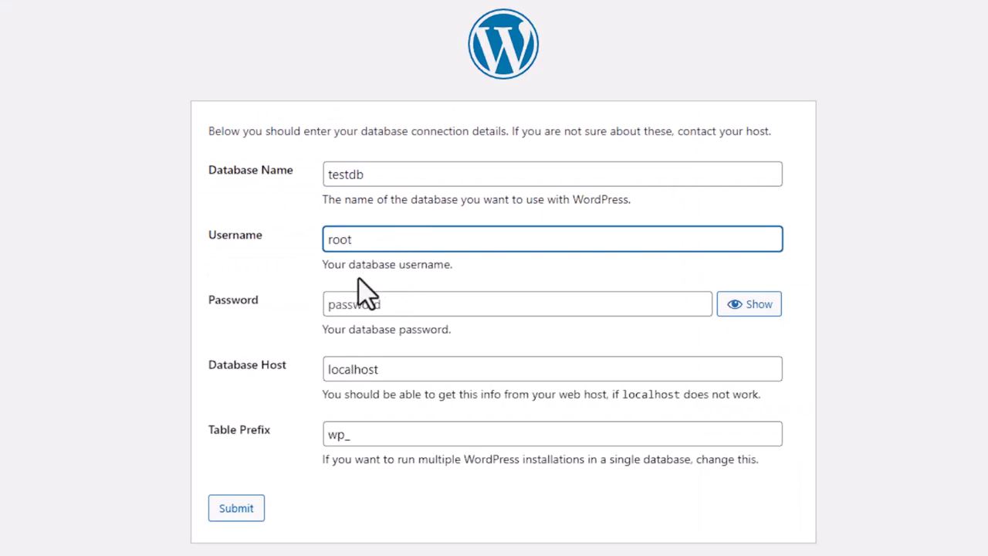
left_click(346, 307)
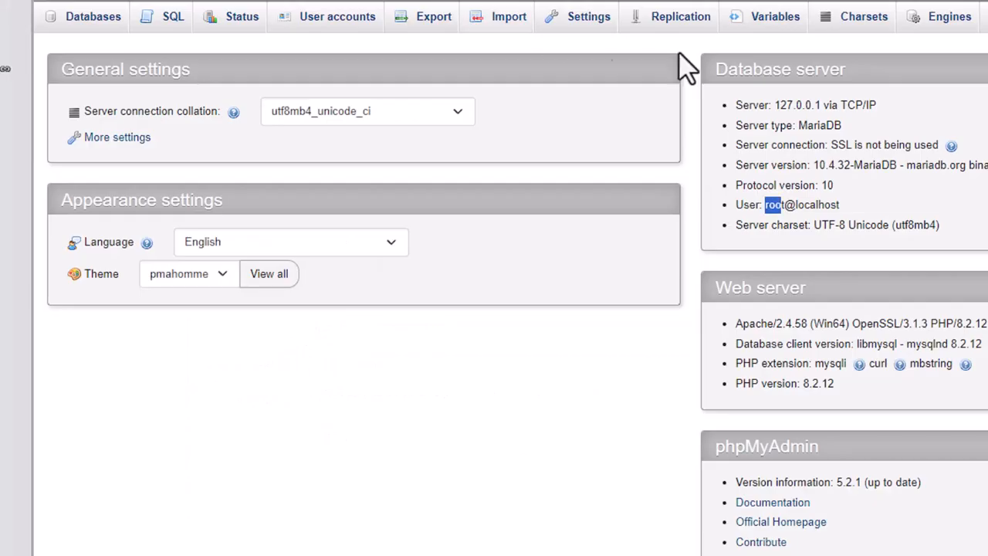
- Leave the password empty and keep host localhost and table prefix wp_
left_click_drag(796, 204, 840, 205)
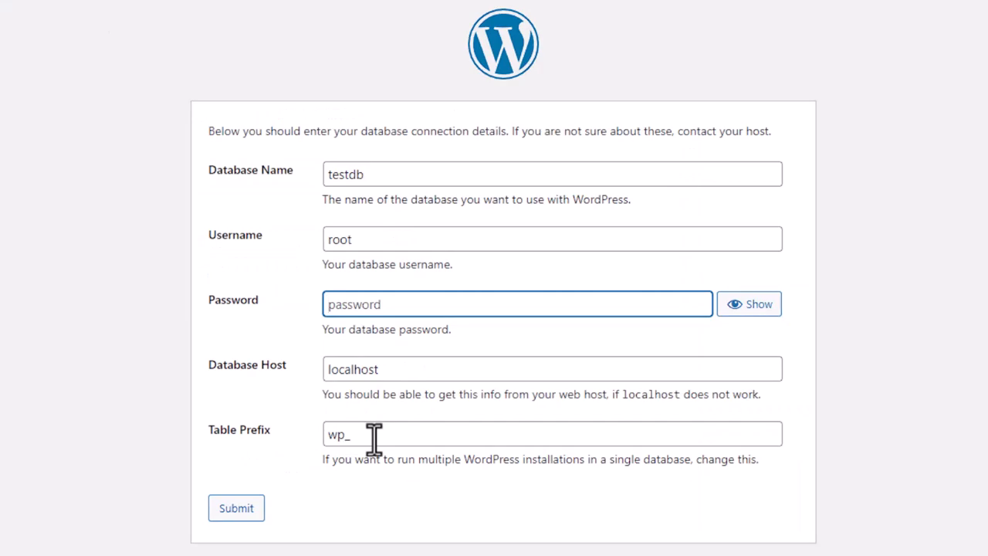
left_click_drag(374, 439, 330, 440)
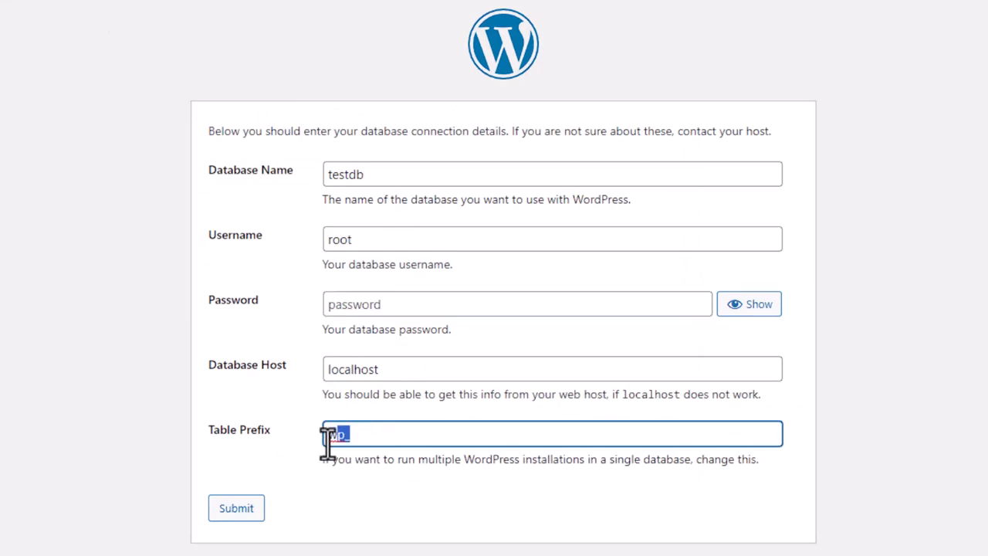
left_click(293, 458)
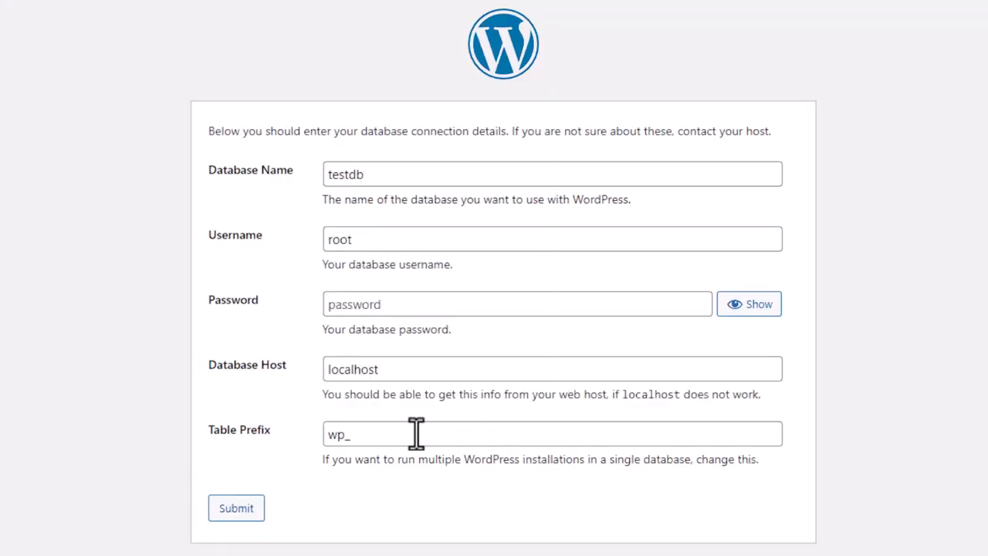
left_click_drag(348, 436, 331, 436)
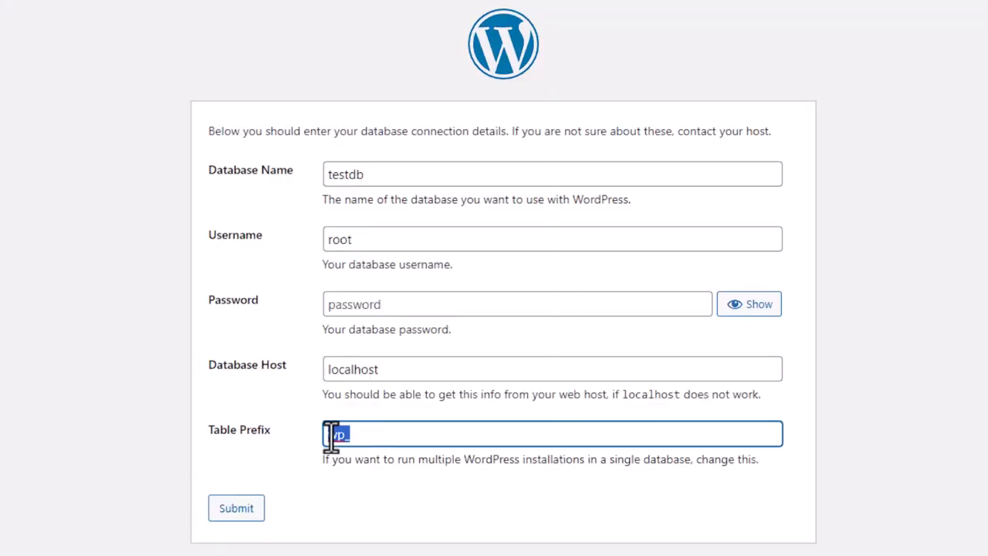
left_click(324, 457)
left_click_drag(328, 436, 347, 434)
left_click(313, 456)
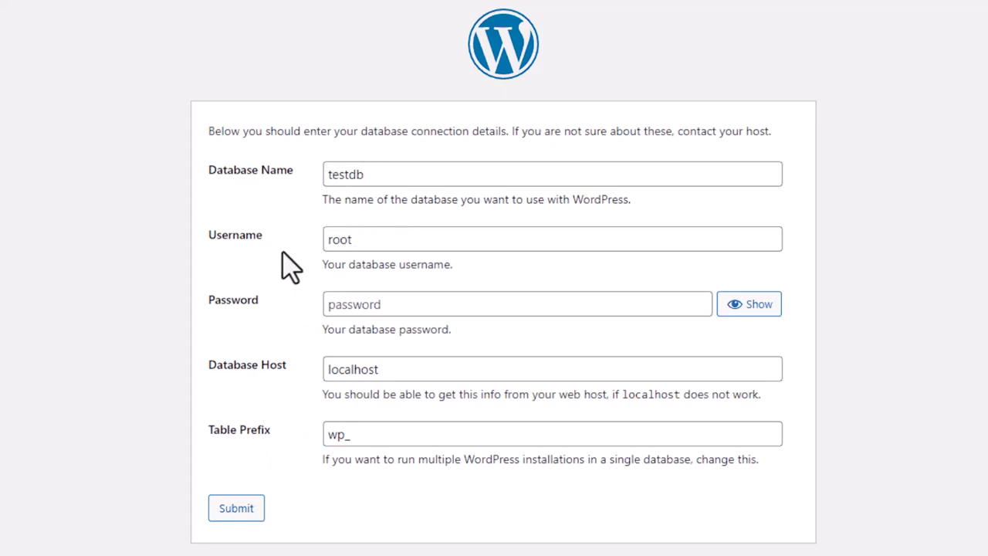
left_click(390, 302)
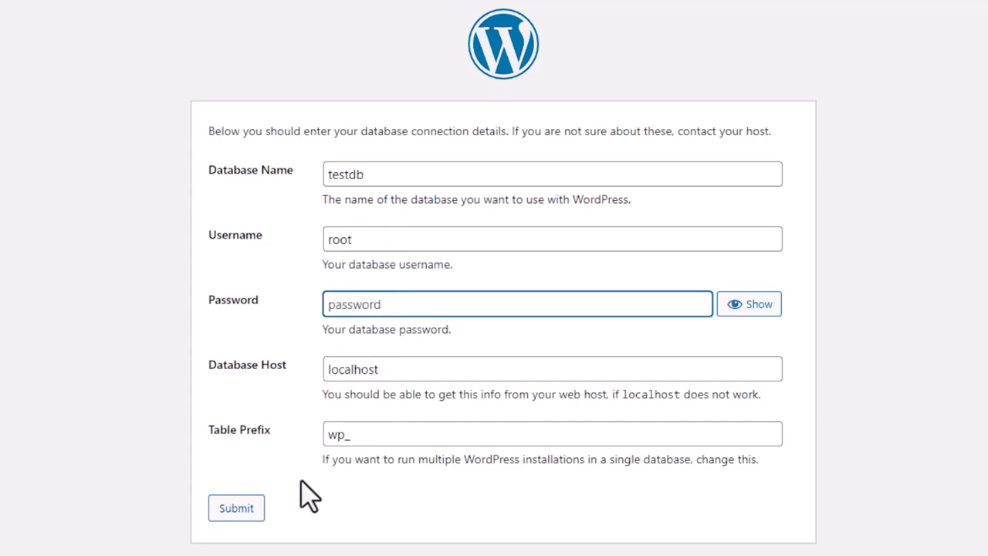
- Submit the testdb connection details, review the database confirmation, and start the WordPress installation
left_click(234, 515)
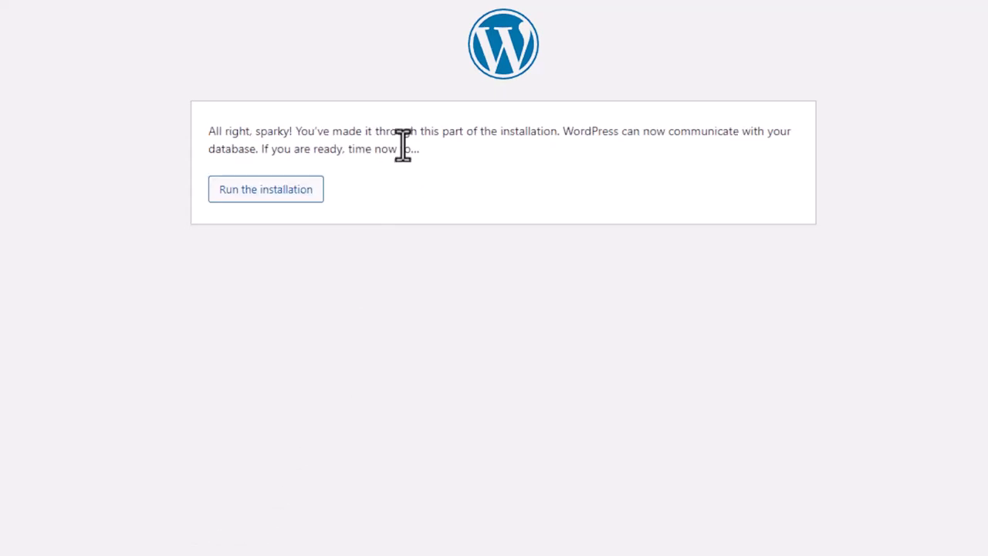
left_click_drag(207, 131, 656, 143)
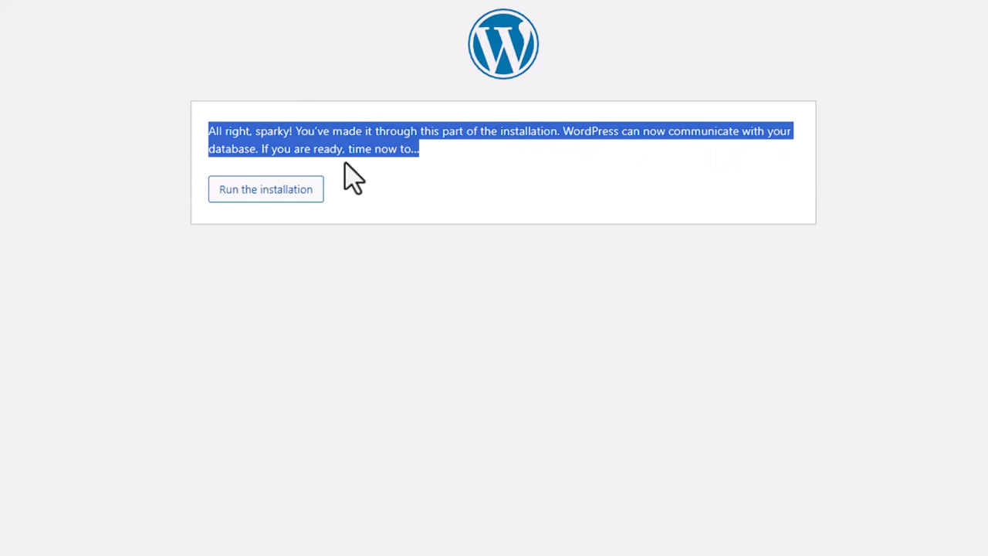
left_click(363, 148)
left_click_drag(562, 137, 263, 151)
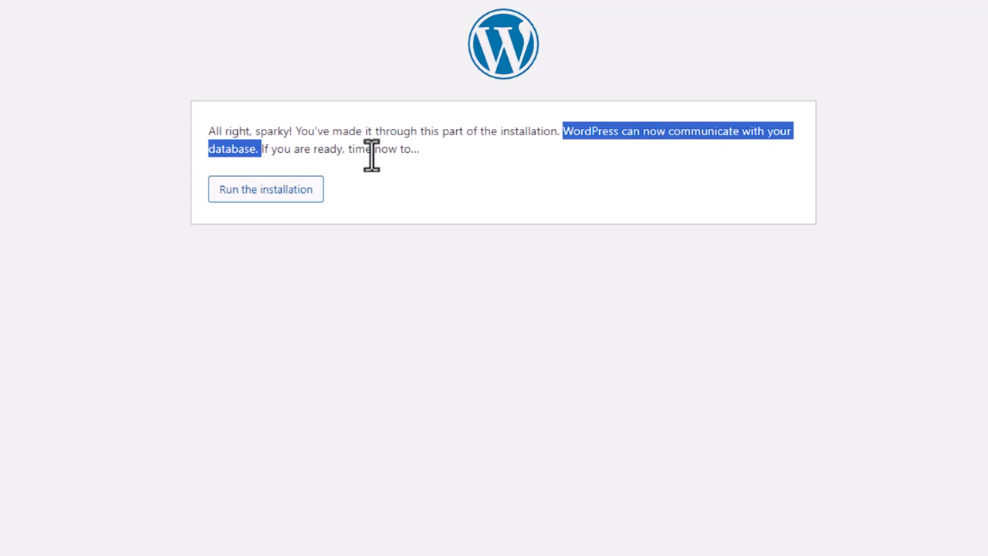
left_click(293, 153)
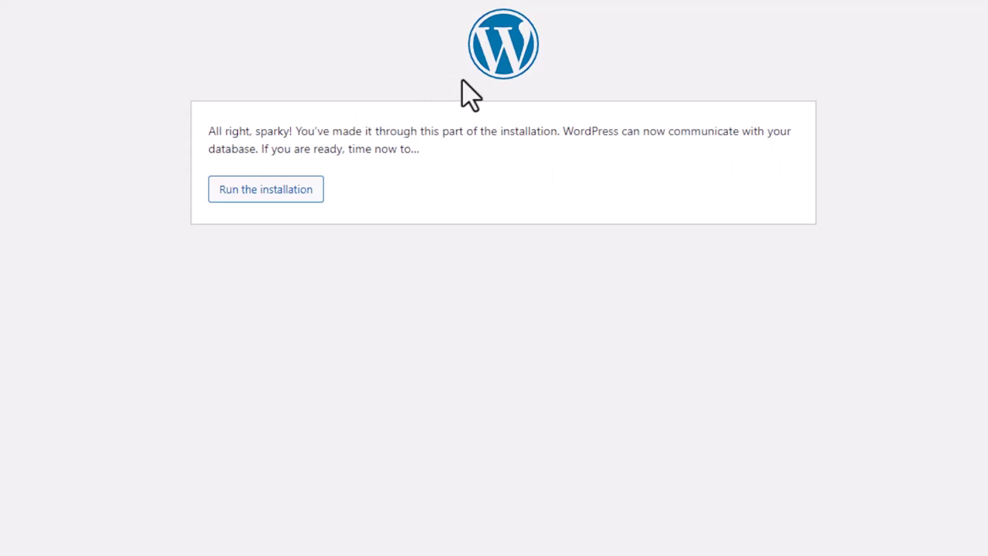
left_click(270, 193)
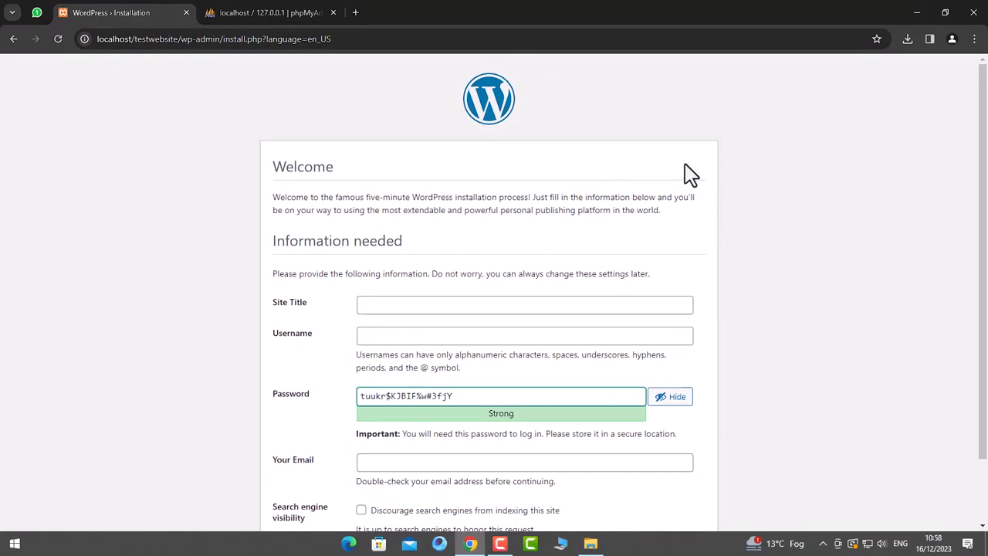
- Enter 'Blog Website' as the site title and admin as the username
scroll(685, 174, "down", 1)
scroll(685, 210, "down", 1)
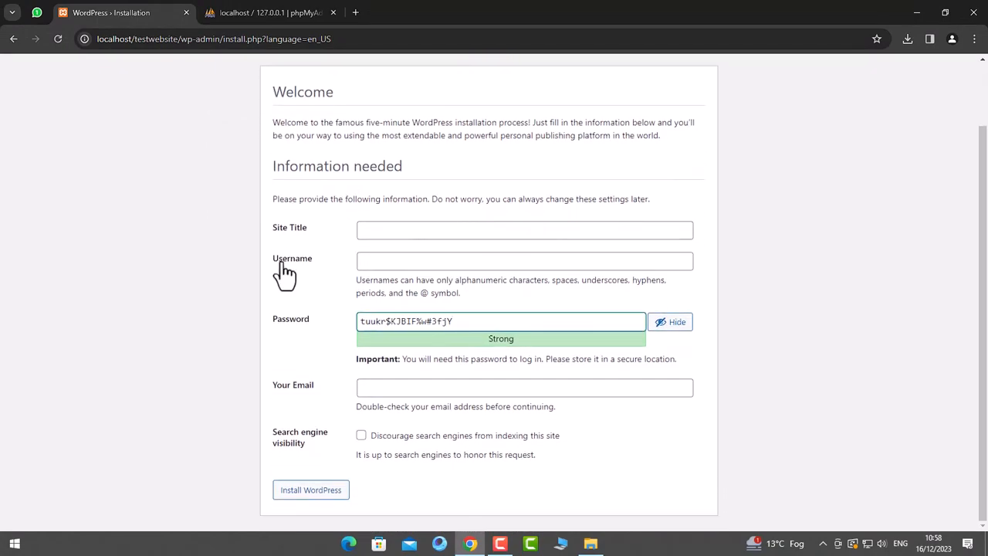
left_click(420, 232)
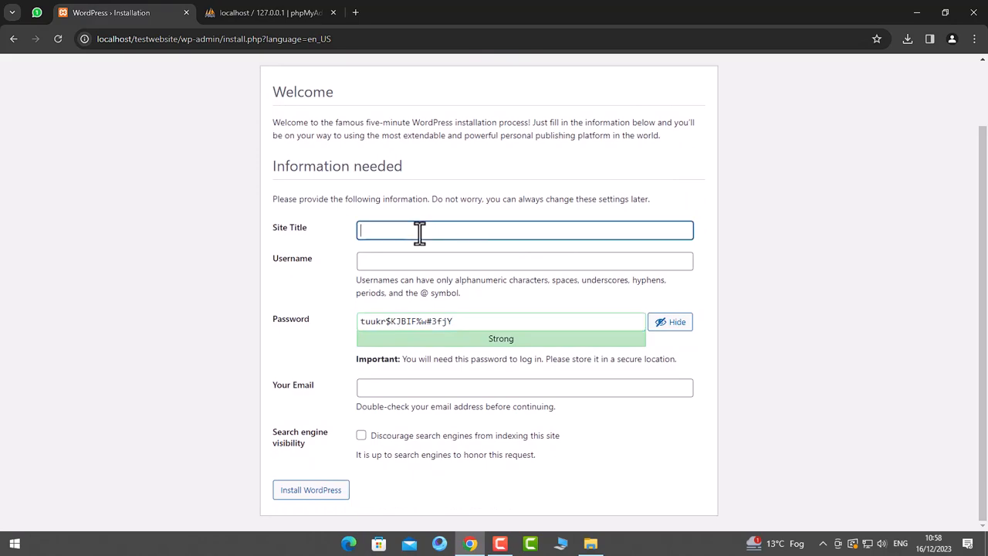
left_click(283, 15)
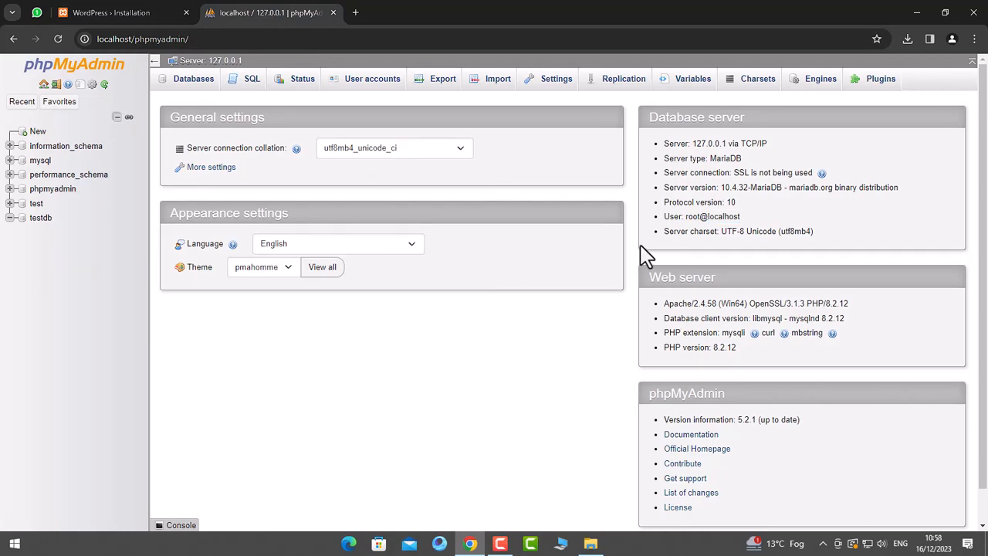
left_click(193, 13)
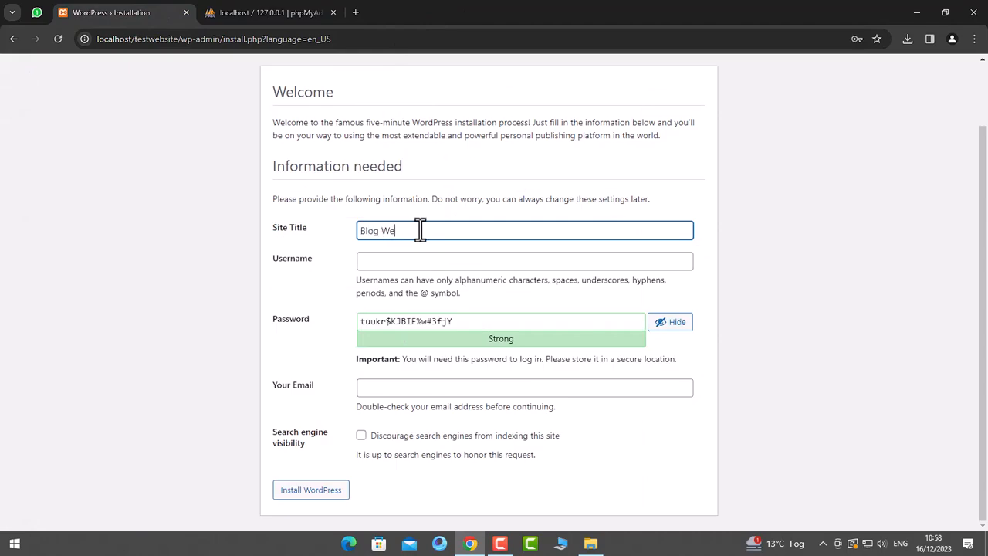
left_click(412, 263)
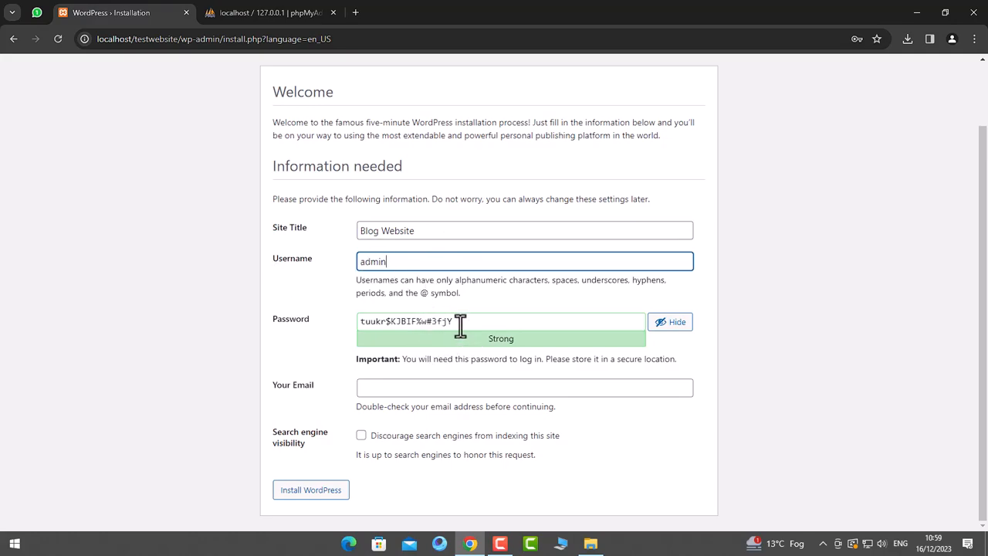
- Replace the generated password with a short, very weak password
left_click_drag(460, 326, 347, 336)
type("admin")
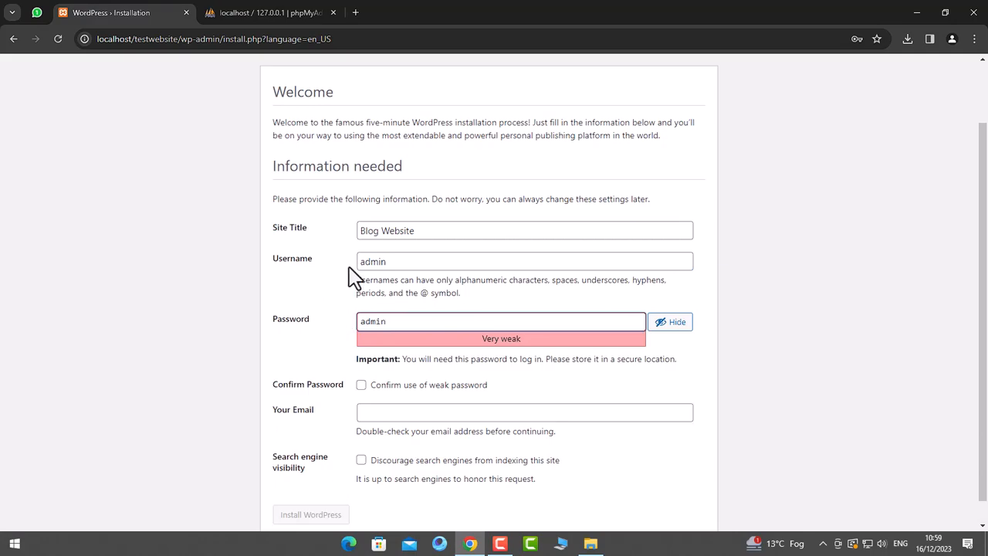
left_click(580, 179)
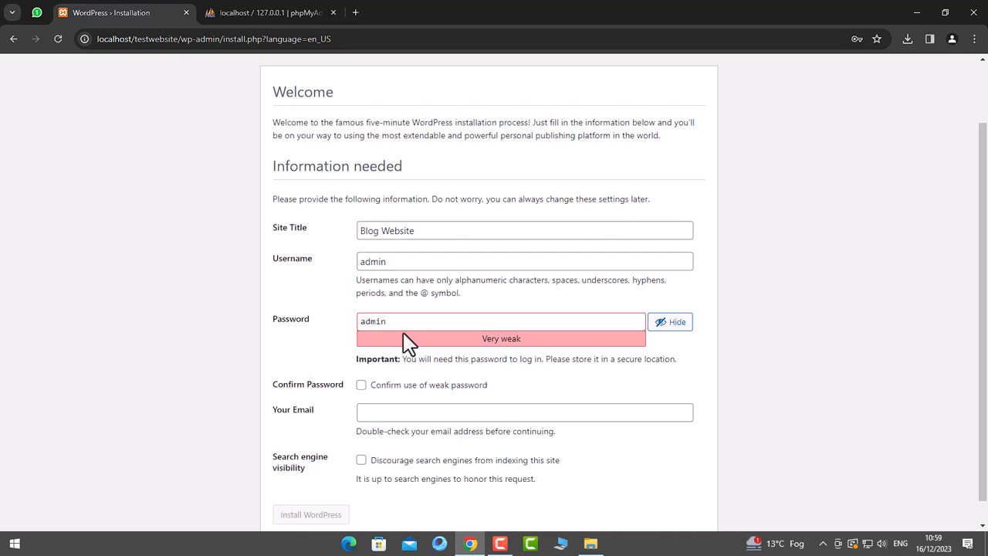
- Confirm use of the weak password and enter the administrator's e-mail address
left_click(361, 385)
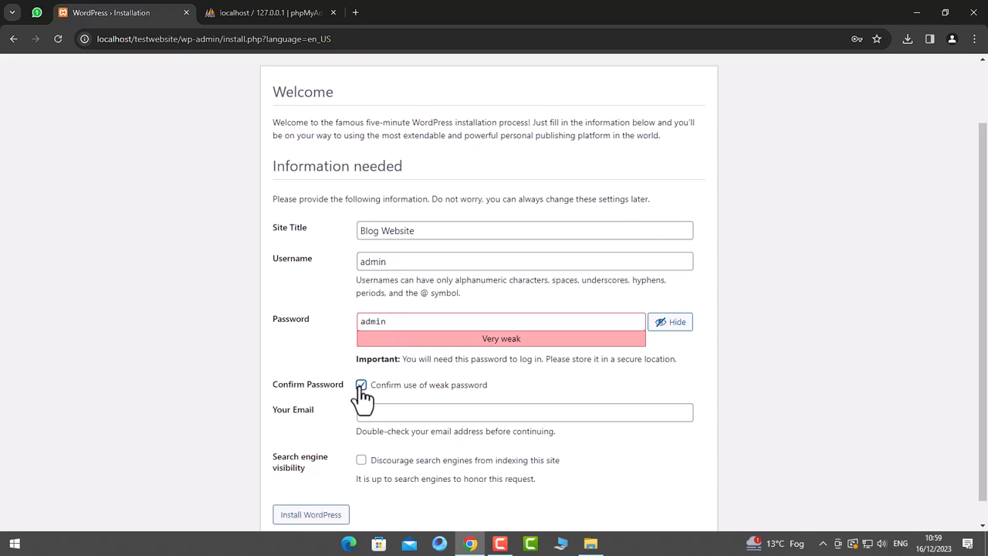
scroll(351, 401, "down", 1)
left_click(378, 386)
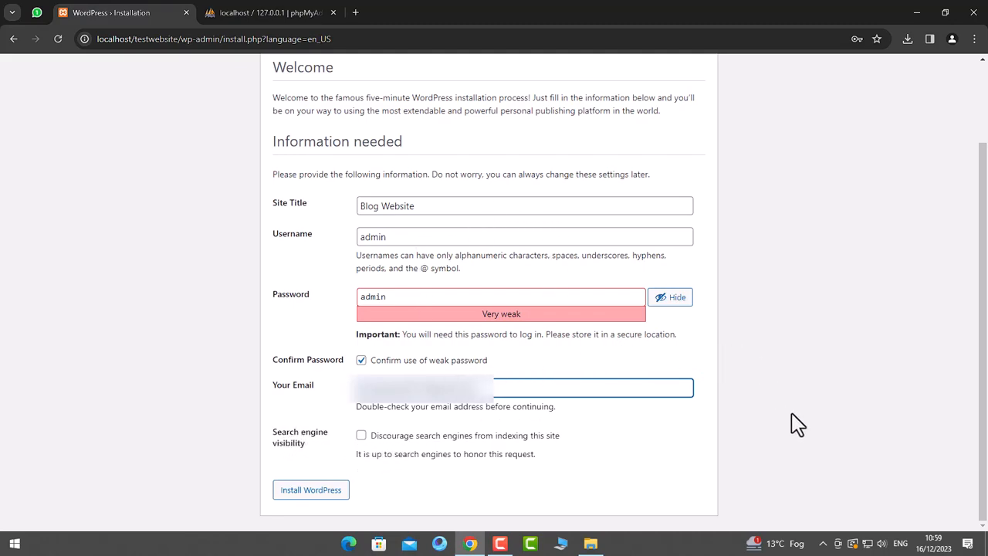
left_click(745, 463)
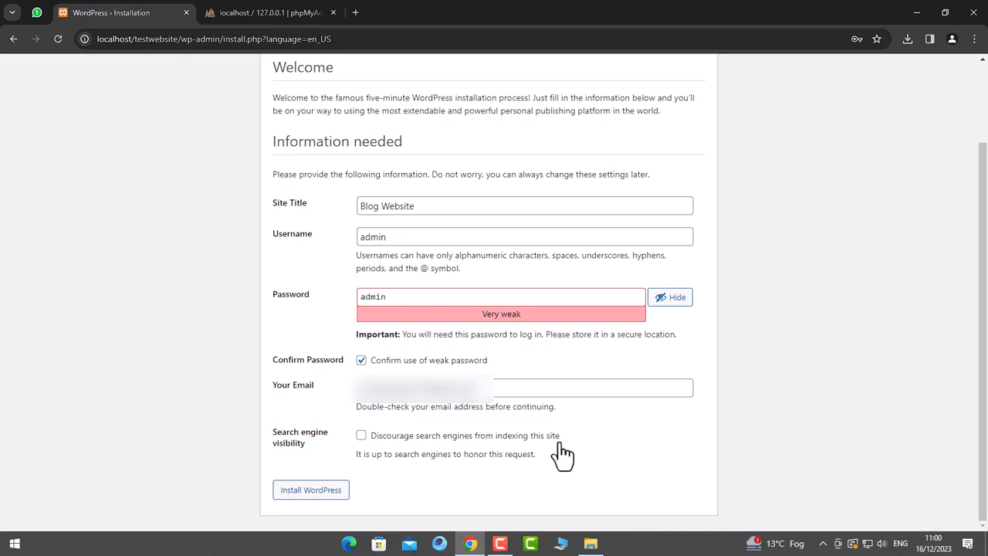
- Toggle search engine visibility, review the entered values, and install WordPress
left_click(361, 437)
left_click_drag(384, 236, 357, 236)
left_click_drag(385, 299, 357, 296)
left_click_drag(414, 207, 349, 216)
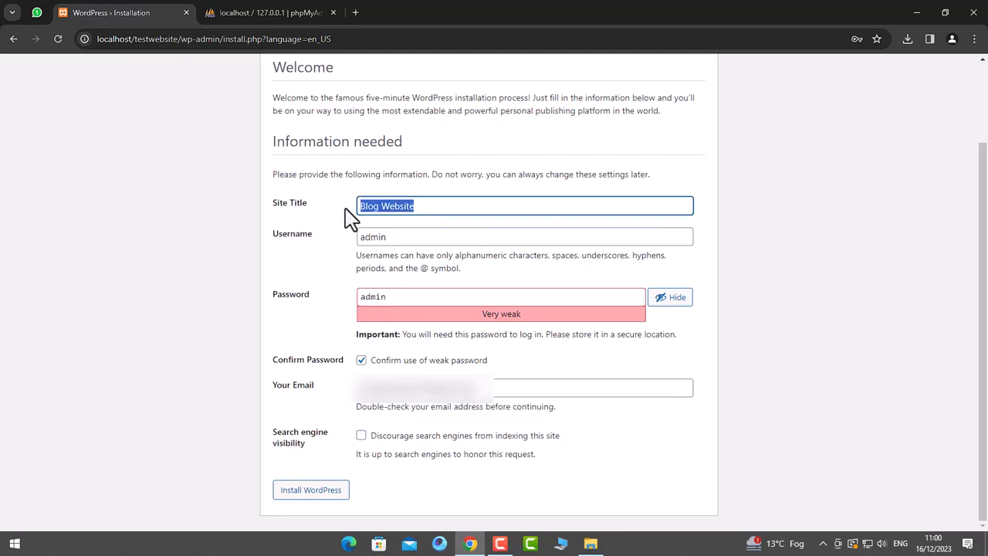
left_click(345, 216)
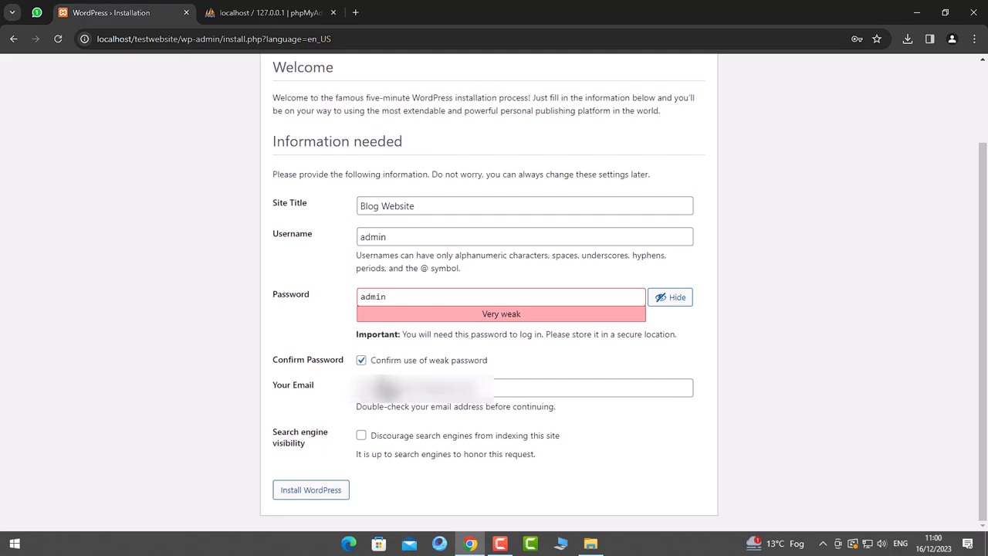
left_click(307, 495)
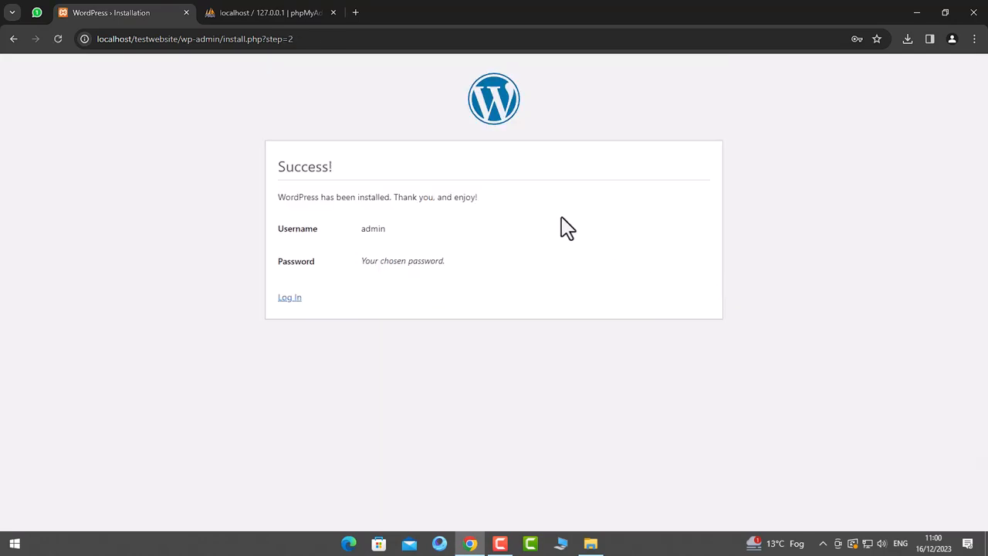
- Review the Success page and its admin username, then proceed to the login page
left_click_drag(336, 168, 479, 203)
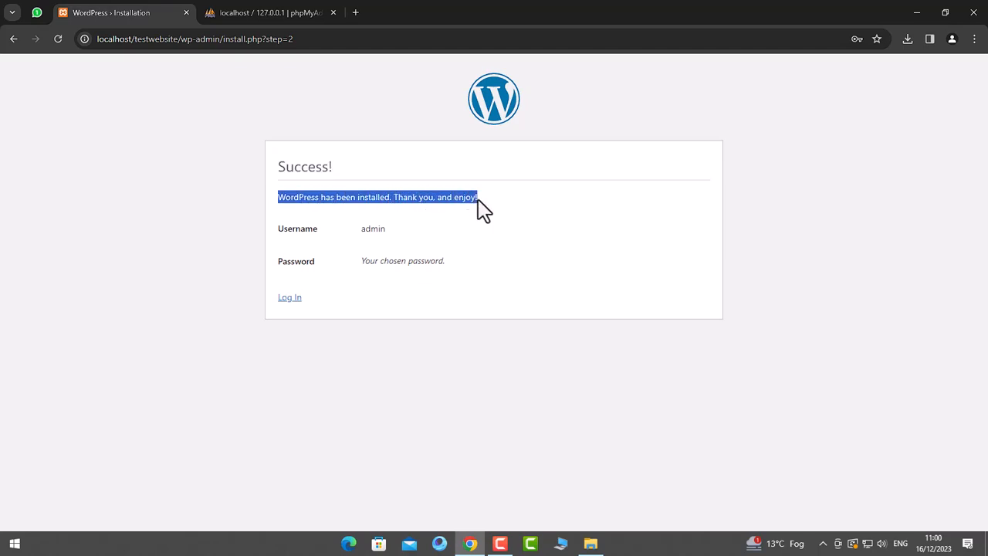
left_click(406, 234)
double_click(360, 229)
left_click(391, 249)
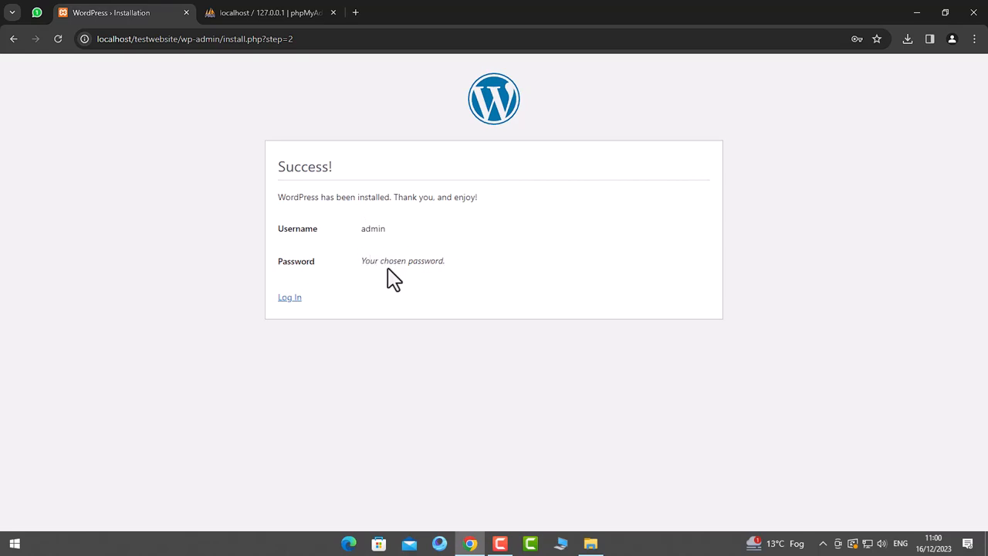
left_click(291, 301)
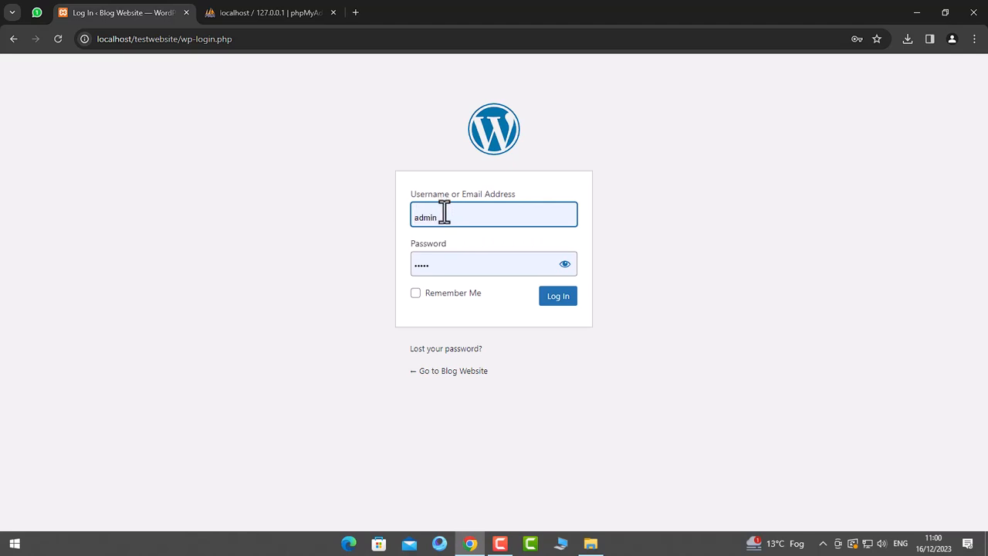
- Log in as admin with Remember Me ticked and the password shown
left_click(418, 294)
left_click(564, 264)
left_click_drag(456, 267, 399, 269)
left_click(399, 269)
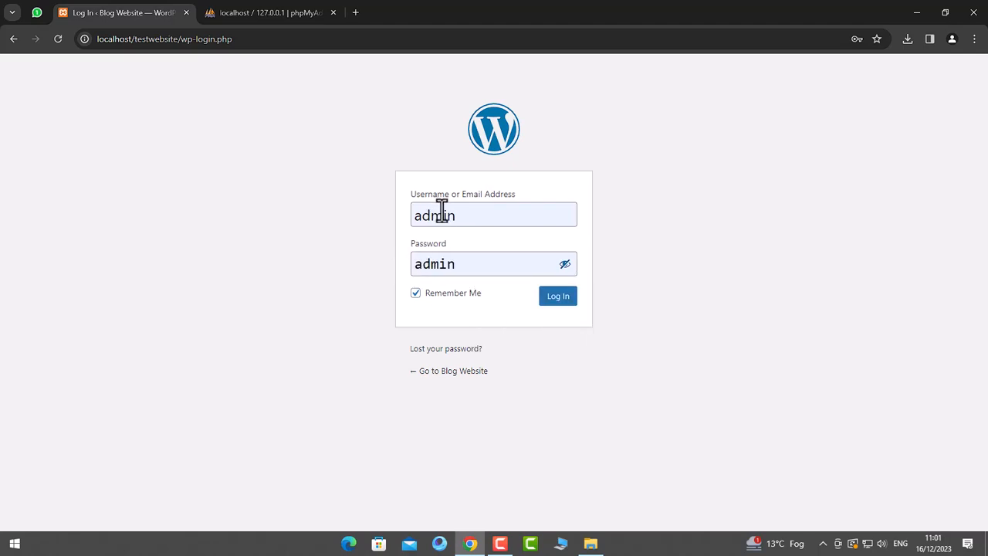
left_click(552, 306)
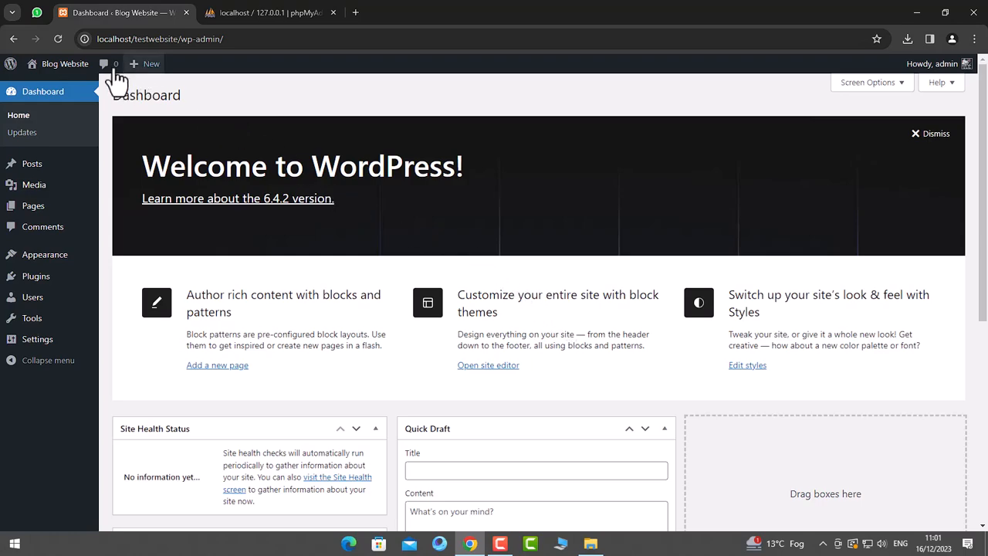
- Open the Blog Website front end in a new tab via the admin bar's Visit Site link
mouse_move(65, 65)
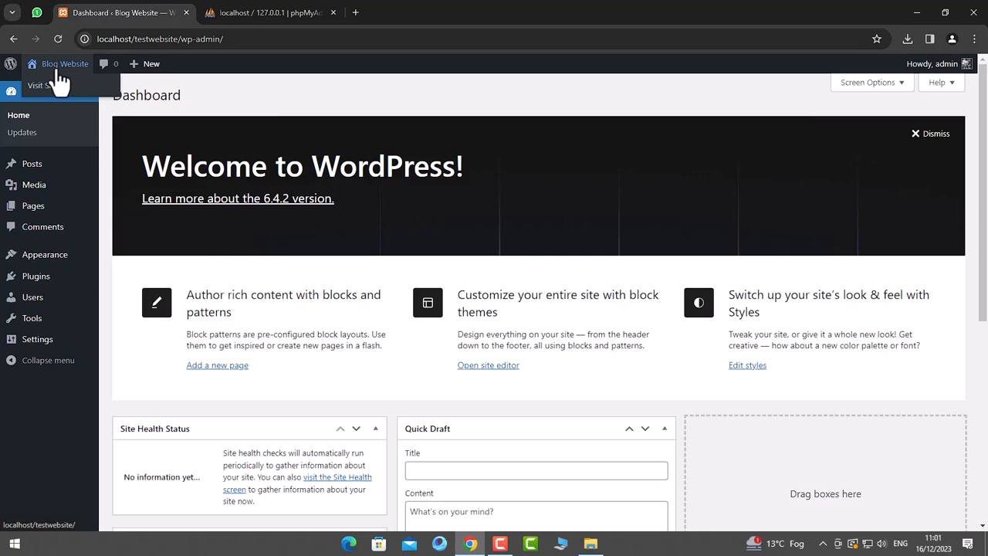
right_click(52, 93)
left_click(63, 93)
left_click(239, 13)
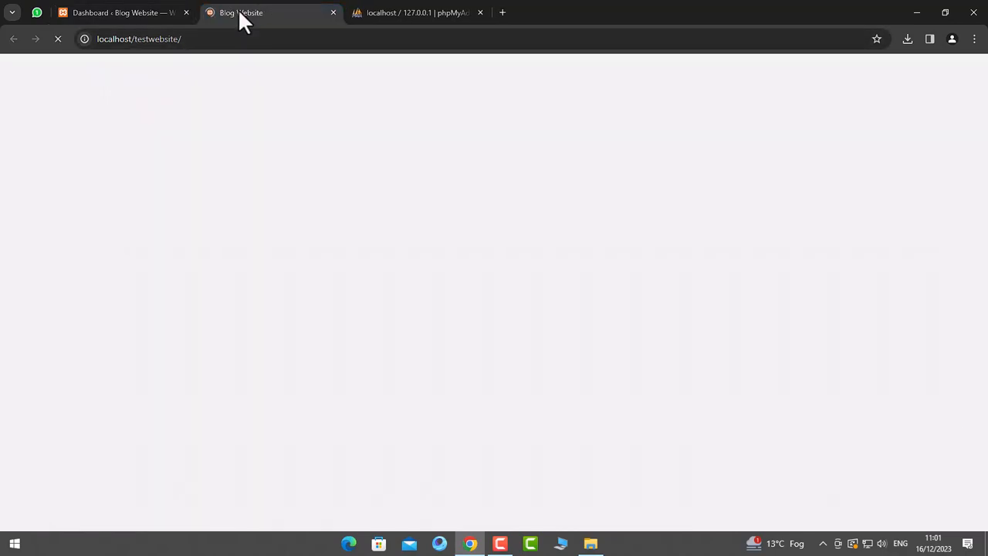
scroll(816, 295, "down", 20)
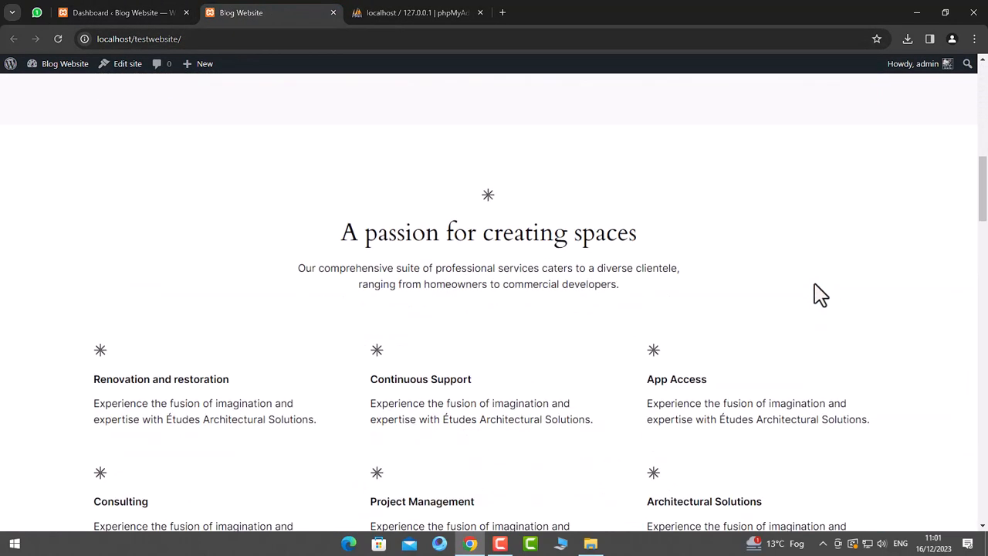
- Compare the dashboard and front page tabs, returning to the top of the homepage
left_click(116, 13)
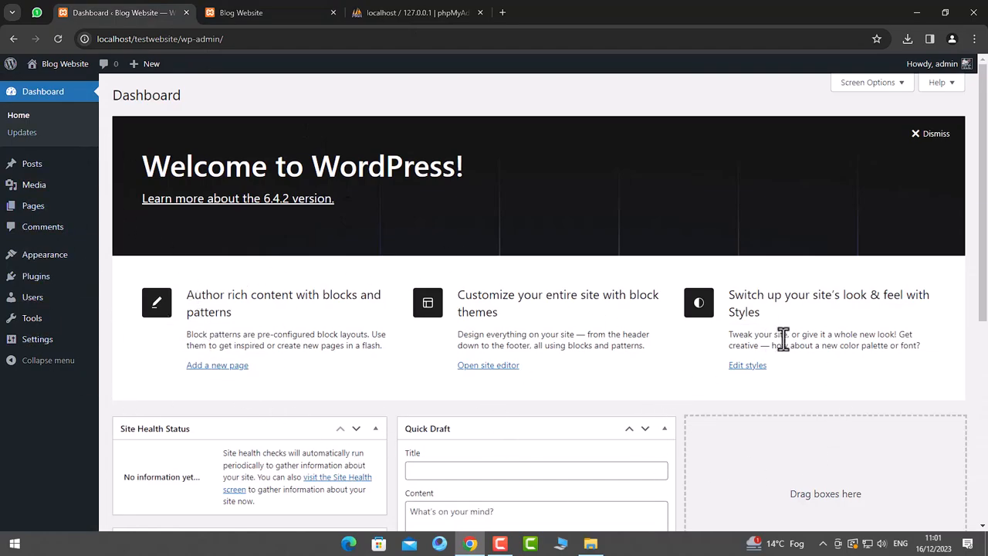
scroll(772, 340, "down", 5)
scroll(785, 348, "up", 5)
left_click(241, 12)
scroll(476, 309, "up", 5)
scroll(476, 303, "up", 15)
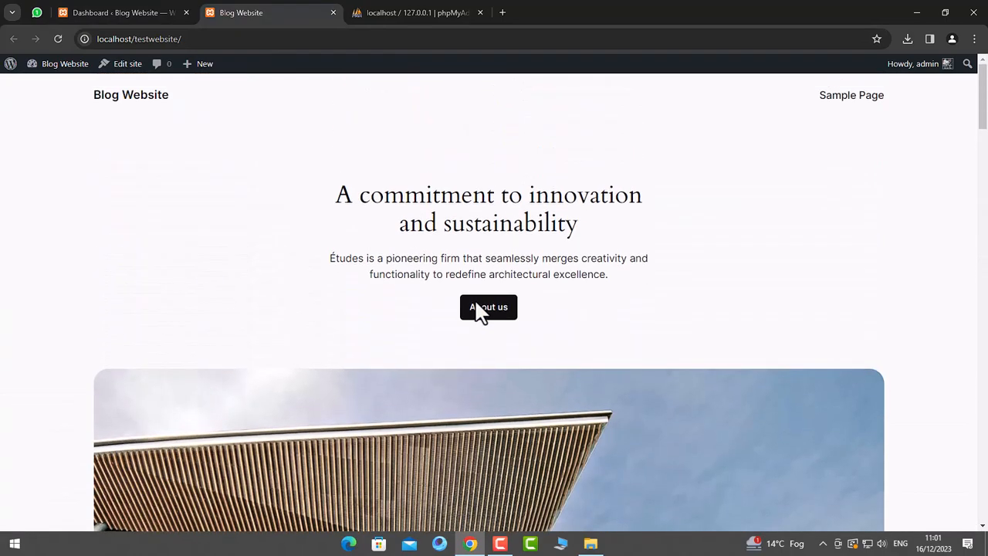
- Highlight the homepage heading 'A commitment to innovation and sustainability' to review it
left_click_drag(333, 193, 586, 231)
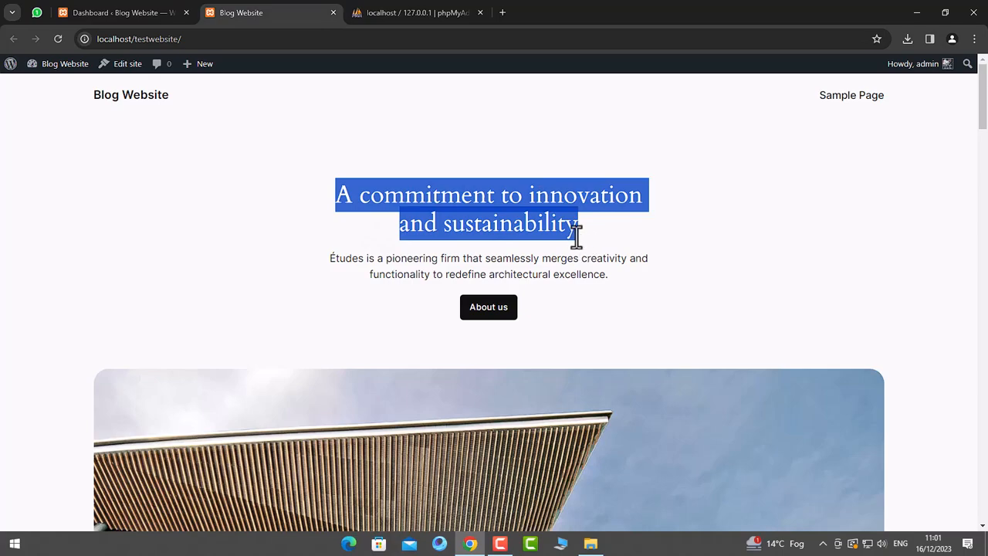
left_click(567, 226)
left_click_drag(575, 225, 339, 197)
left_click(327, 202)
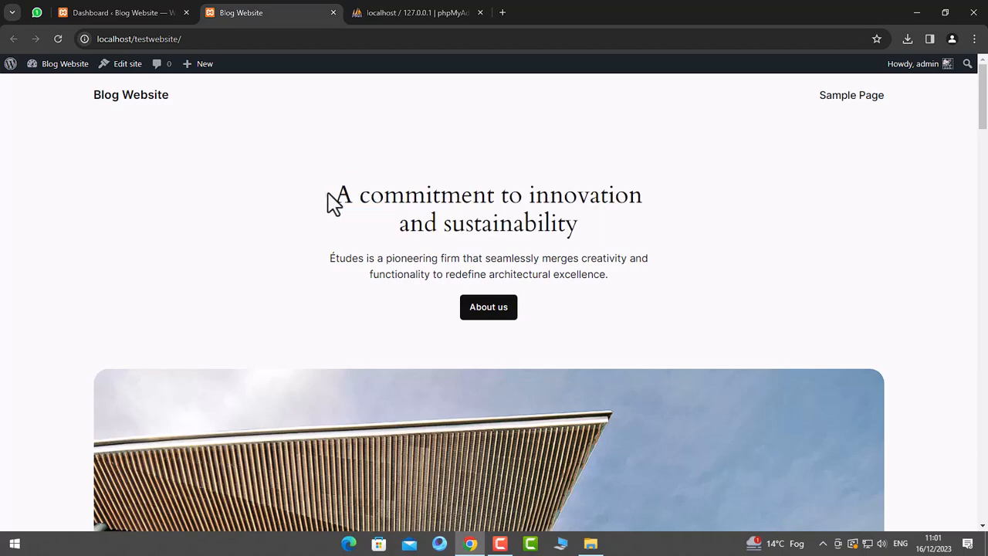
mouse_move(340, 193)
left_mouse_down()
mouse_move(561, 204)
mouse_move(586, 225)
mouse_move(335, 193)
left_mouse_up()
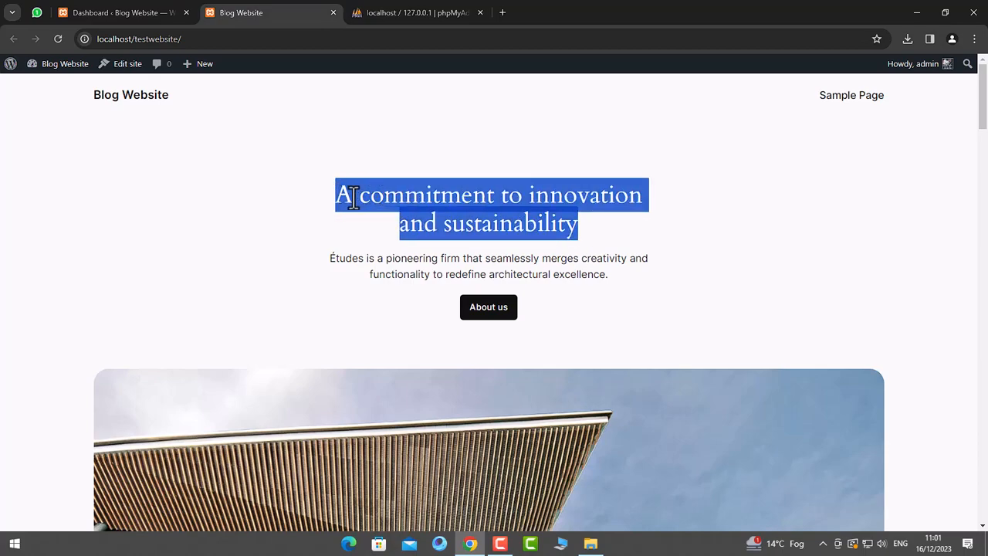
left_click(384, 195)
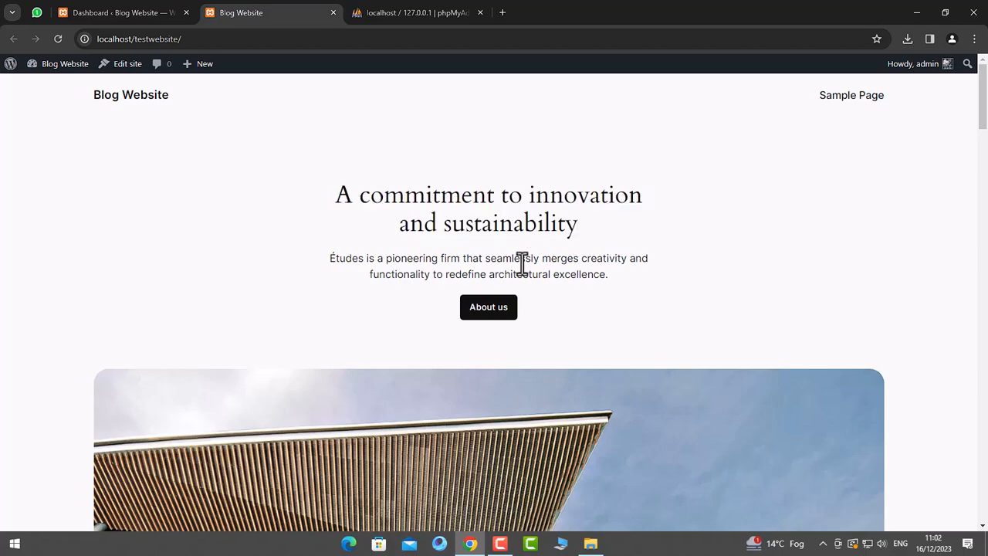
mouse_move(585, 227)
left_mouse_down()
mouse_move(338, 192)
mouse_move(585, 228)
left_mouse_up()
left_click(361, 192)
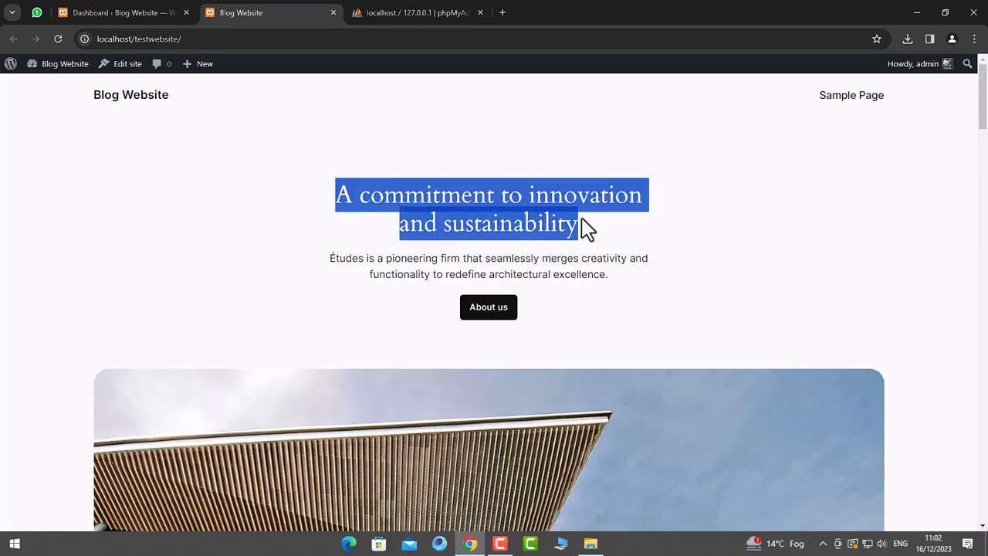